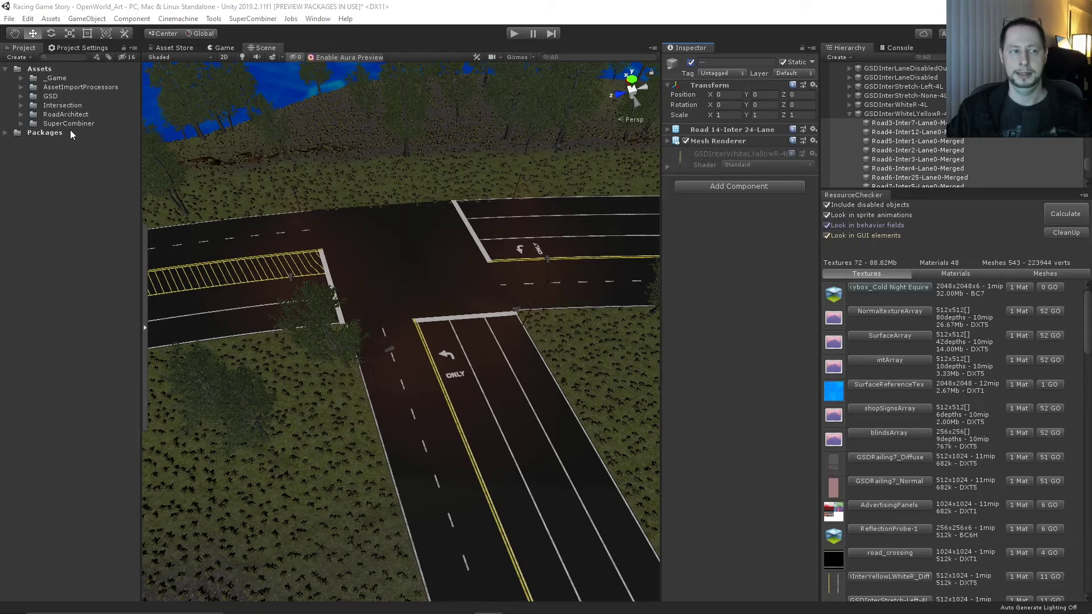
# Look through the project's Assets folder and the subfolders inside _Game
pyautogui.click(6, 69)
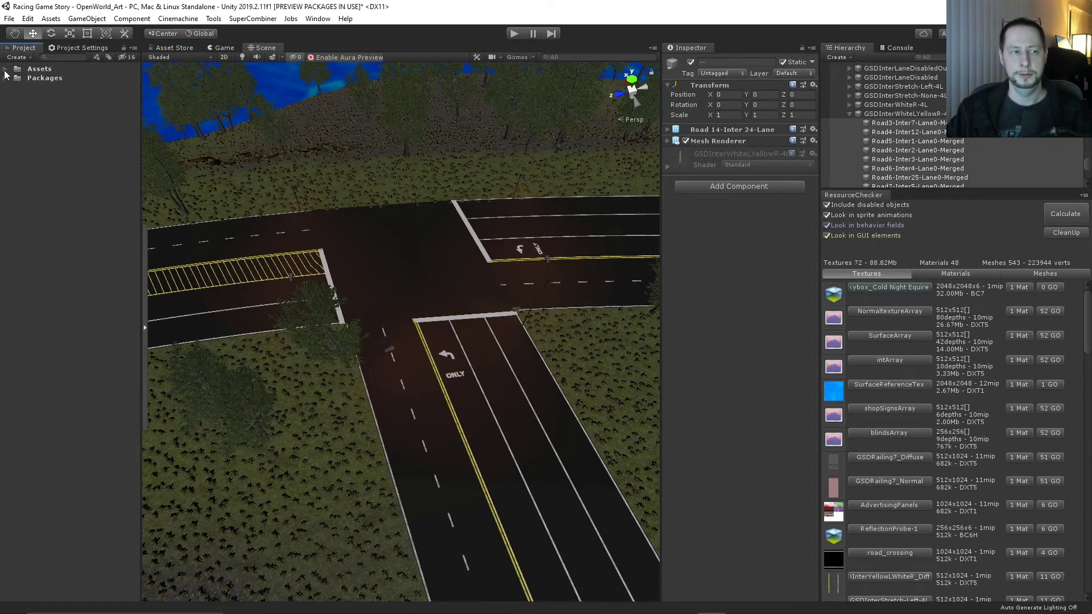
pyautogui.click(6, 70)
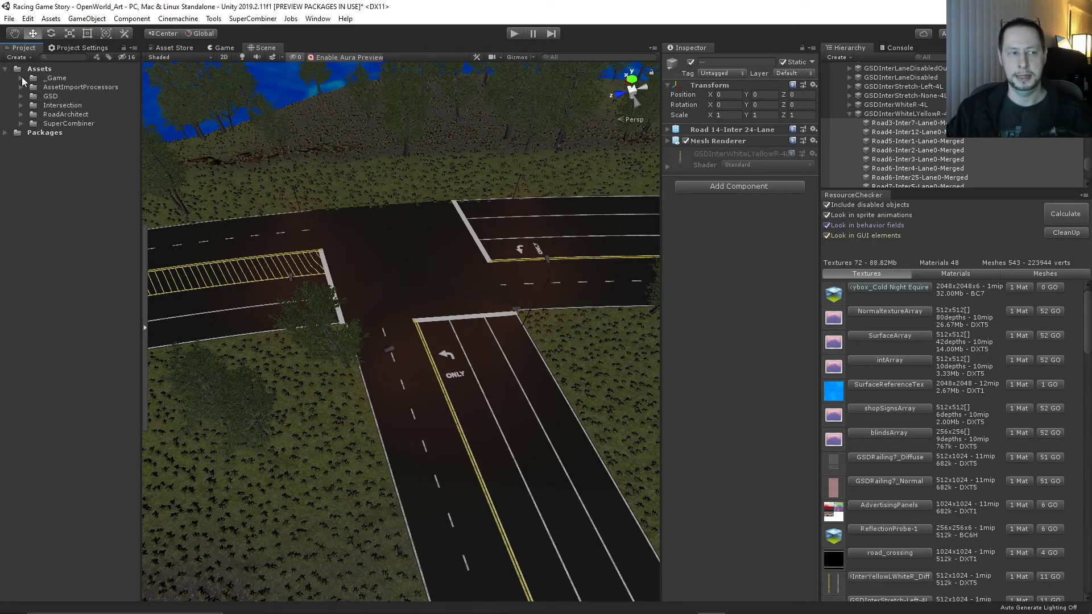
pyautogui.click(21, 79)
pyautogui.click(21, 79)
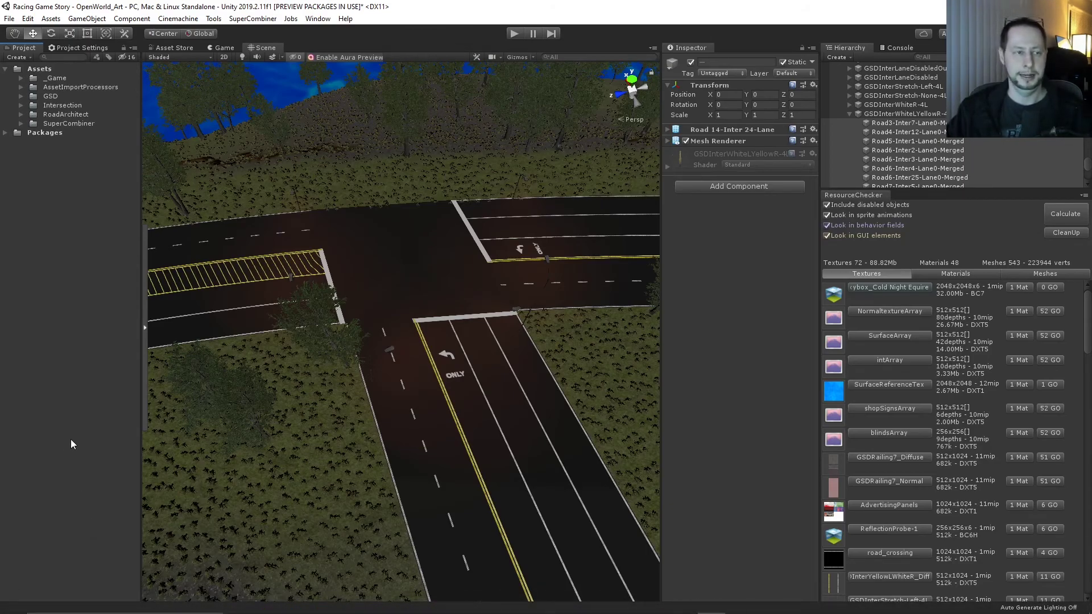
pyautogui.click(20, 79)
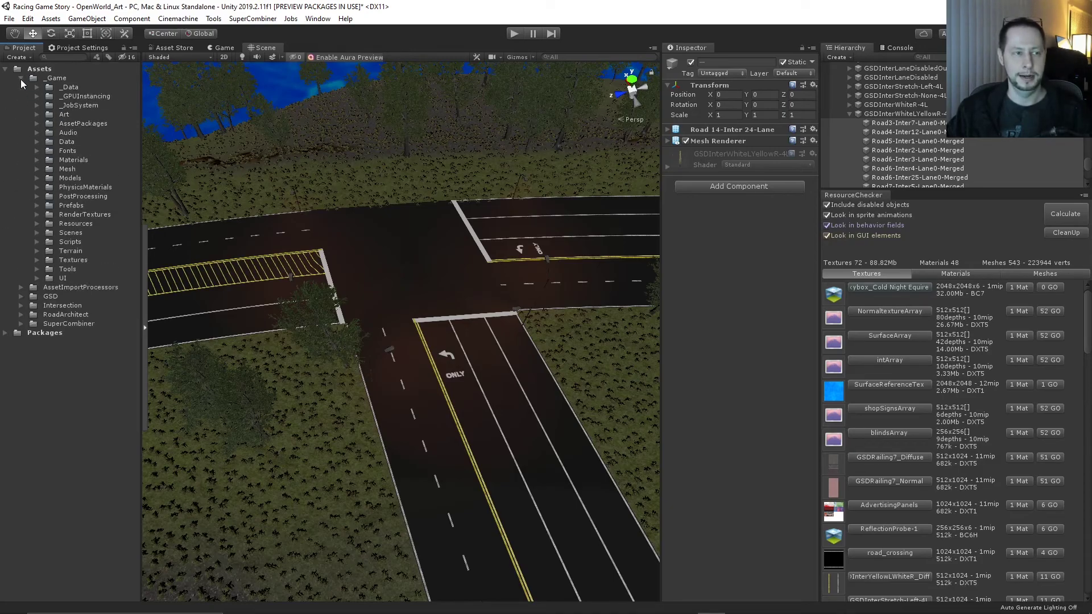
pyautogui.click(21, 78)
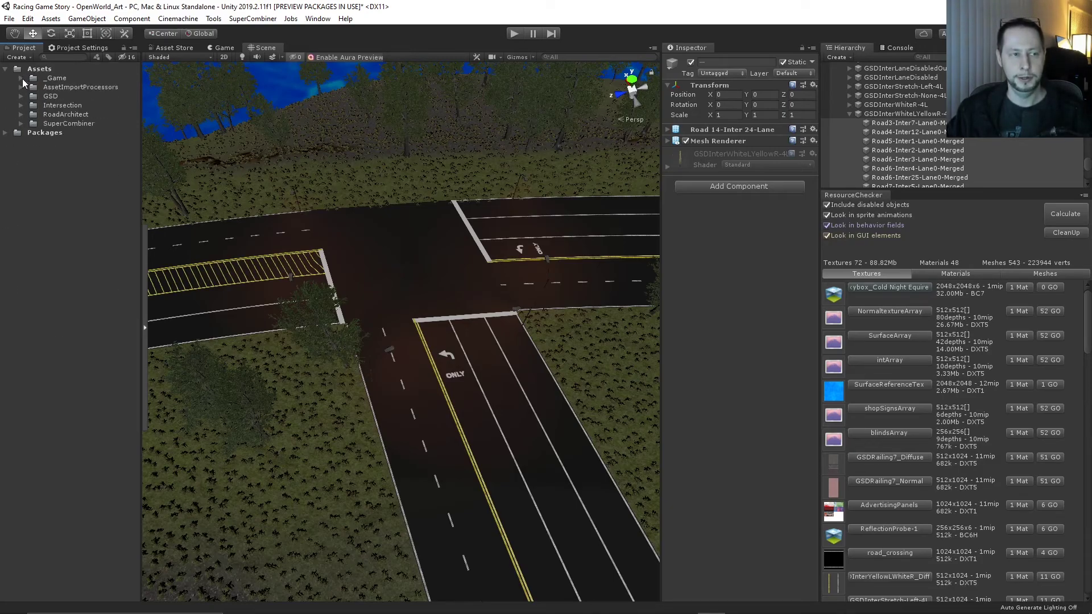
# Select the GSD, Intersection and SuperCombiner folders together in the project's Assets folder
pyautogui.click(52, 96)
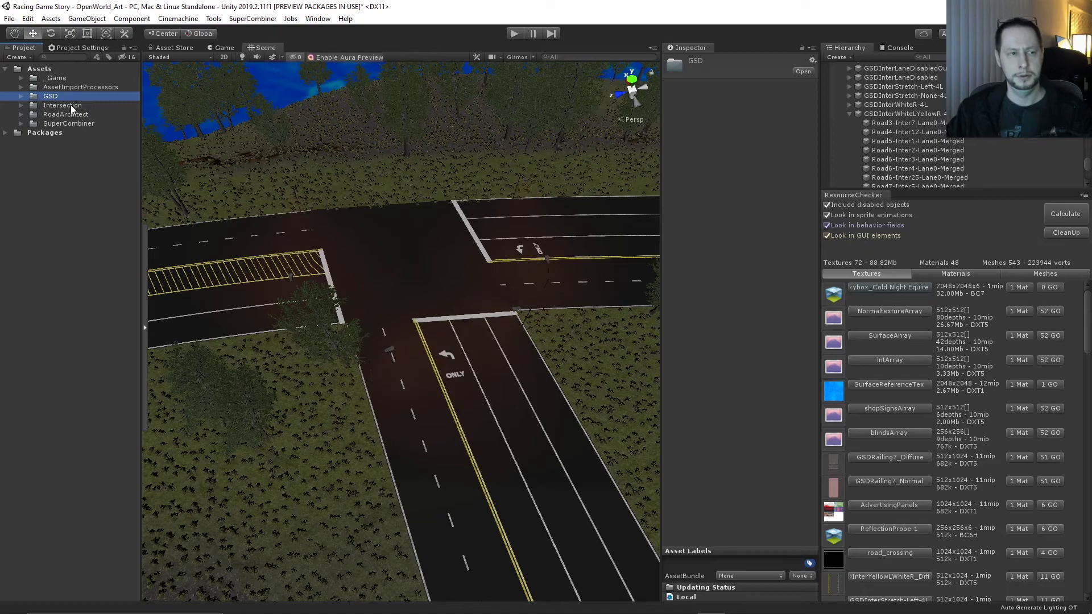
pyautogui.keyDown('ctrl'); pyautogui.click(70, 105); pyautogui.keyUp('ctrl')
pyautogui.keyDown('ctrl'); pyautogui.click(73, 123); pyautogui.keyUp('ctrl')
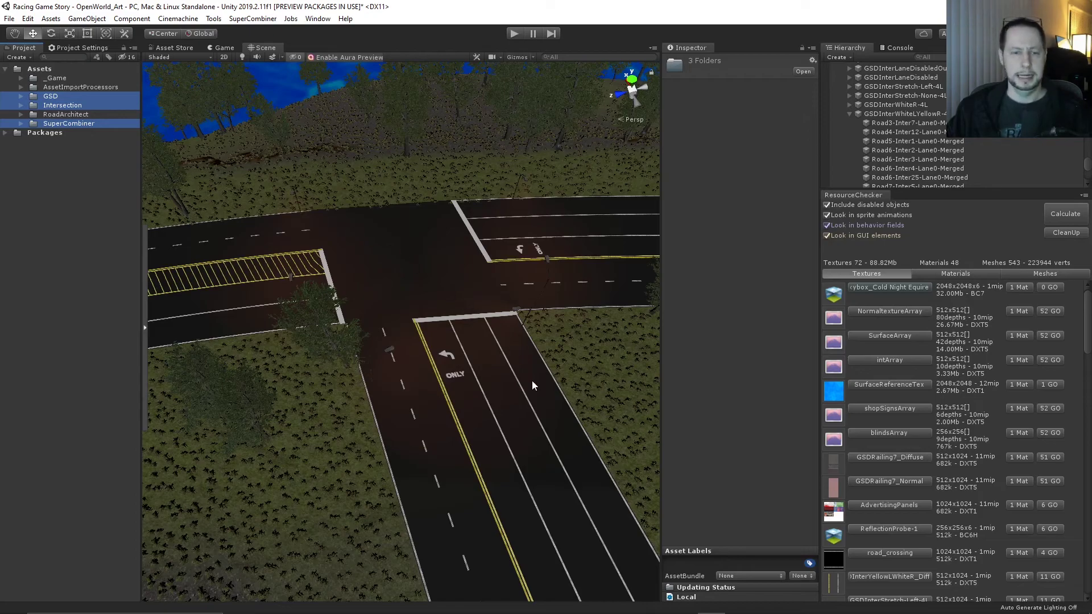
# Examine the three-way road intersection near the gas station, including its turn lanes, stop lines and lit asphalt, from several angles
pyautogui.click(524, 415)
pyautogui.click(523, 415)
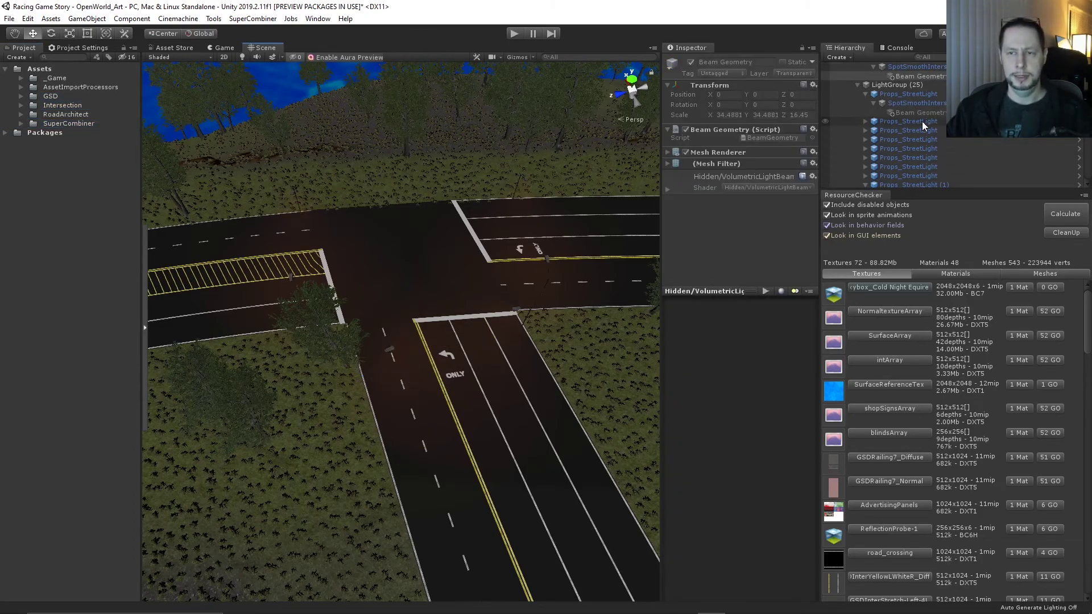
pyautogui.scroll(4, 462, 298)
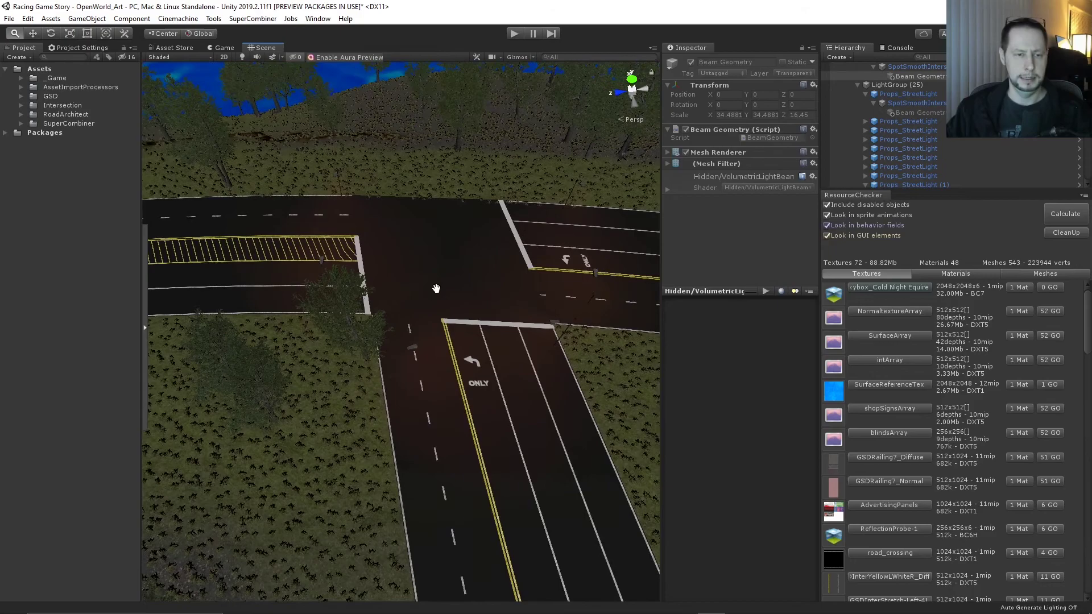
pyautogui.keyDown('alt'); pyautogui.moveTo(436, 289); pyautogui.dragTo(360, 329); pyautogui.keyUp('alt')
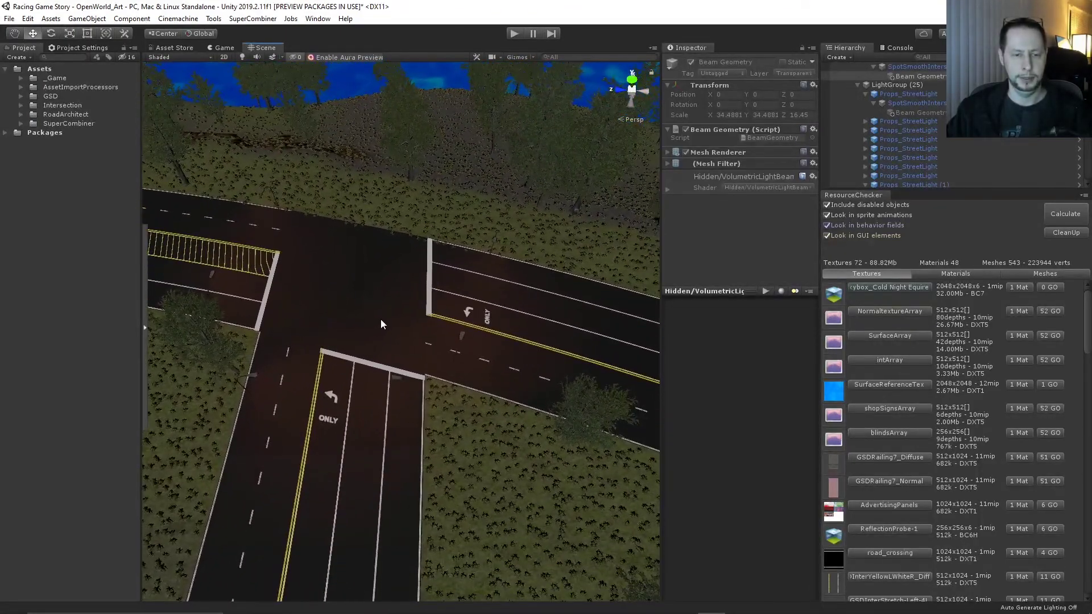
pyautogui.moveTo(380, 324); pyautogui.dragTo(293, 392, button='middle')
pyautogui.moveTo(352, 324)
pyautogui.keyDown('alt'); pyautogui.mouseDown()
pyautogui.moveTo(166, 324)
pyautogui.moveTo(86, 358)
pyautogui.mouseUp(); pyautogui.keyUp('alt')
pyautogui.moveTo(394, 316); pyautogui.dragTo(231, 256, button='middle')
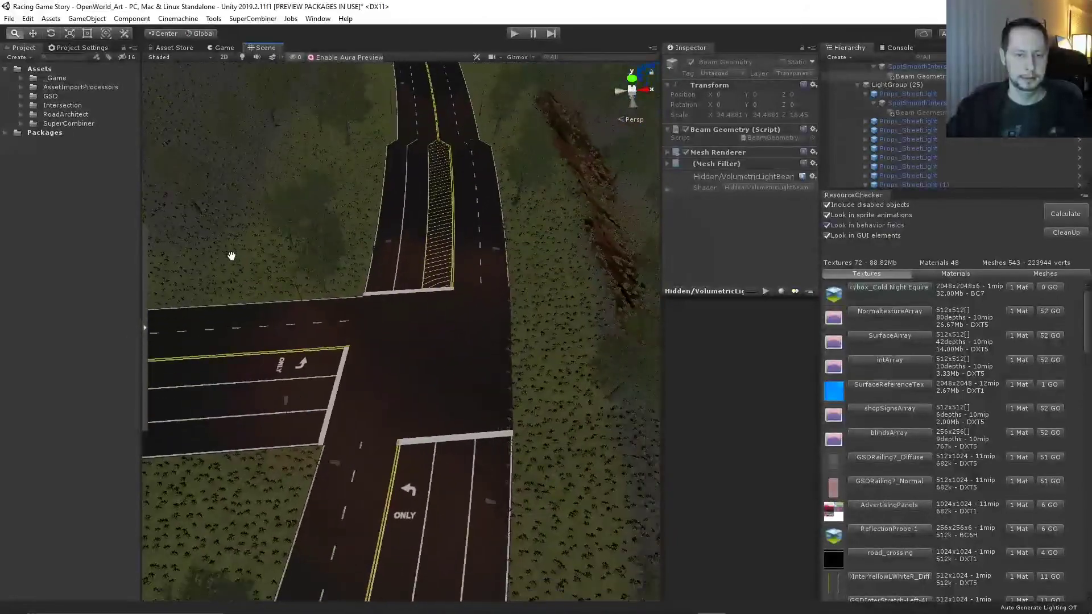
pyautogui.keyDown('alt'); pyautogui.moveTo(454, 341); pyautogui.dragTo(163, 253); pyautogui.keyUp('alt')
pyautogui.scroll(-8, 338, 268)
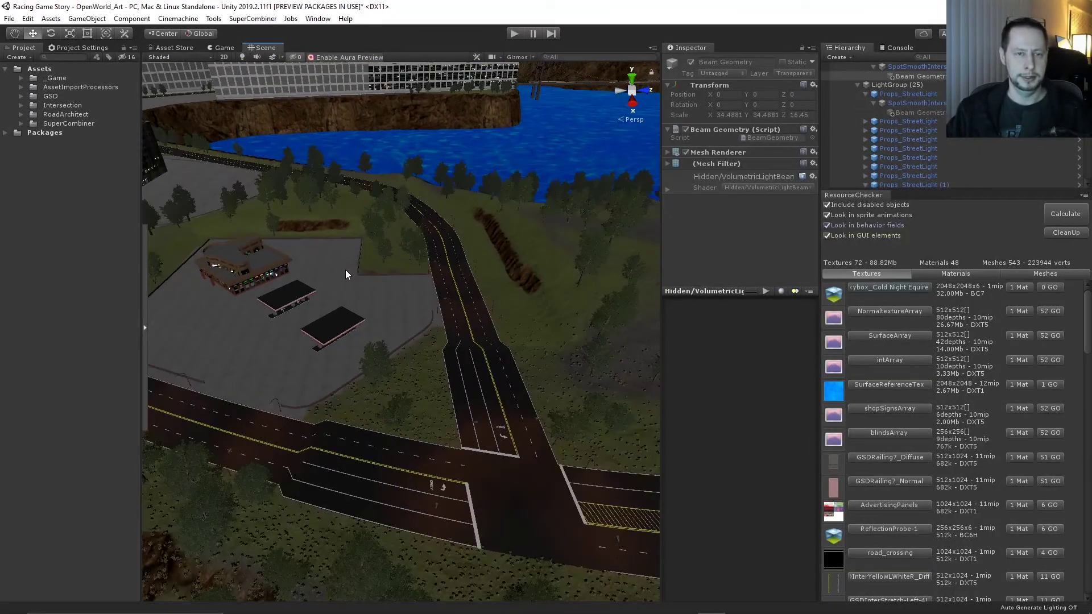
pyautogui.keyDown('alt'); pyautogui.moveTo(346, 274); pyautogui.dragTo(474, 293); pyautogui.keyUp('alt')
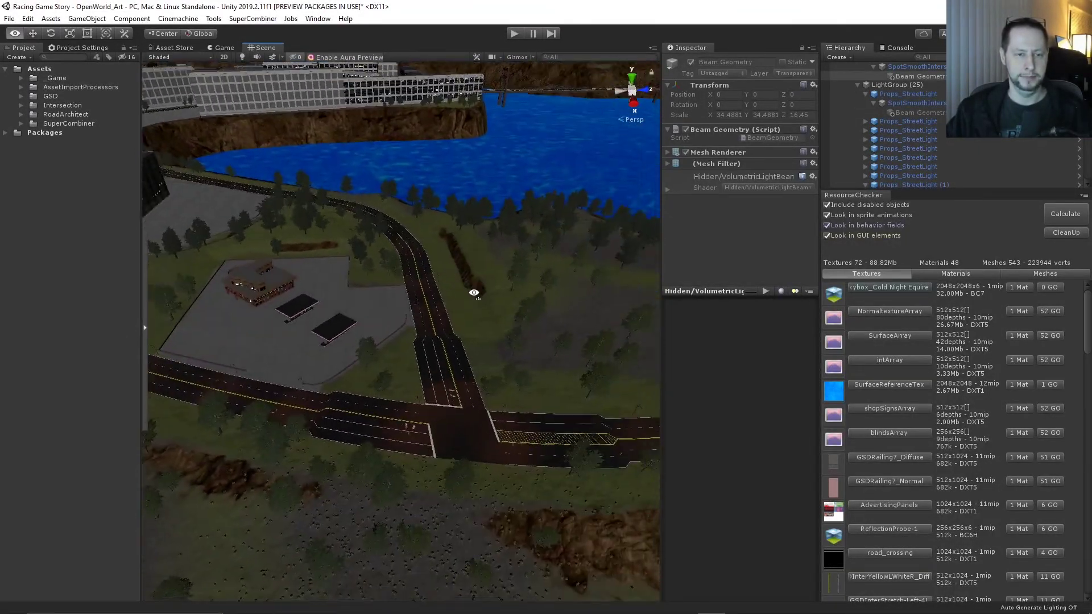
pyautogui.moveTo(474, 292); pyautogui.dragTo(494, 312, button='right')
pyautogui.scroll(6, 447, 320)
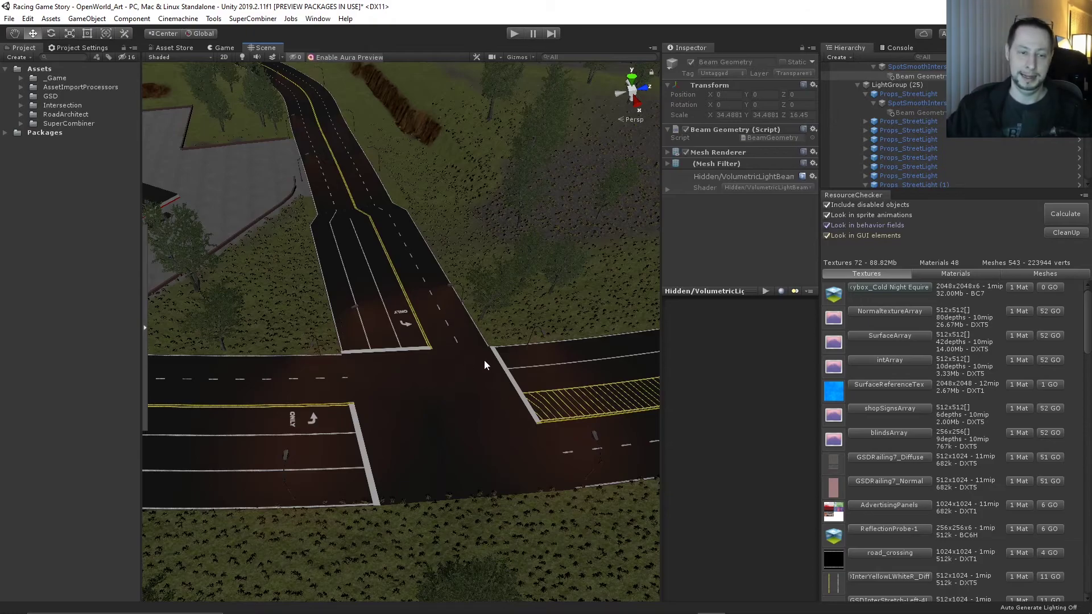
pyautogui.moveTo(484, 360); pyautogui.dragTo(397, 352, button='right')
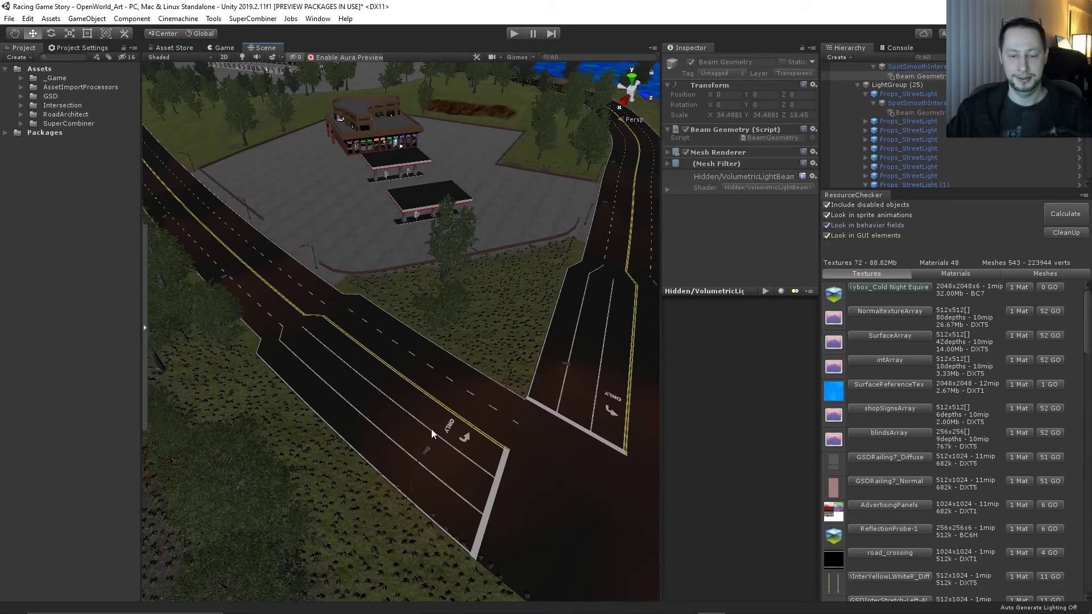
pyautogui.moveTo(431, 428); pyautogui.dragTo(411, 285, button='right')
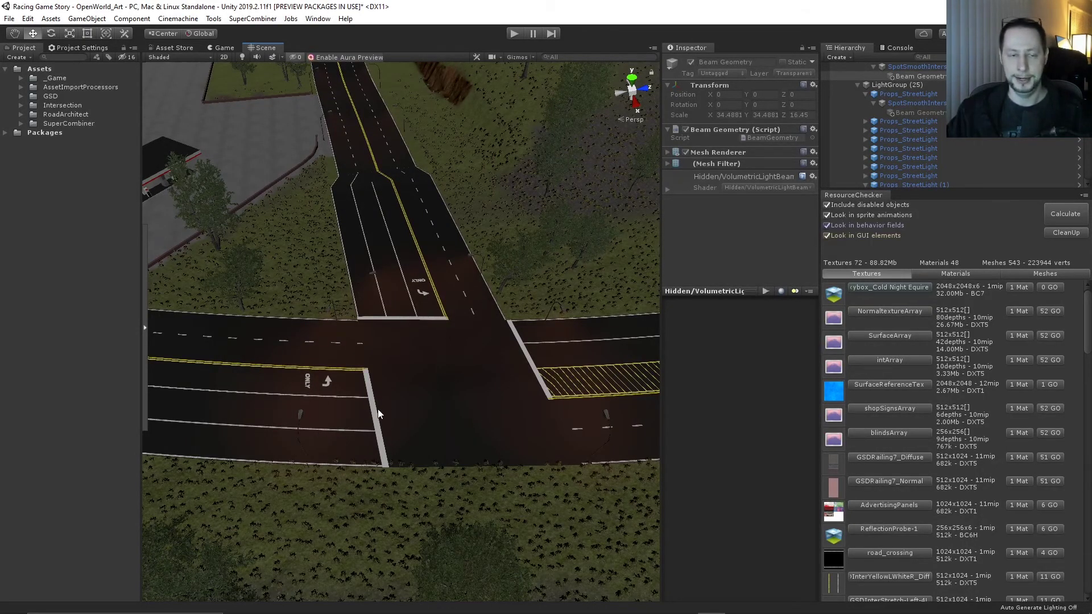
pyautogui.scroll(-7, 375, 360)
pyautogui.scroll(3, 375, 364)
pyautogui.moveTo(375, 364); pyautogui.dragTo(512, 441, button='middle')
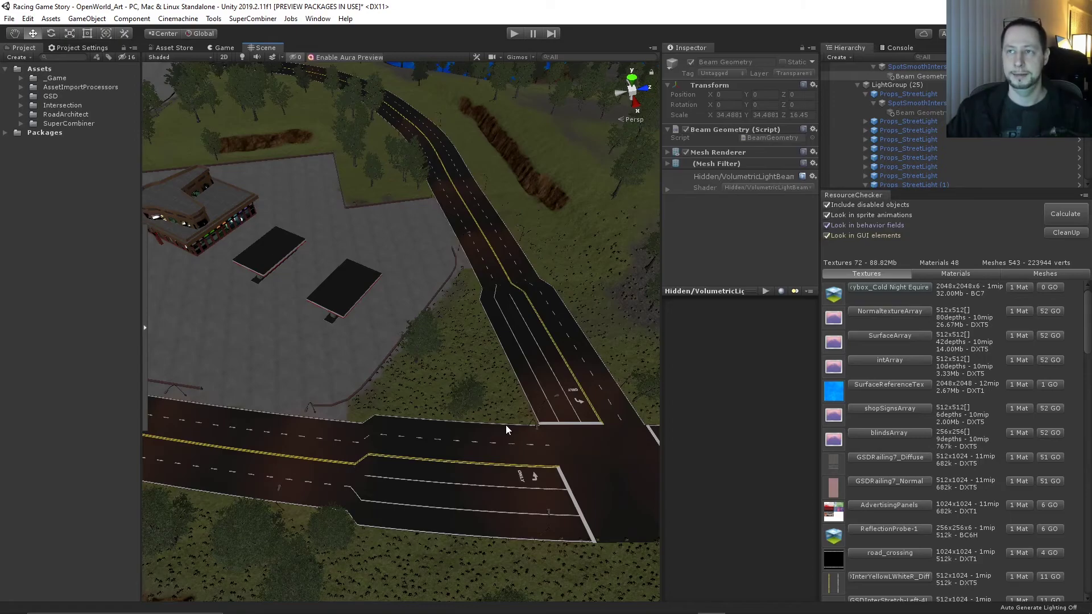
# Follow the road past the intersection's hatched median and inspect the wooded terrain alongside it
pyautogui.moveTo(414, 386); pyautogui.dragTo(142, 381, button='middle')
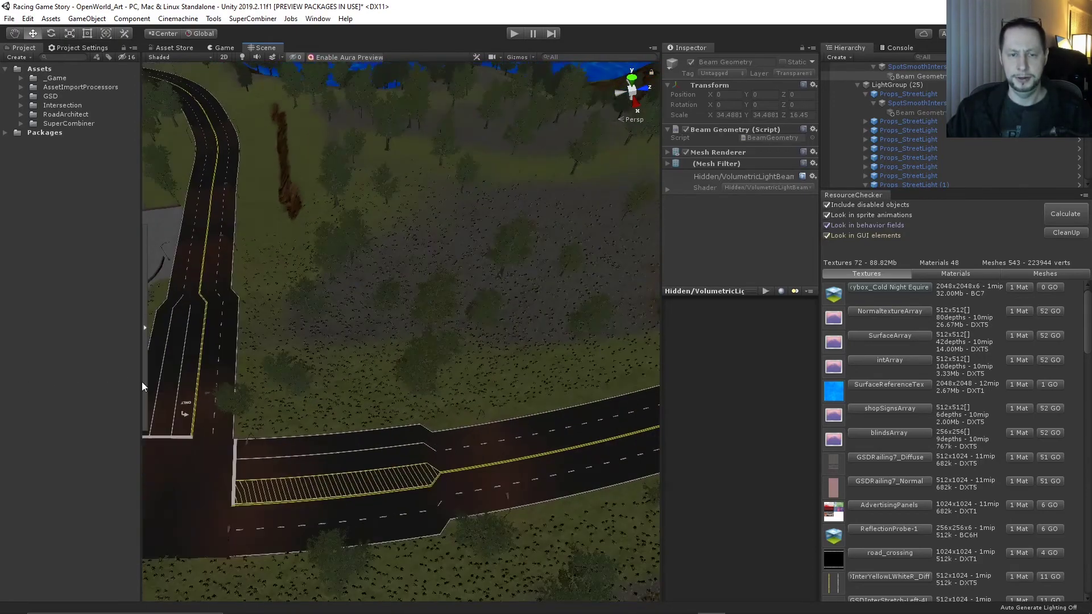
pyautogui.moveTo(561, 335); pyautogui.dragTo(187, 441, button='middle')
pyautogui.scroll(-3, 571, 326)
pyautogui.moveTo(571, 326); pyautogui.dragTo(444, 328, button='right')
pyautogui.moveTo(455, 329); pyautogui.dragTo(148, 324, button='middle')
pyautogui.moveTo(374, 313); pyautogui.dragTo(461, 289, button='right')
pyautogui.moveTo(378, 329); pyautogui.dragTo(550, 288, button='middle')
pyautogui.scroll(3, 539, 301)
pyautogui.moveTo(528, 315); pyautogui.dragTo(465, 308, button='right')
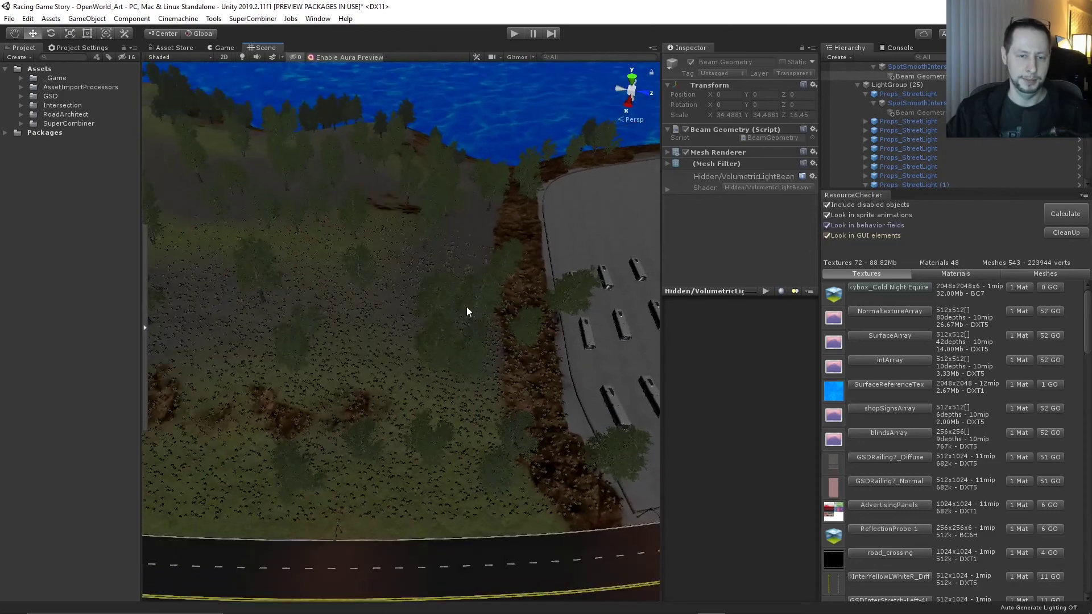
# Examine the paved bus lot and its rocky edge beside the road, and survey the island's road network from above
pyautogui.moveTo(427, 302); pyautogui.dragTo(276, 294, button='middle')
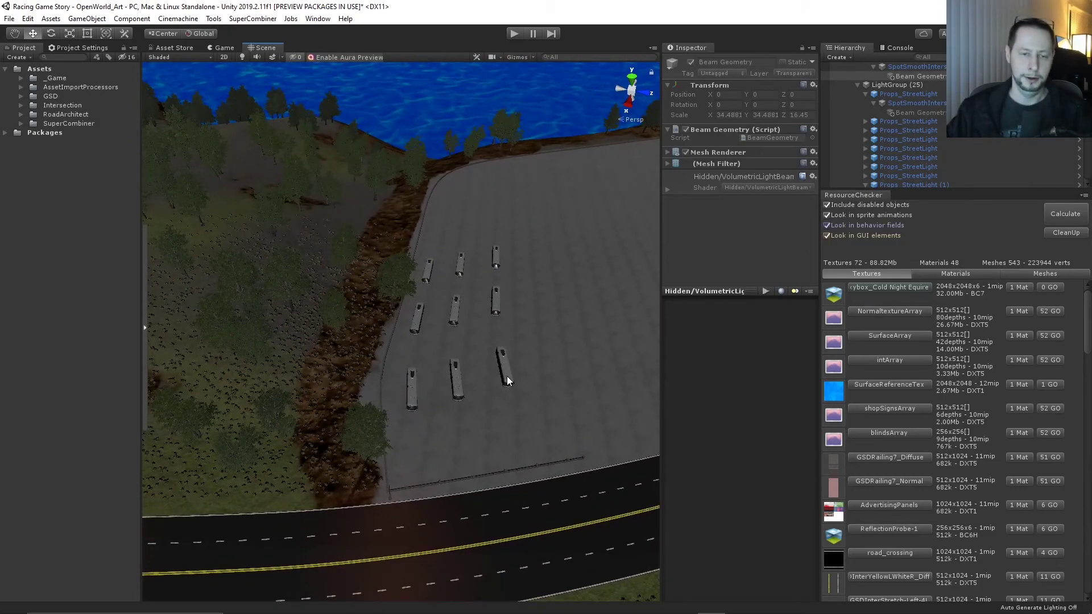
pyautogui.scroll(-4, 503, 376)
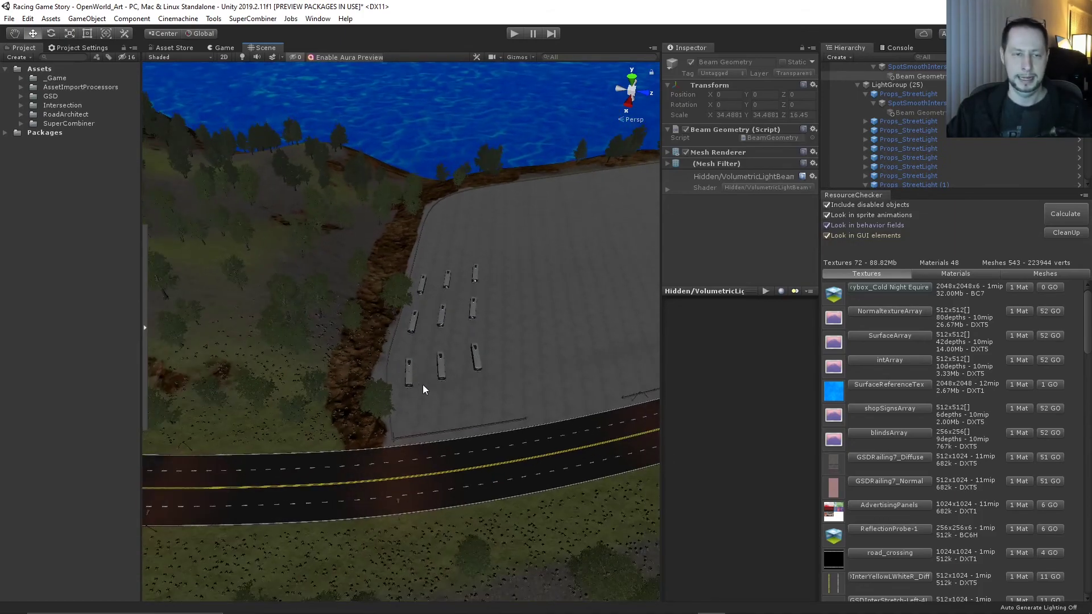
pyautogui.moveTo(422, 385); pyautogui.dragTo(568, 346, button='middle')
pyautogui.keyDown('alt'); pyautogui.moveTo(568, 346); pyautogui.dragTo(663, 330); pyautogui.keyUp('alt')
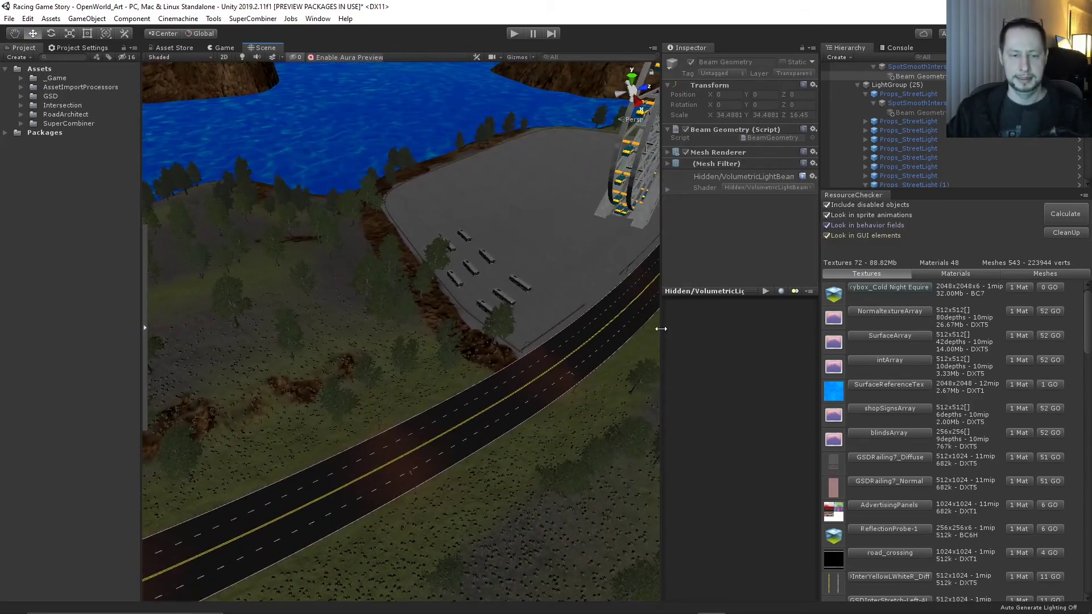
pyautogui.scroll(2, 389, 364)
pyautogui.scroll(4, 411, 355)
pyautogui.moveTo(487, 360); pyautogui.dragTo(300, 302, button='middle')
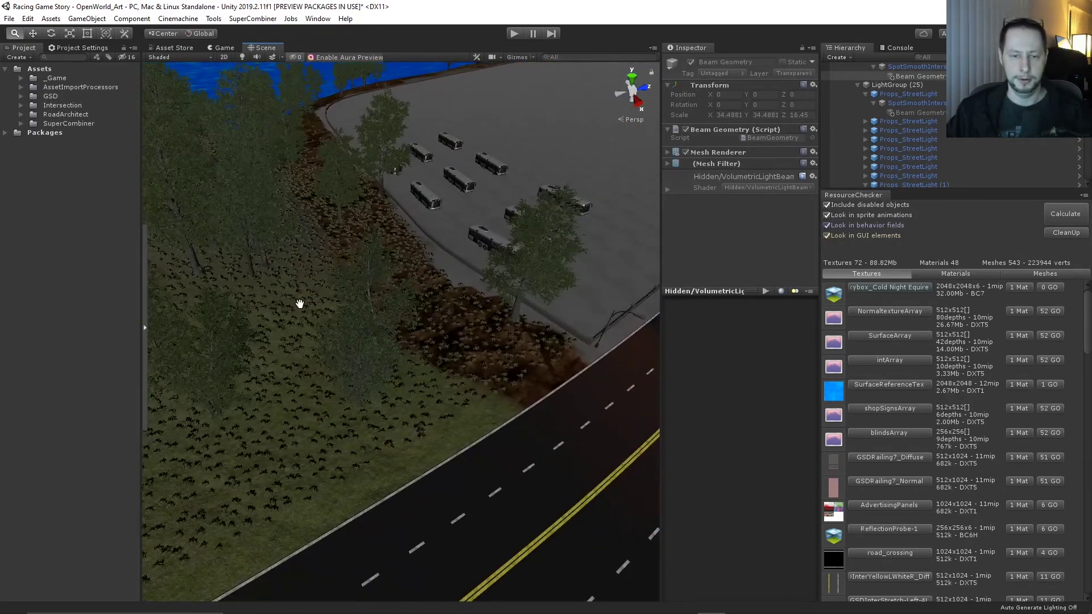
pyautogui.scroll(1, 533, 371)
pyautogui.keyDown('alt'); pyautogui.moveTo(534, 374); pyautogui.dragTo(553, 370, button='right'); pyautogui.keyUp('alt')
pyautogui.scroll(-10, 544, 345)
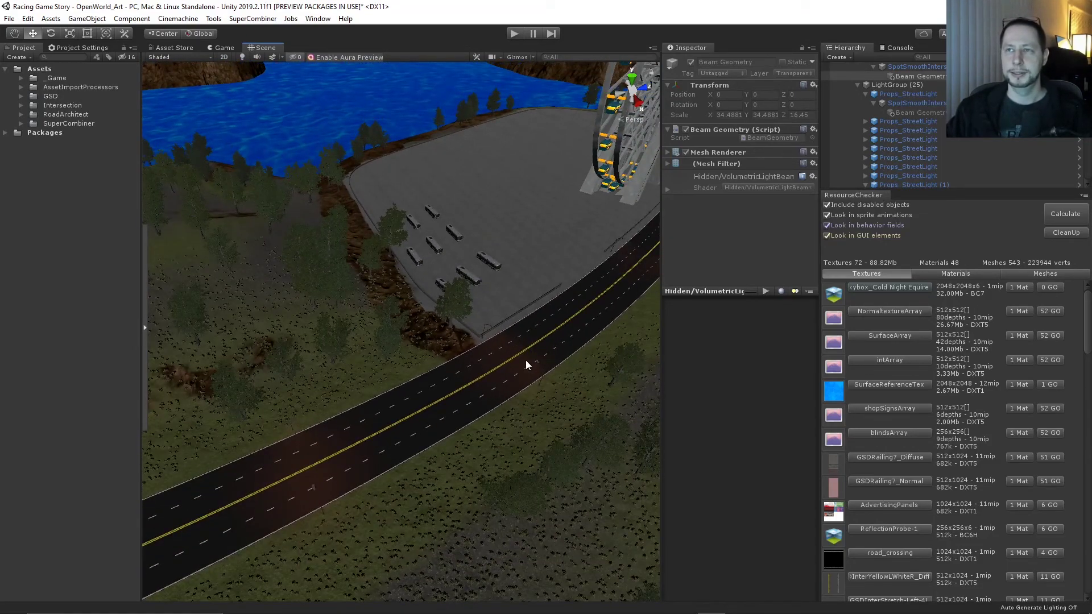
pyautogui.keyDown('alt'); pyautogui.moveTo(414, 149); pyautogui.dragTo(324, 126); pyautogui.keyUp('alt')
pyautogui.keyDown('alt'); pyautogui.moveTo(439, 165); pyautogui.dragTo(590, 281, button='right'); pyautogui.keyUp('alt')
pyautogui.keyDown('alt'); pyautogui.moveTo(591, 281); pyautogui.dragTo(242, 279); pyautogui.keyUp('alt')
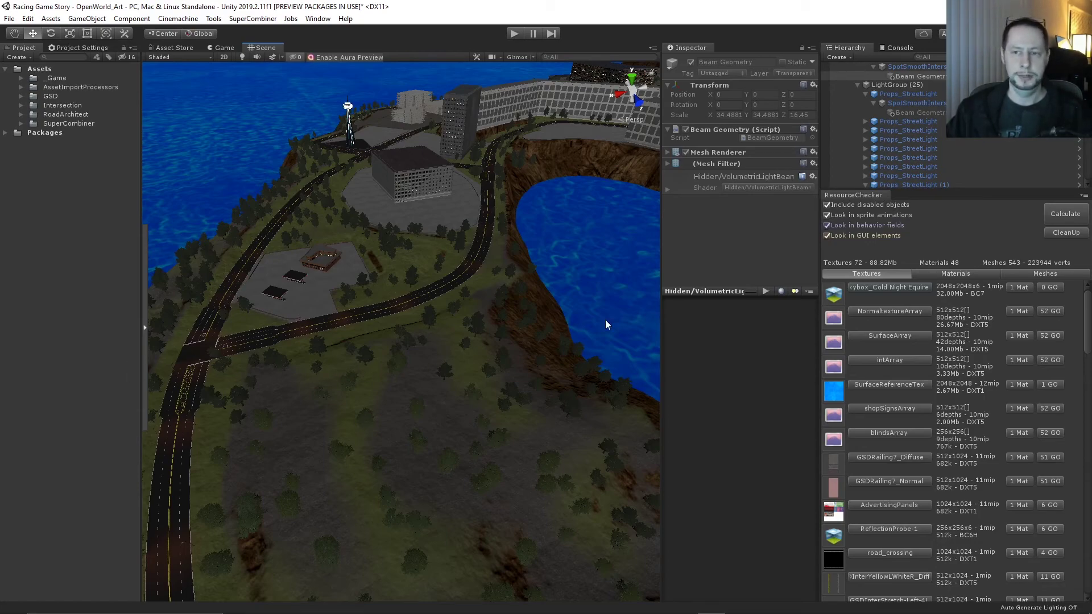
# Collapse the StreetLights group under StreetLightManager and inspect the child object of the first Props_StreetLight_Highway
pyautogui.scroll(10, 857, 140)
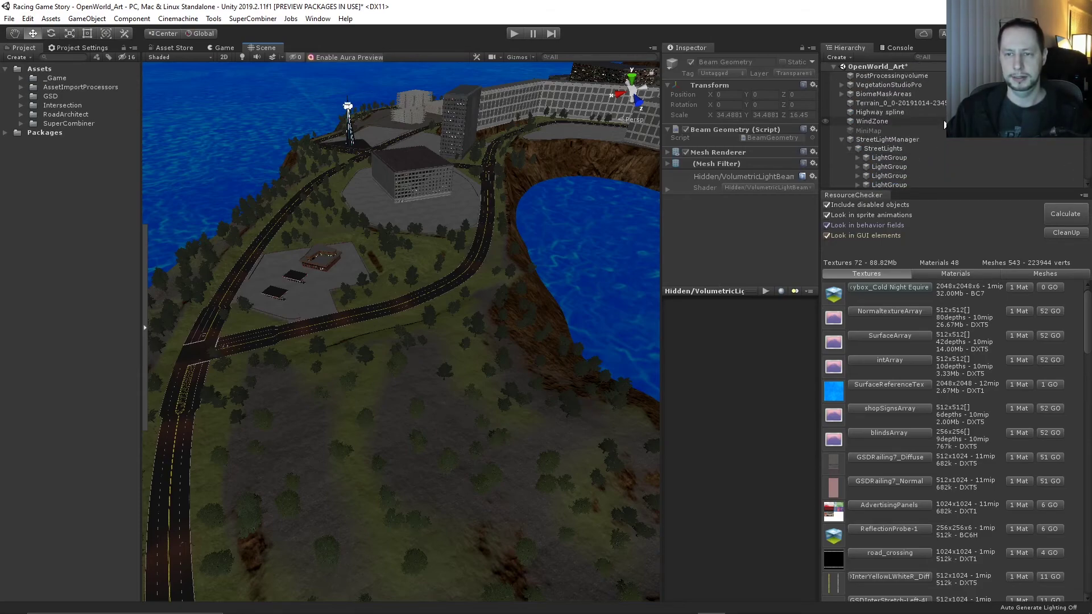
pyautogui.click(859, 139)
pyautogui.click(848, 148)
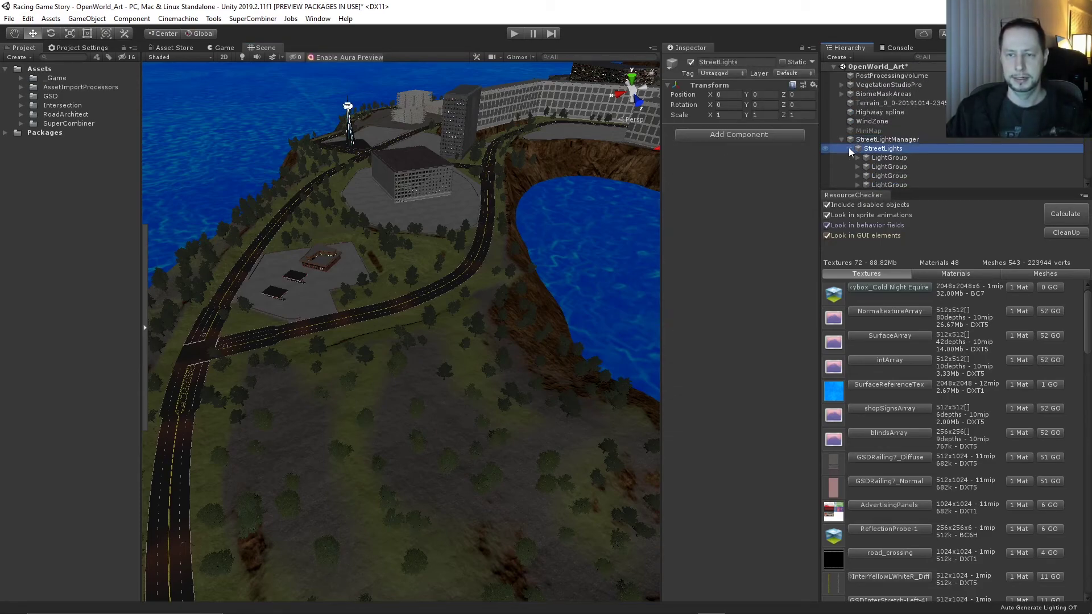
pyautogui.click(893, 157)
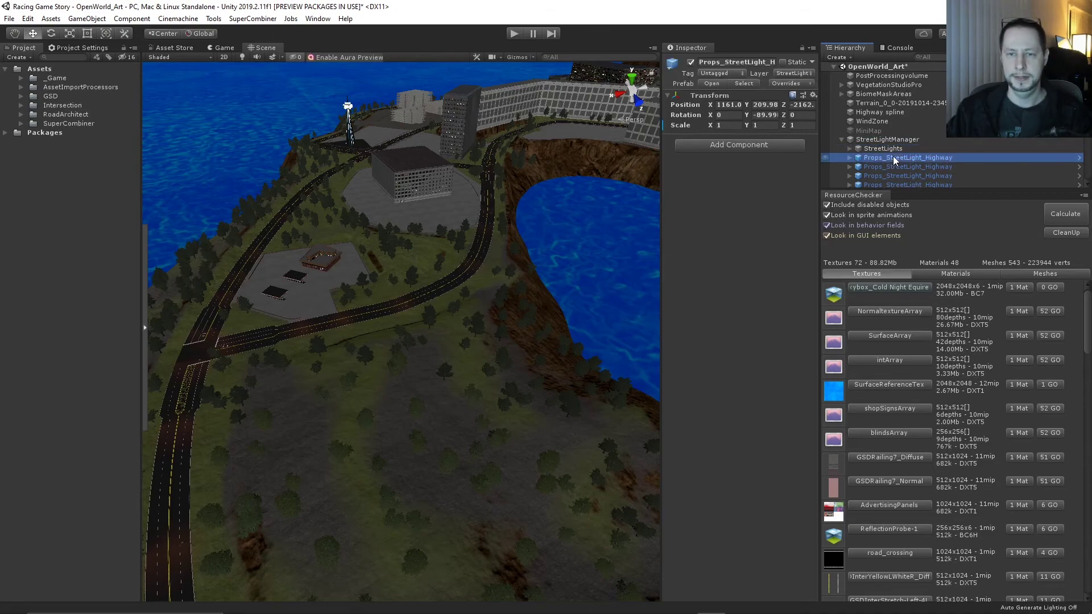
pyautogui.click(850, 158)
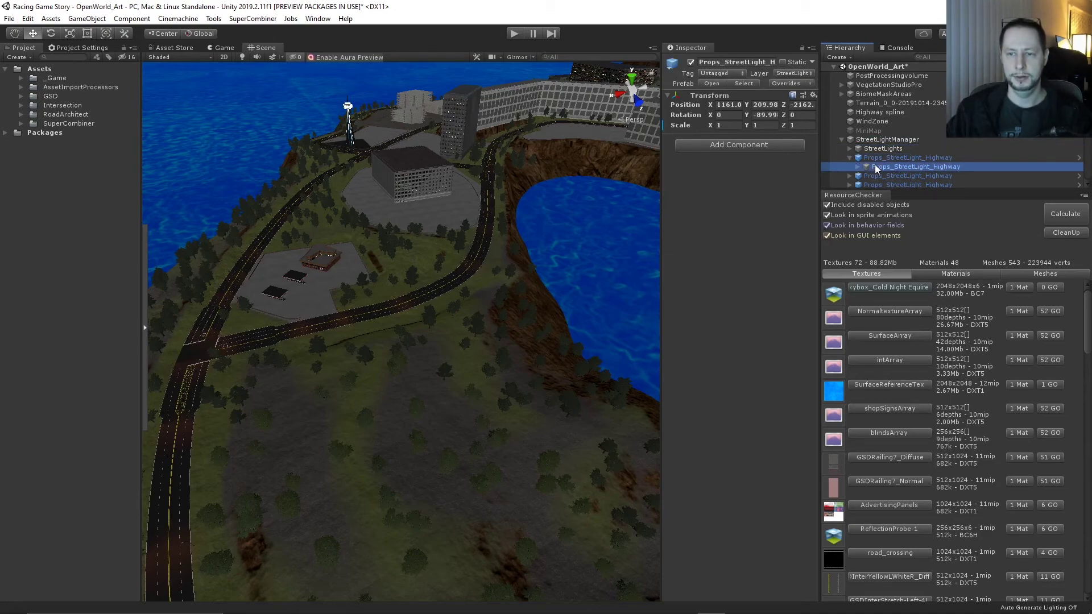
pyautogui.click(835, 166)
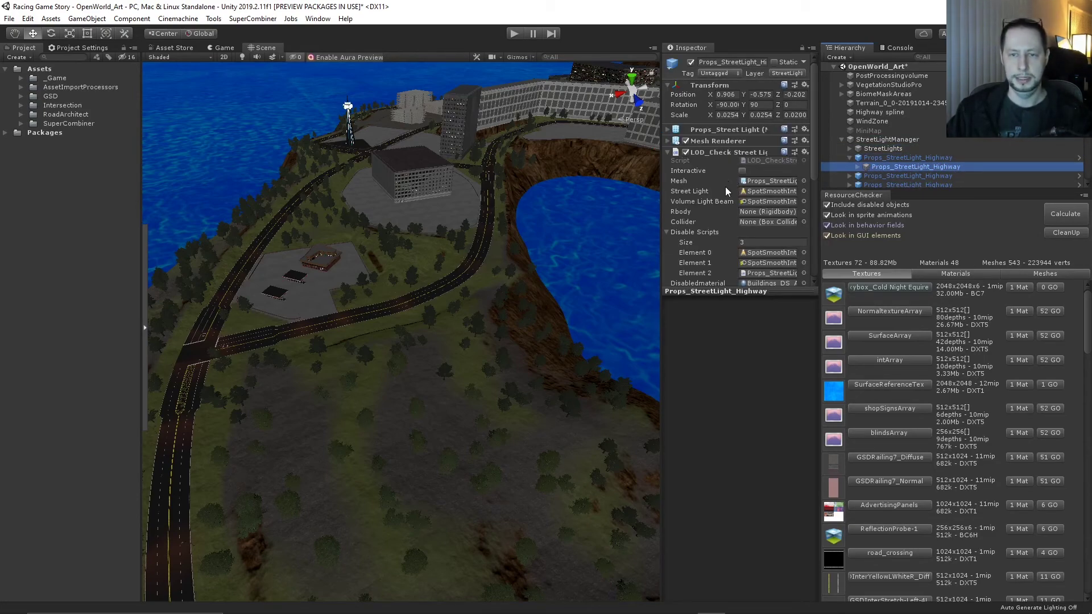
# Clear the preview area below the street light's components and collapse its LOD Group component
pyautogui.click(720, 375)
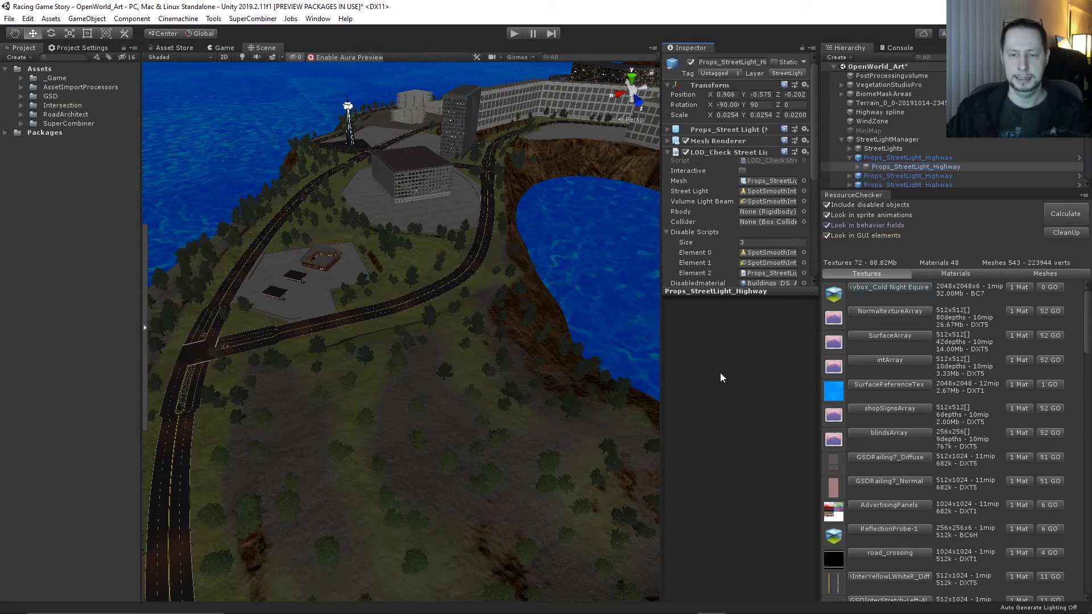
pyautogui.rightClick(725, 291)
pyautogui.doubleClick(157, 10)
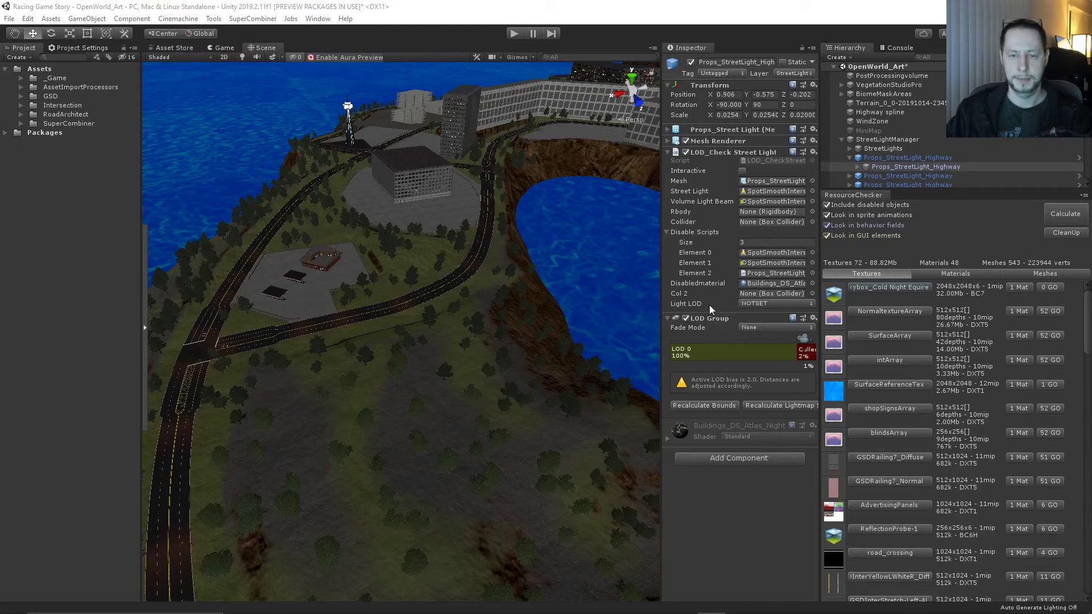
pyautogui.click(709, 317)
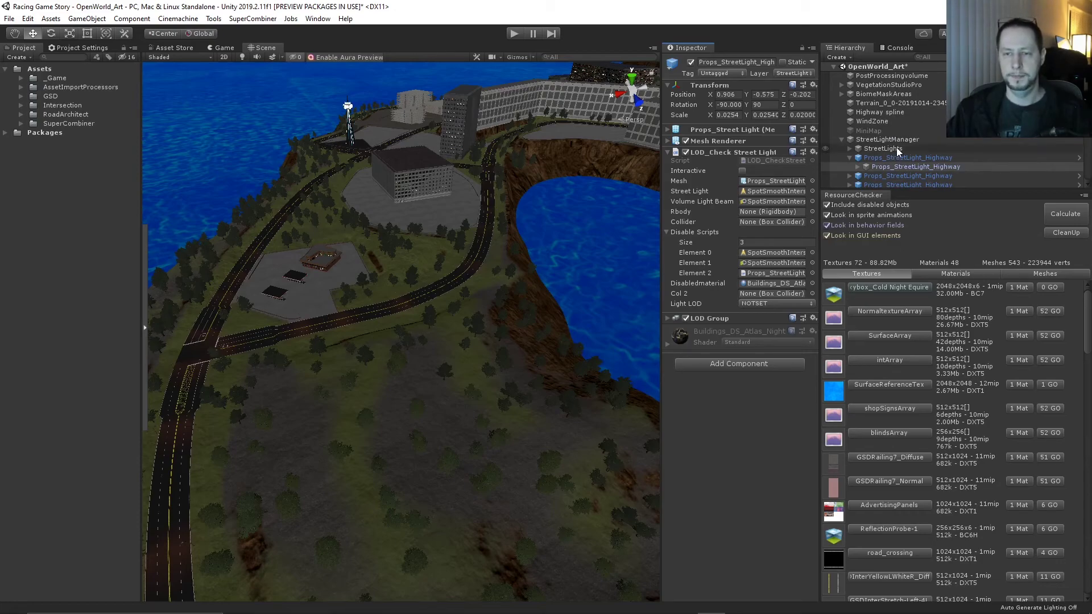
# Select the StreetLightManager object to inspect its Street Light Manager script settings and LOD distances
pyautogui.scroll(-5, 926, 160)
pyautogui.scroll(5, 925, 159)
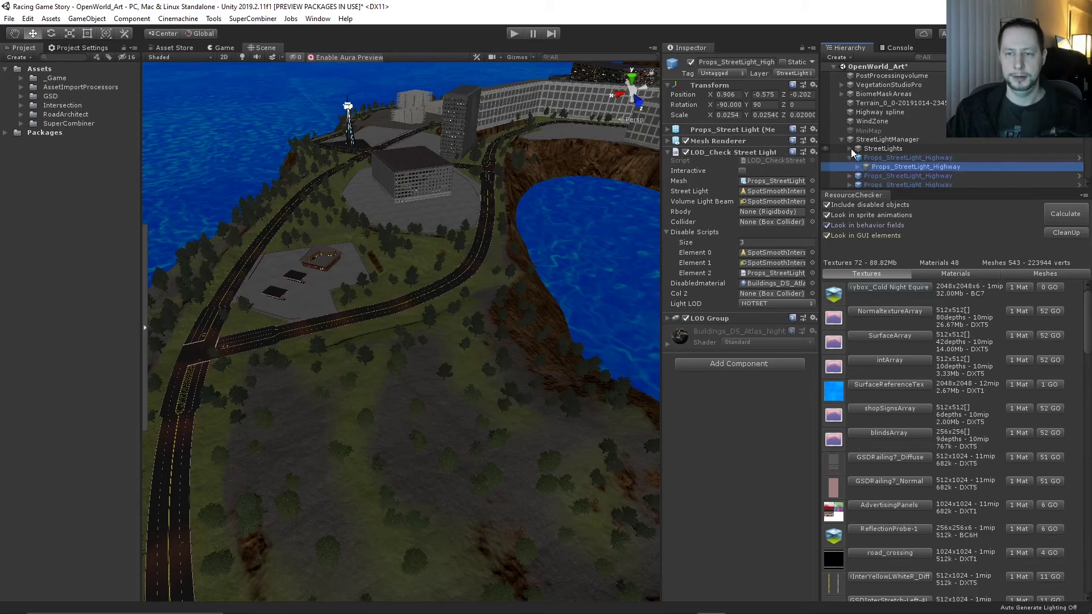
pyautogui.click(881, 140)
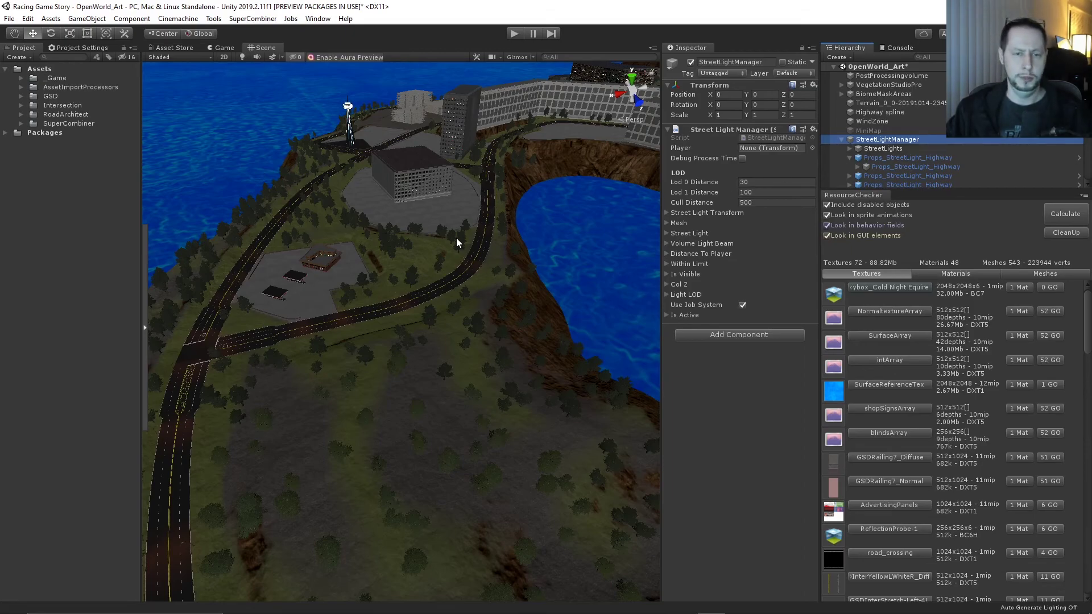
# Examine the road intersection beside the gas station lot, including its turn lanes, stop lines and striped median markings
pyautogui.moveTo(456, 238); pyautogui.dragTo(624, 278, button='middle')
pyautogui.moveTo(414, 326); pyautogui.dragTo(415, 319, button='middle')
pyautogui.scroll(5, 414, 320)
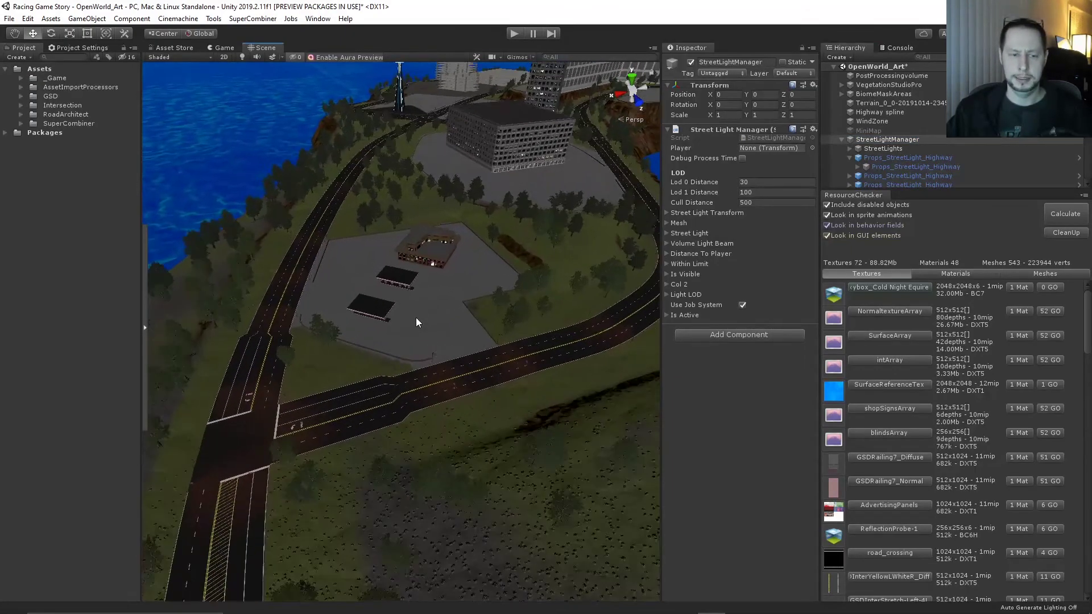
pyautogui.scroll(1, 484, 344)
pyautogui.keyDown('alt'); pyautogui.moveTo(484, 344); pyautogui.dragTo(629, 390); pyautogui.keyUp('alt')
pyautogui.moveTo(629, 390); pyautogui.dragTo(779, 308, button='middle')
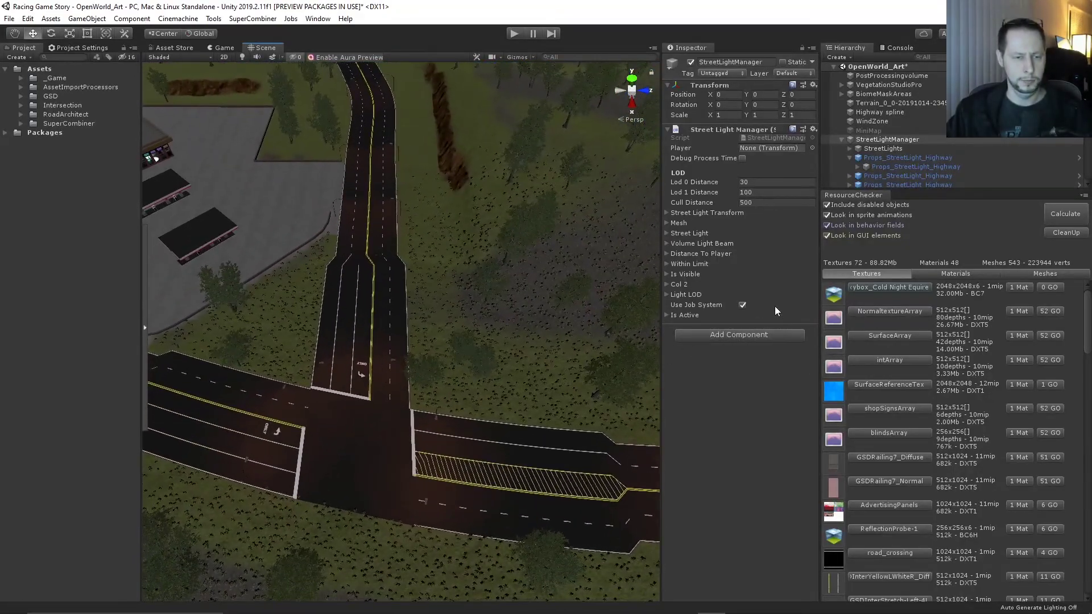
pyautogui.moveTo(482, 346); pyautogui.dragTo(611, 323, button='middle')
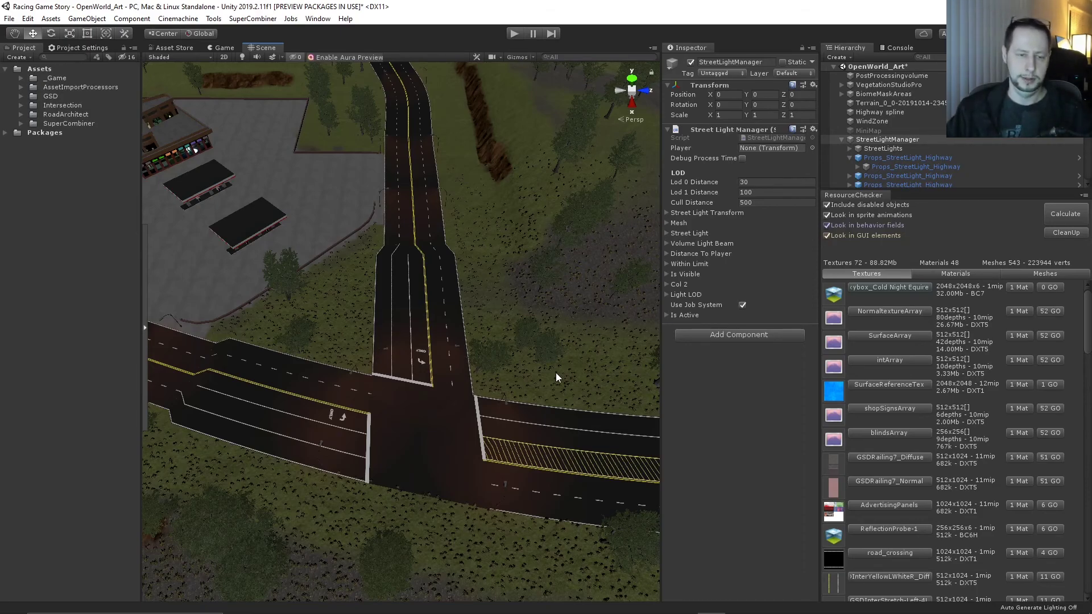
pyautogui.scroll(5, 366, 437)
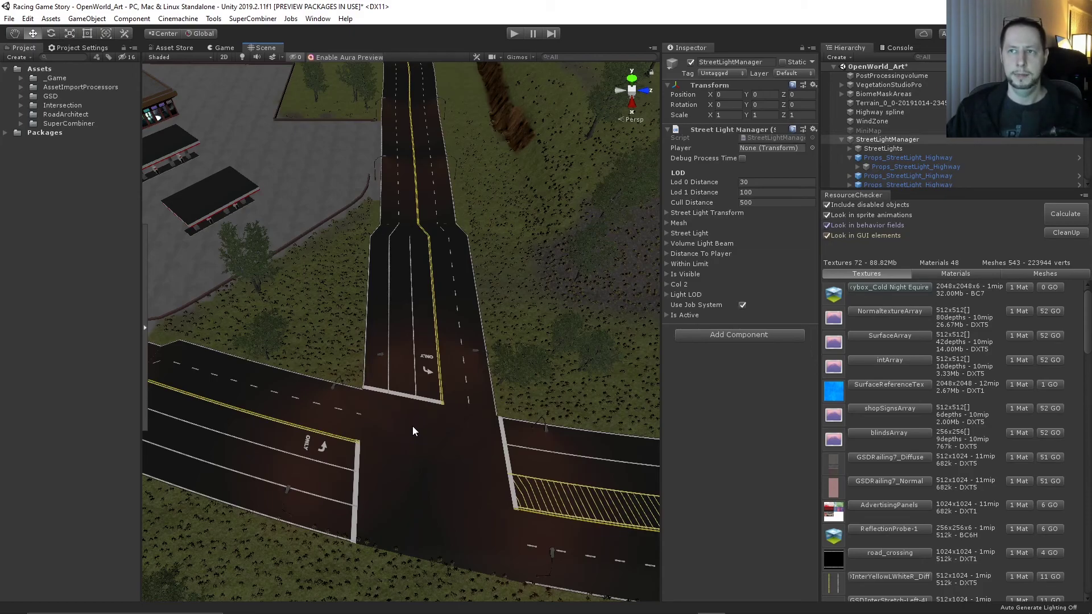
pyautogui.scroll(-8, 410, 426)
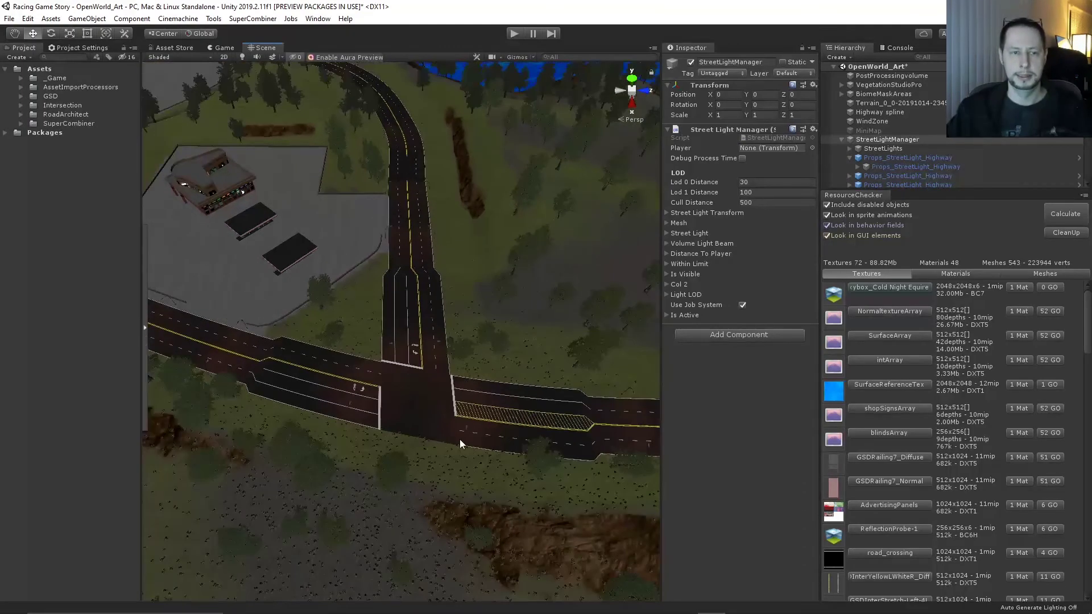
# Examine the same intersection from the opposite approach and at street level, looking toward the gas station and the road ahead
pyautogui.keyDown('alt'); pyautogui.moveTo(459, 438); pyautogui.dragTo(361, 388); pyautogui.keyUp('alt')
pyautogui.moveTo(361, 388); pyautogui.dragTo(318, 378, button='middle')
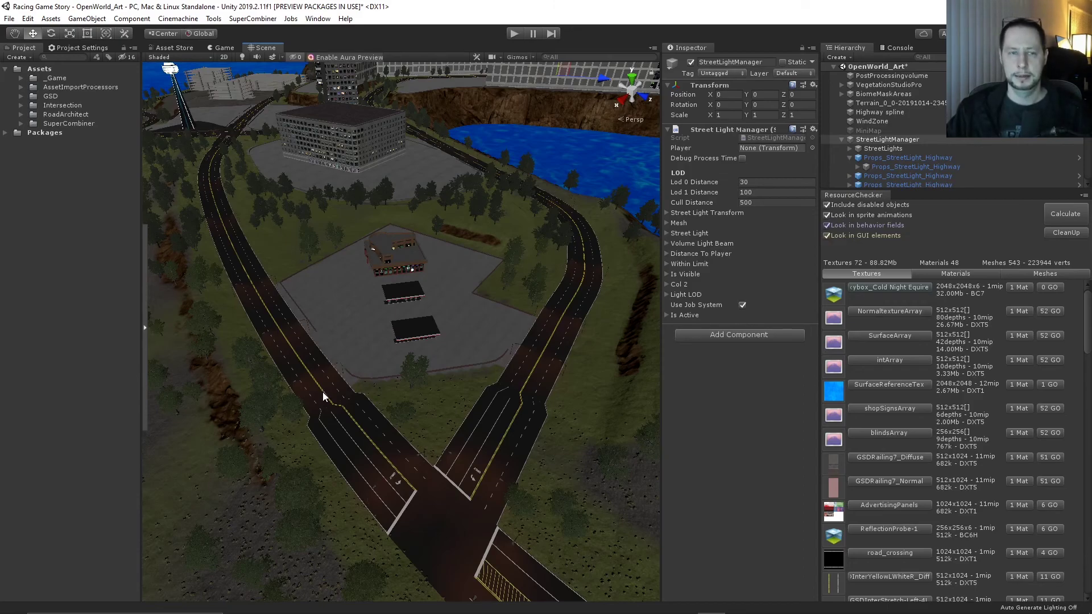
pyautogui.moveTo(333, 412); pyautogui.dragTo(314, 365, button='right')
pyautogui.moveTo(549, 515); pyautogui.dragTo(378, 113, button='middle')
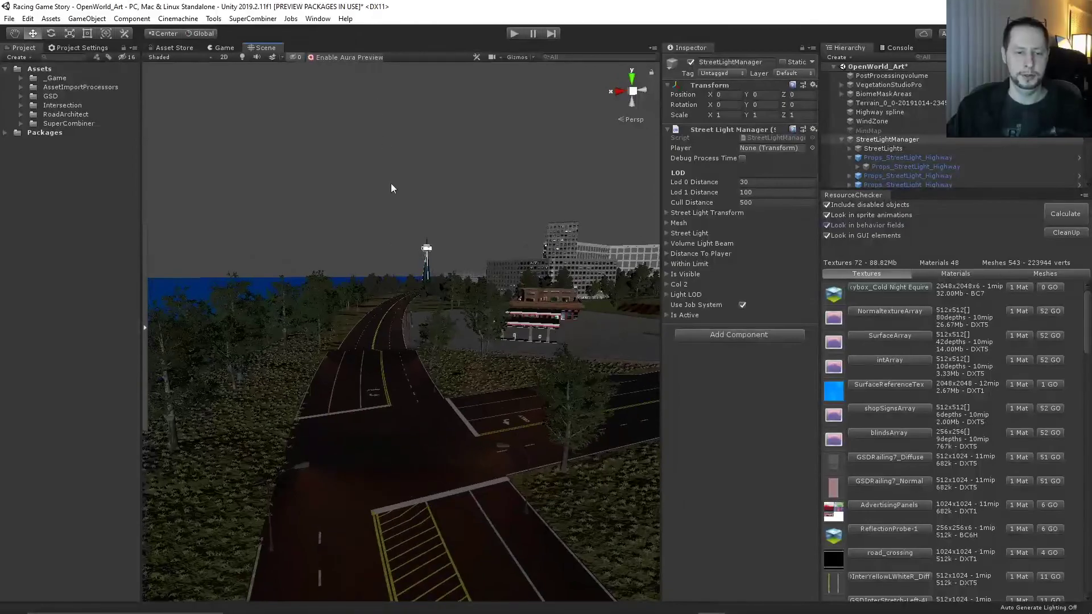
pyautogui.scroll(10, 391, 184)
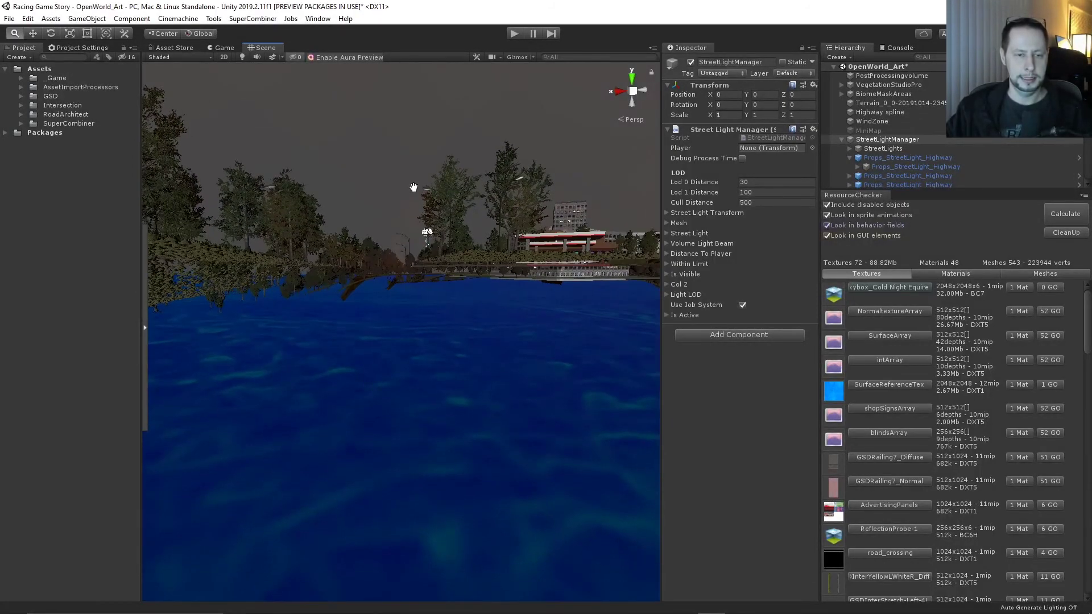
pyautogui.moveTo(413, 187)
pyautogui.mouseDown(button='middle')
pyautogui.moveTo(405, 207)
pyautogui.moveTo(415, 193)
pyautogui.mouseUp(button='middle')
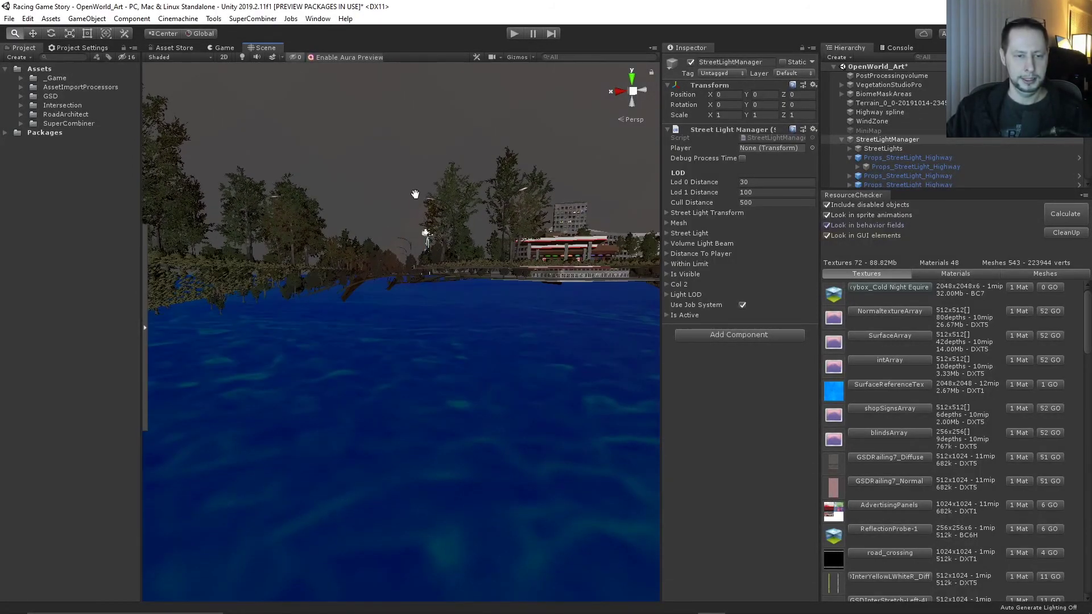
pyautogui.scroll(3, 415, 194)
pyautogui.scroll(-3, 405, 196)
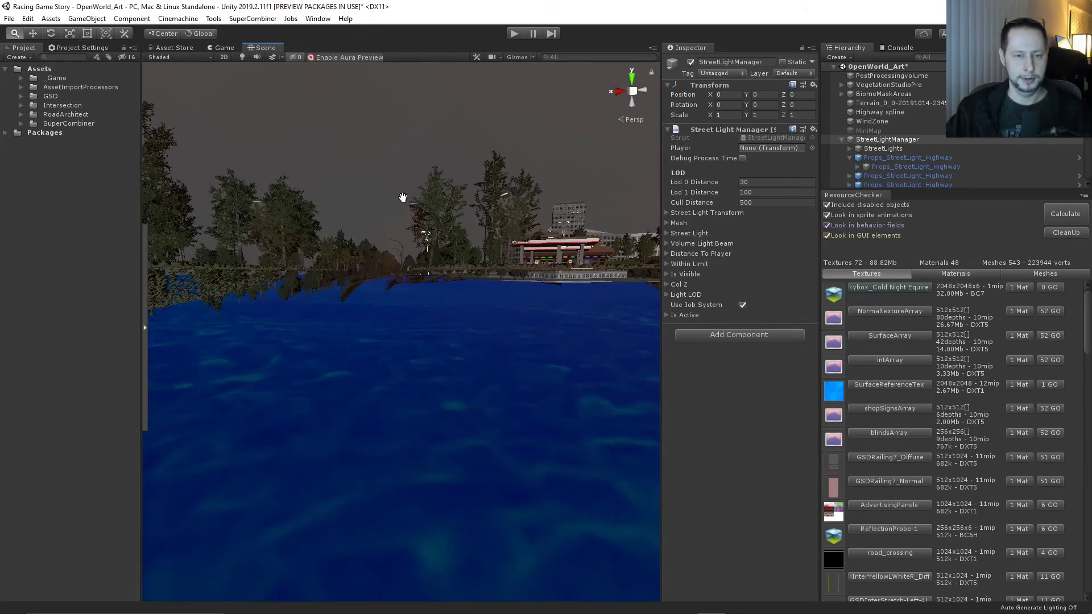
pyautogui.scroll(4, 402, 197)
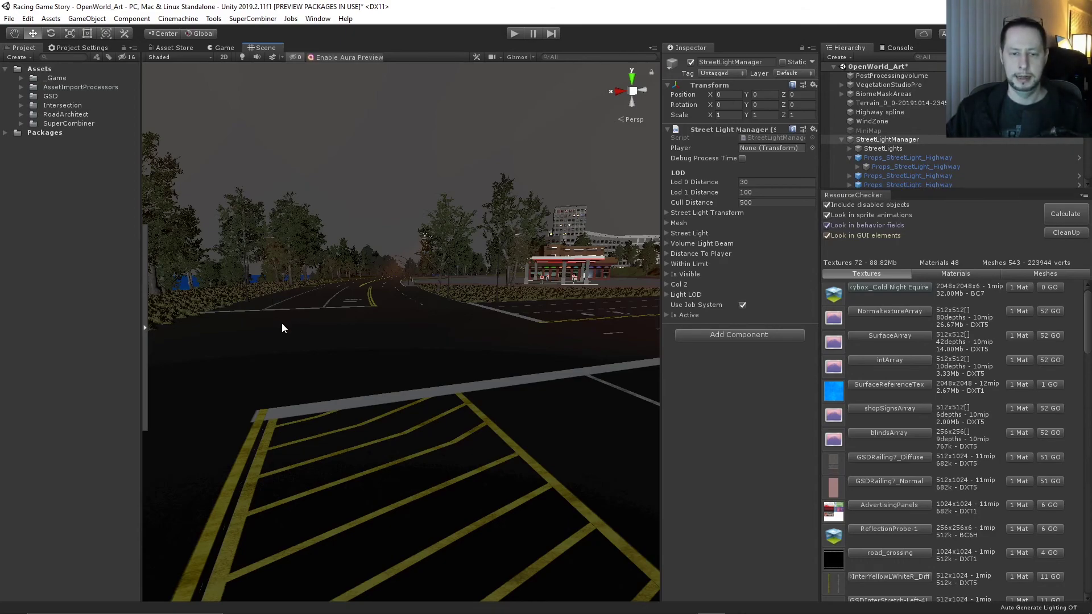
pyautogui.moveTo(281, 323); pyautogui.dragTo(360, 356, button='right')
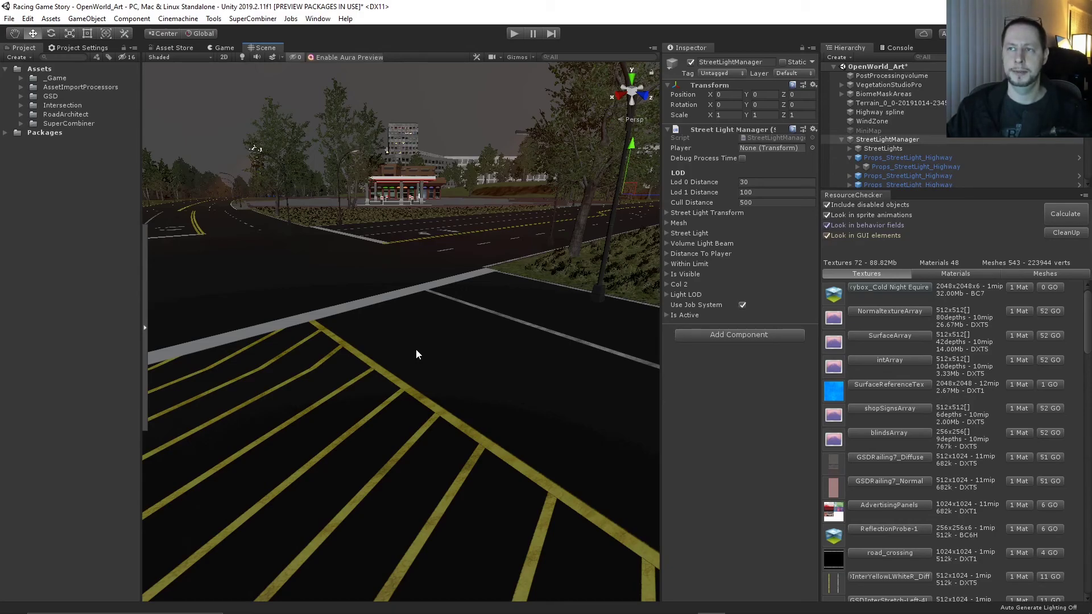
# Survey the island from above and select Props_StreetLight (14) to inspect its LOD_Check Street Light component
pyautogui.scroll(-5, 445, 365)
pyautogui.moveTo(440, 363); pyautogui.dragTo(497, 409, button='right')
pyautogui.moveTo(608, 383); pyautogui.dragTo(201, 463)
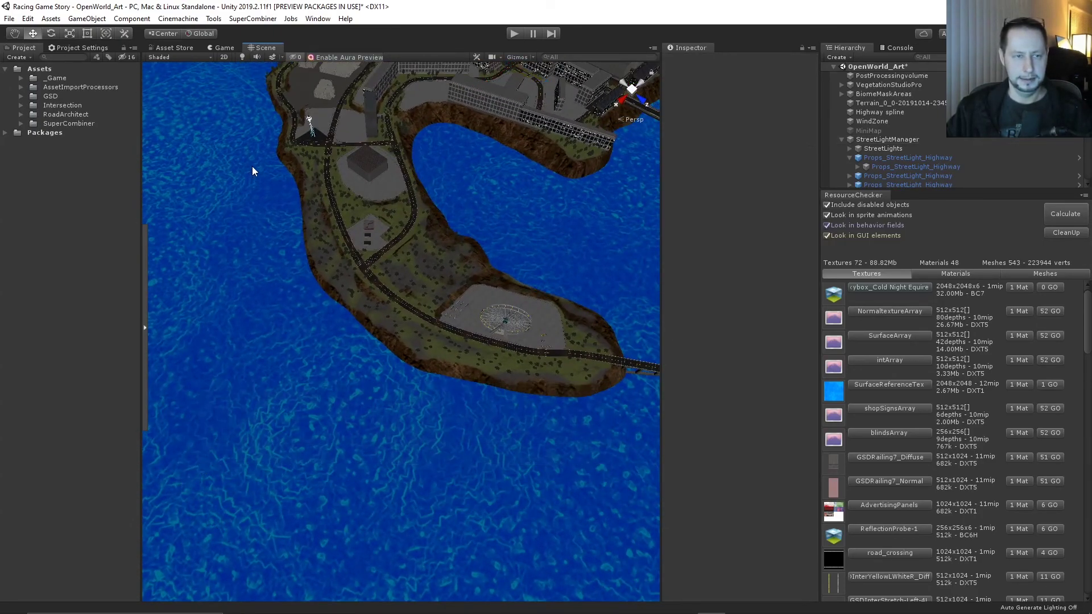
pyautogui.moveTo(245, 141); pyautogui.dragTo(332, 479)
pyautogui.click(915, 175)
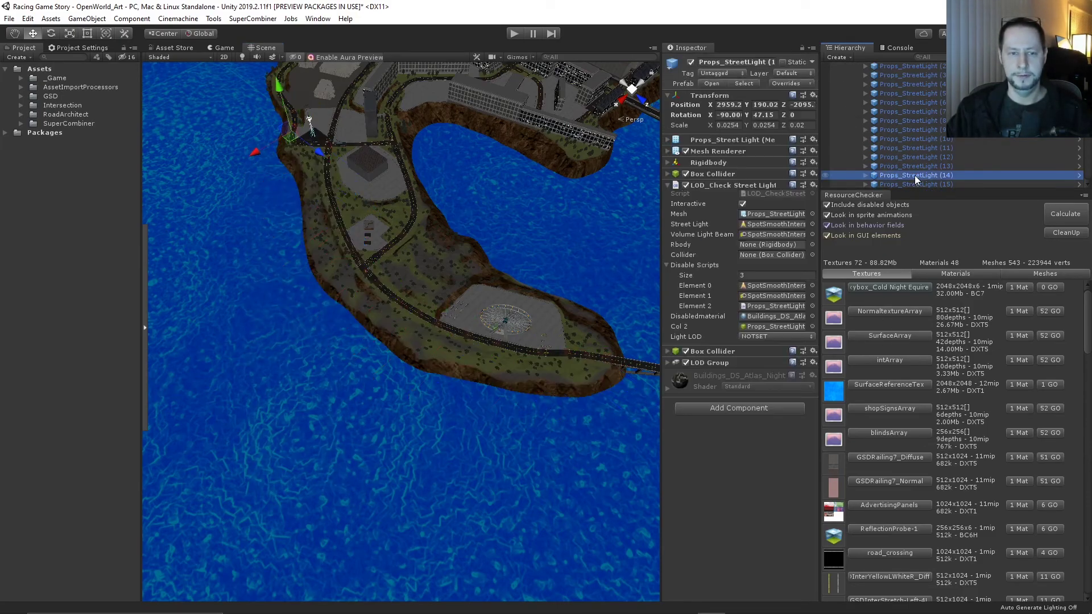
# Examine the coastal road between the bus lot and the gas station intersection
pyautogui.scroll(6, 497, 340)
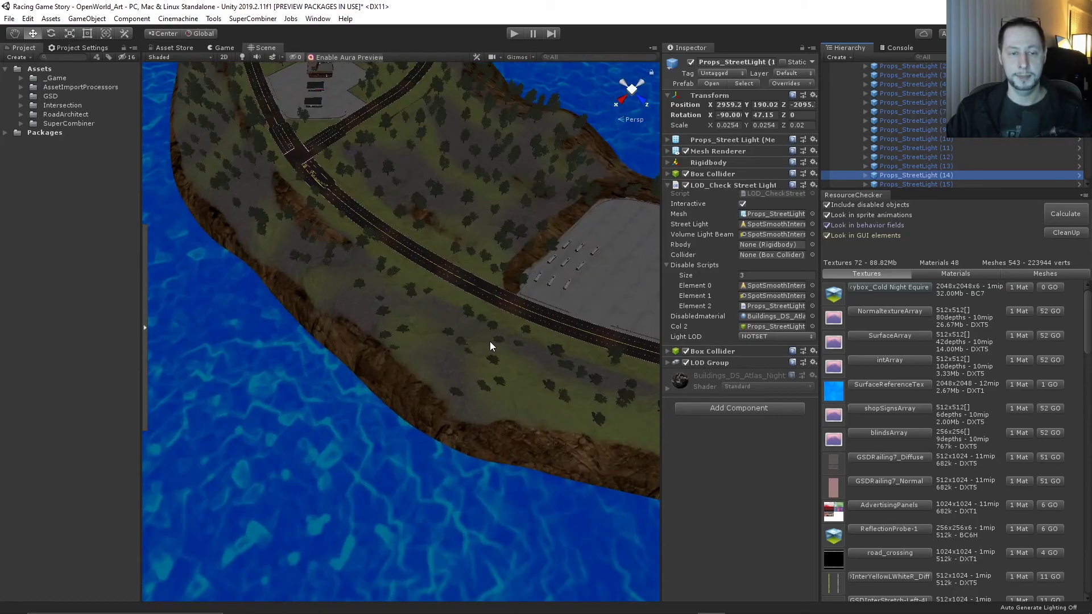
pyautogui.scroll(4, 493, 346)
pyautogui.moveTo(493, 349); pyautogui.dragTo(461, 259, button='right')
pyautogui.moveTo(485, 343); pyautogui.dragTo(424, 282, button='middle')
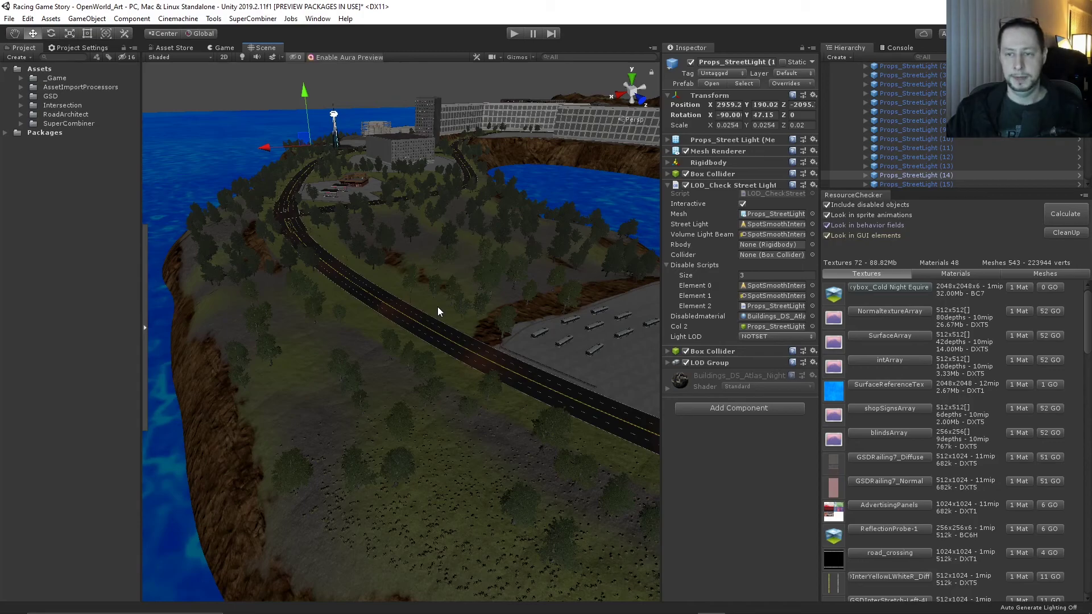
pyautogui.scroll(10, 946, 152)
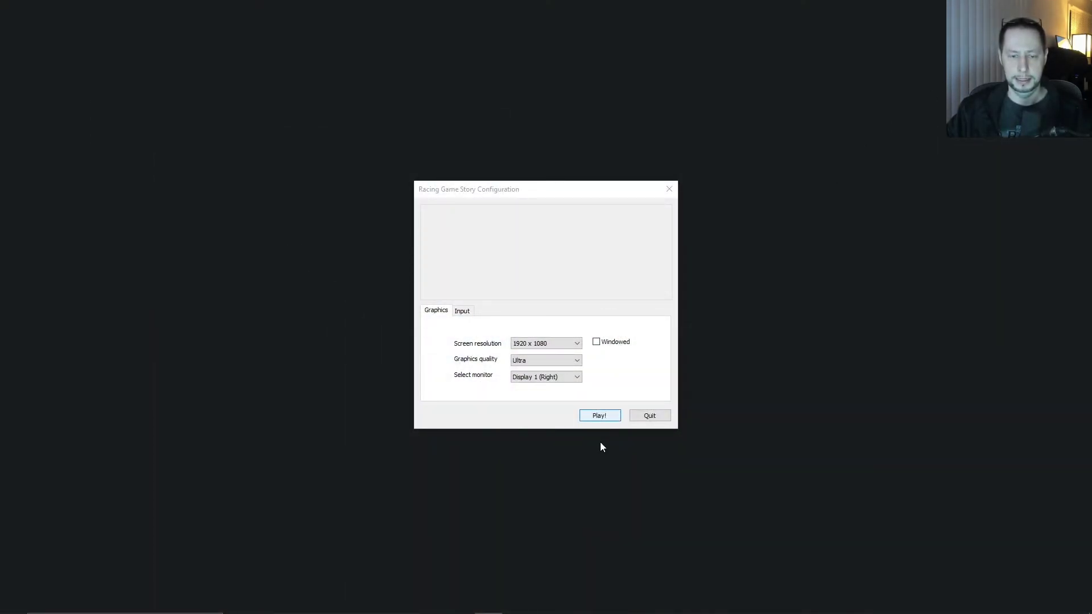
# Switch to the Unity editor and close it without saving the changes to the OpenWorld_Art scene
pyautogui.click(683, 607)
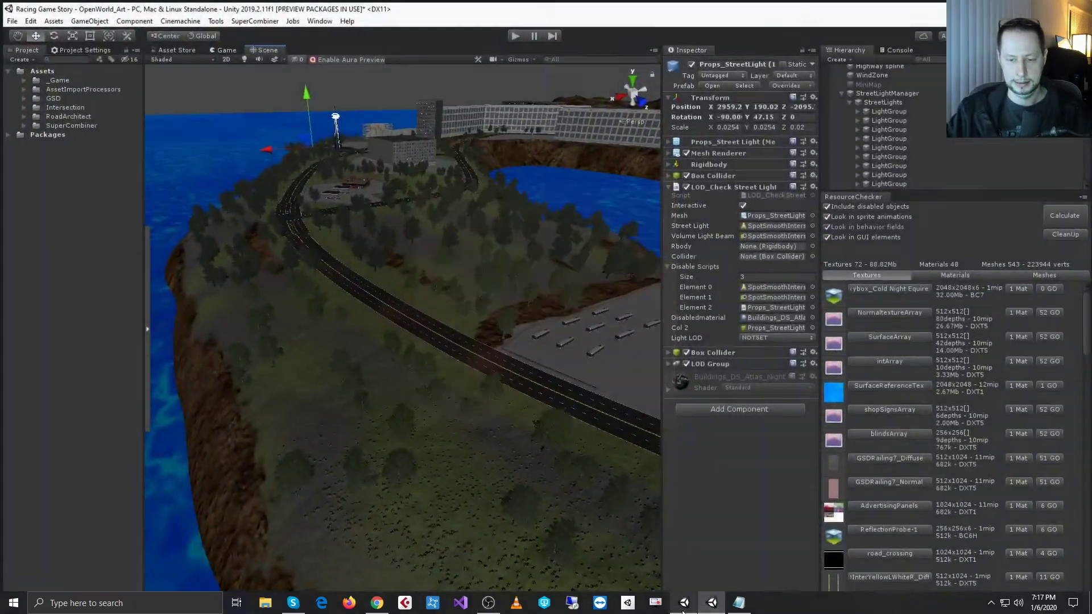
pyautogui.hotkey('alt', 'F4')
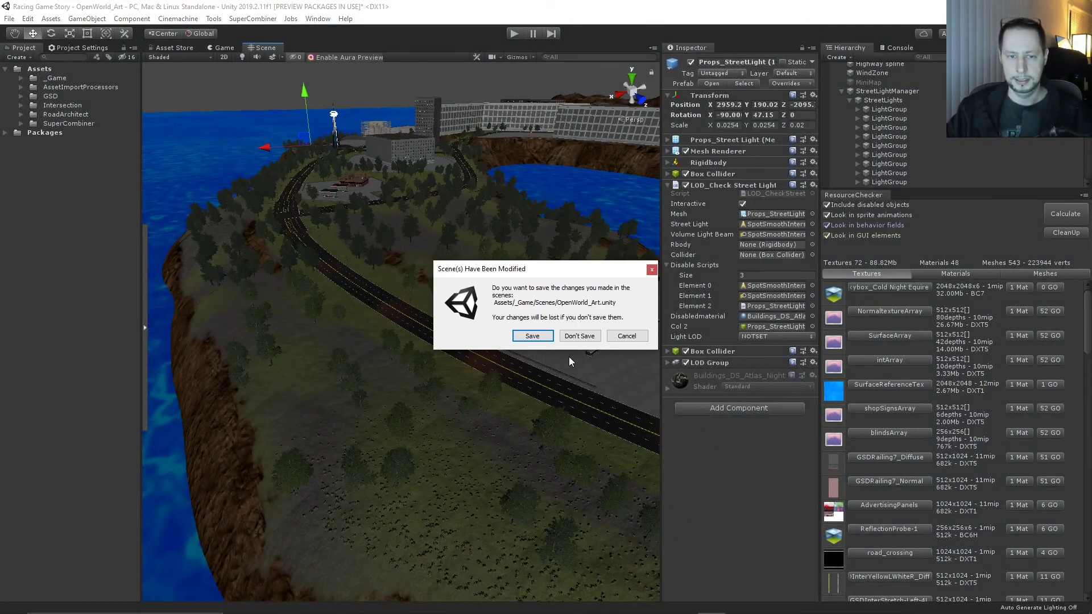
pyautogui.click(579, 334)
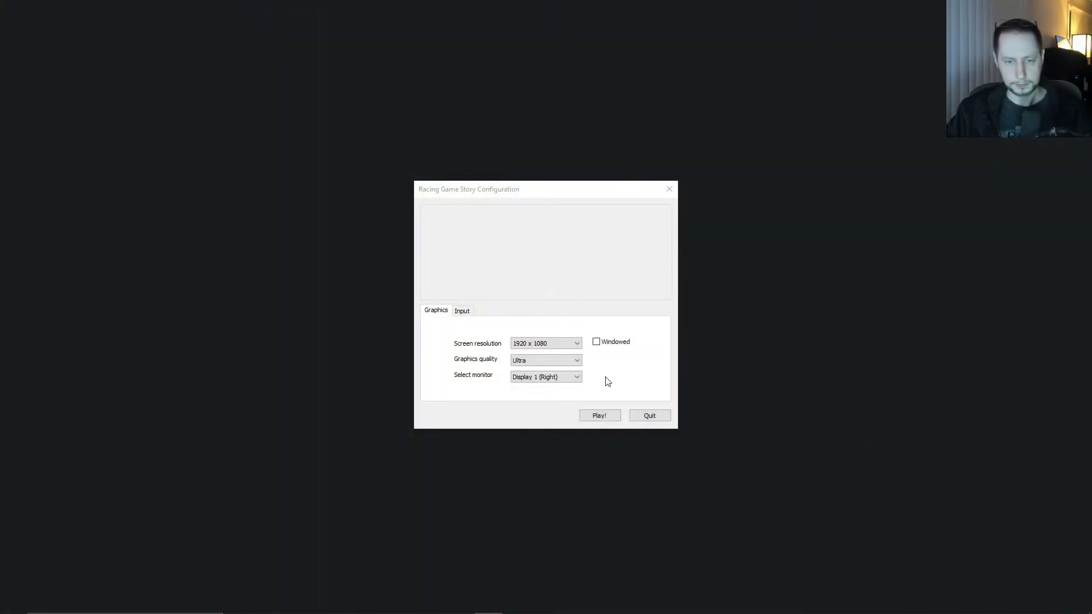
# Launch the built Racing Game Story at 1920 x 1080 in Ultra quality and continue with the profile NEW
pyautogui.click(598, 417)
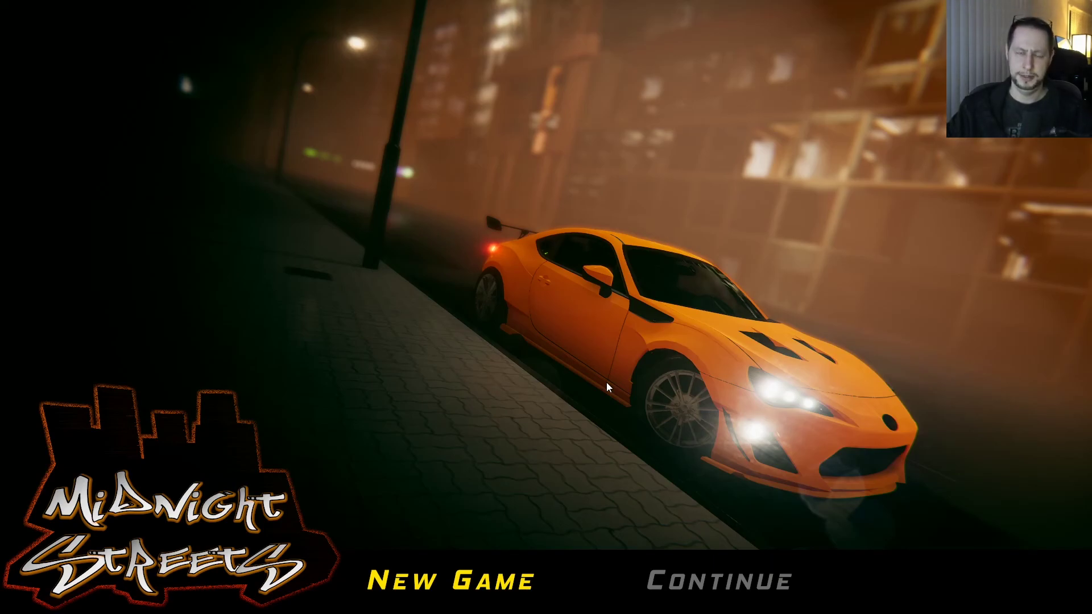
pyautogui.click(743, 579)
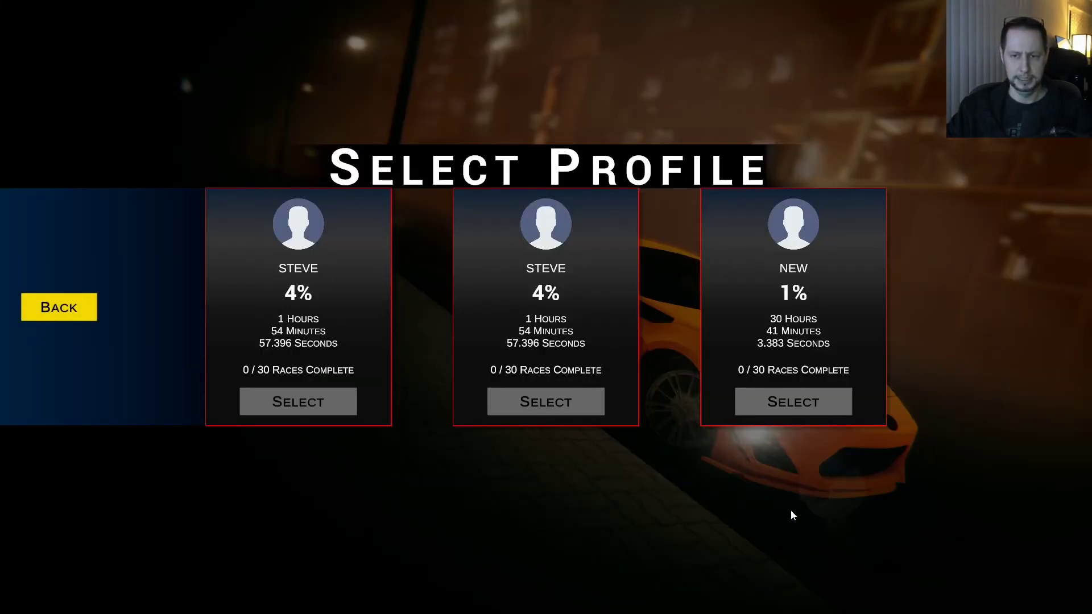
pyautogui.click(799, 404)
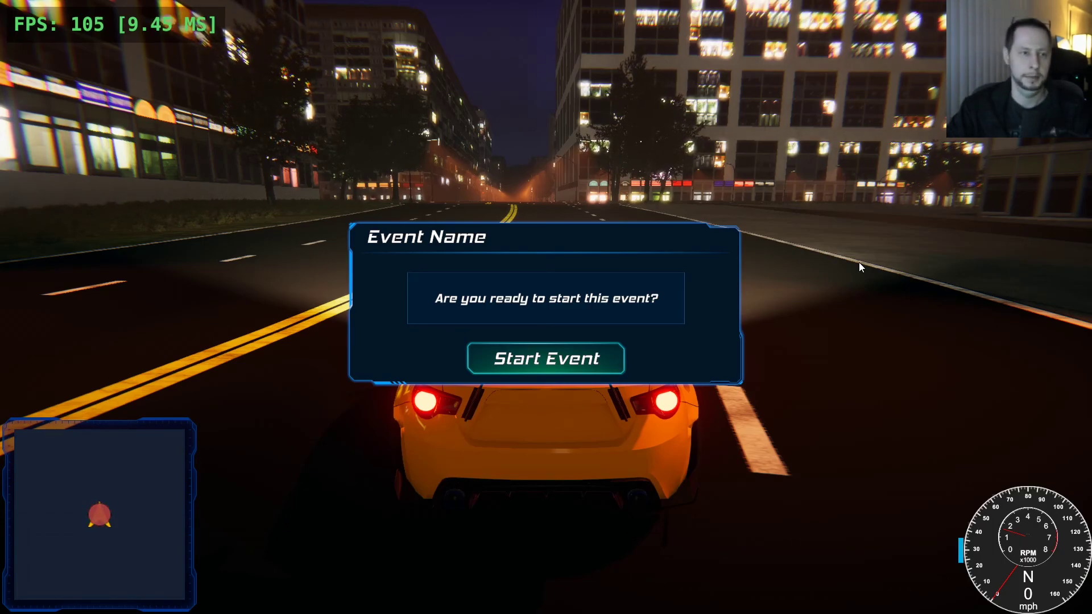
# Drive the orange car away from the event start and straight through the city streets to the junction at the end
pyautogui.press('w')
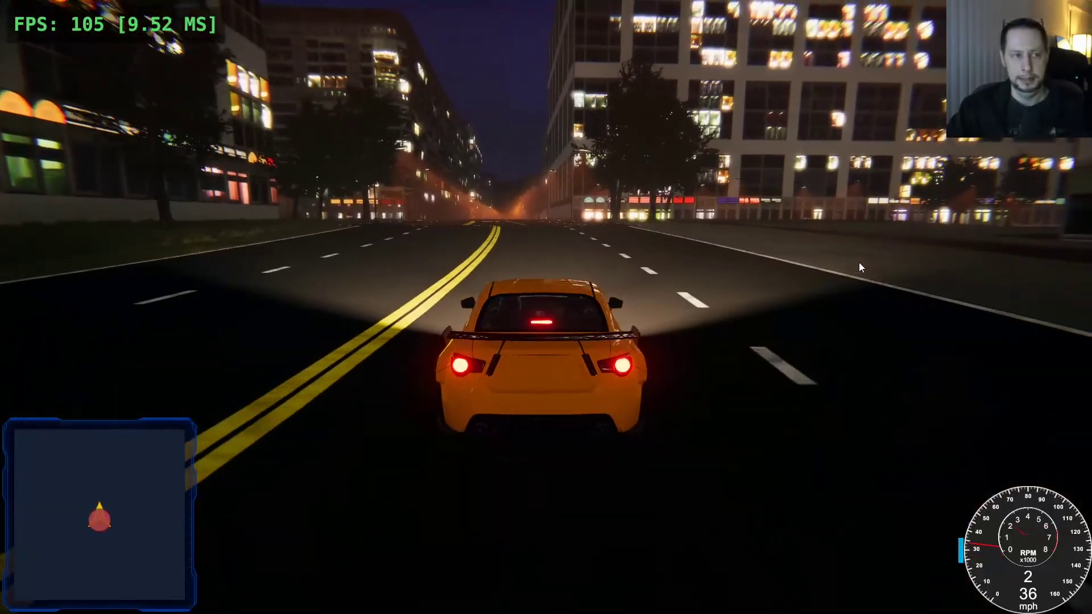
pyautogui.press('d')
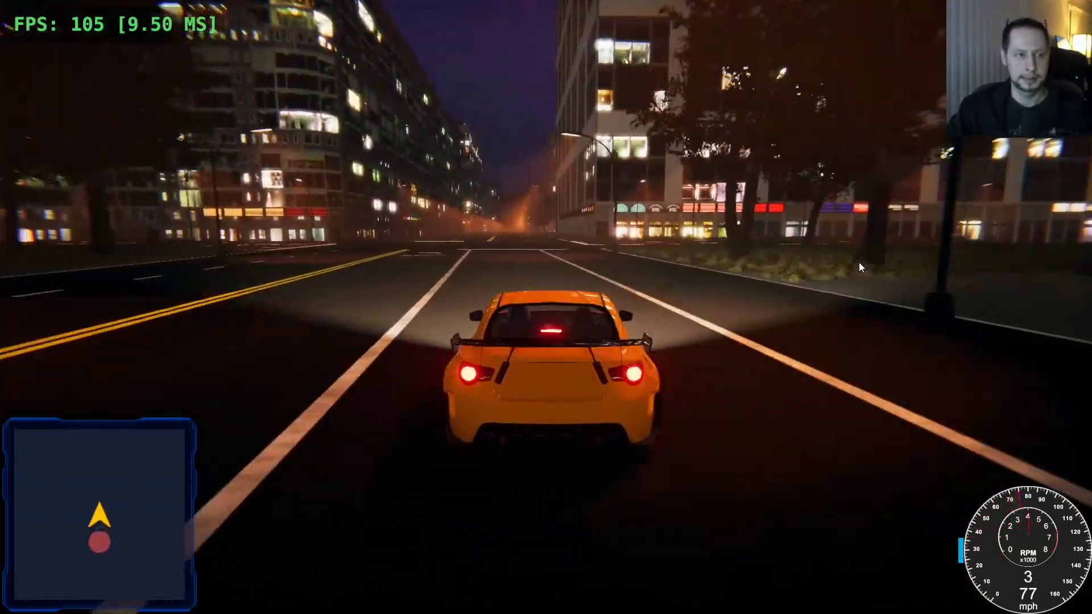
pyautogui.press('a')
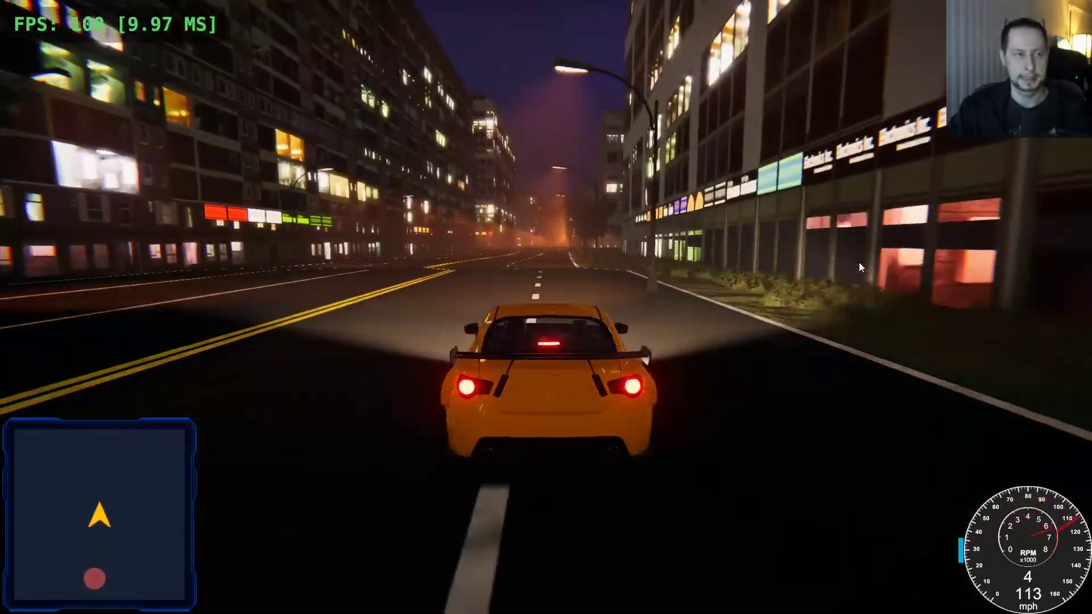
pyautogui.press('a')
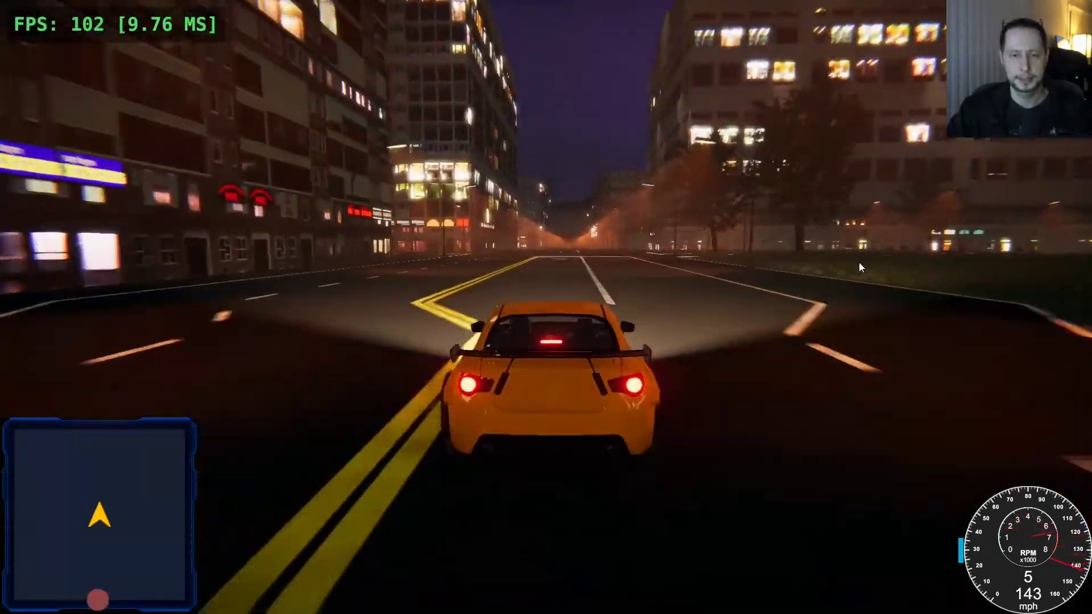
pyautogui.press('d')
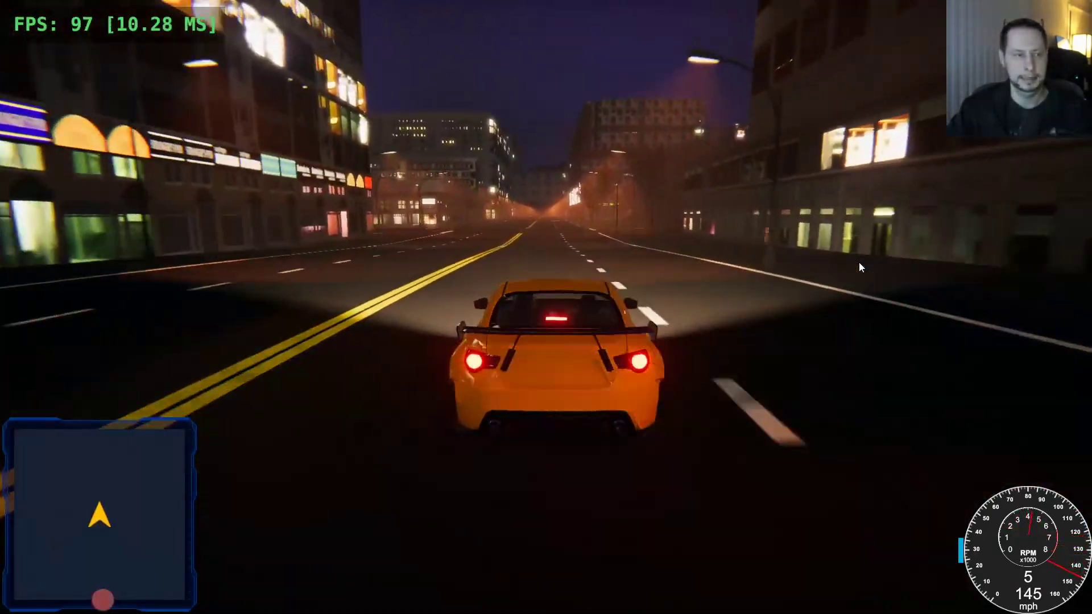
pyautogui.press('w')
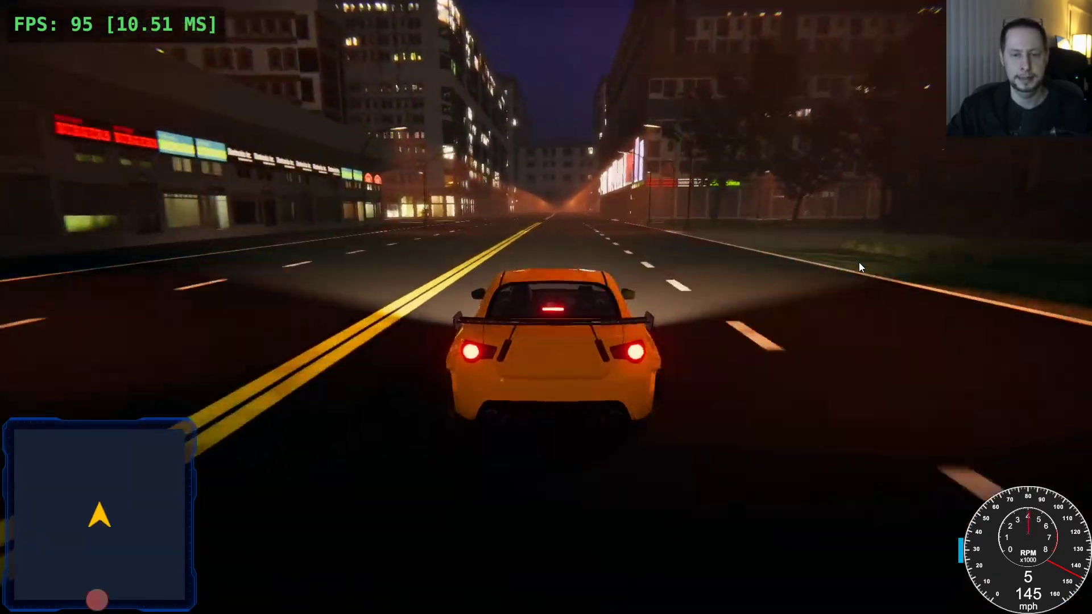
pyautogui.press('a')
pyautogui.press('d')
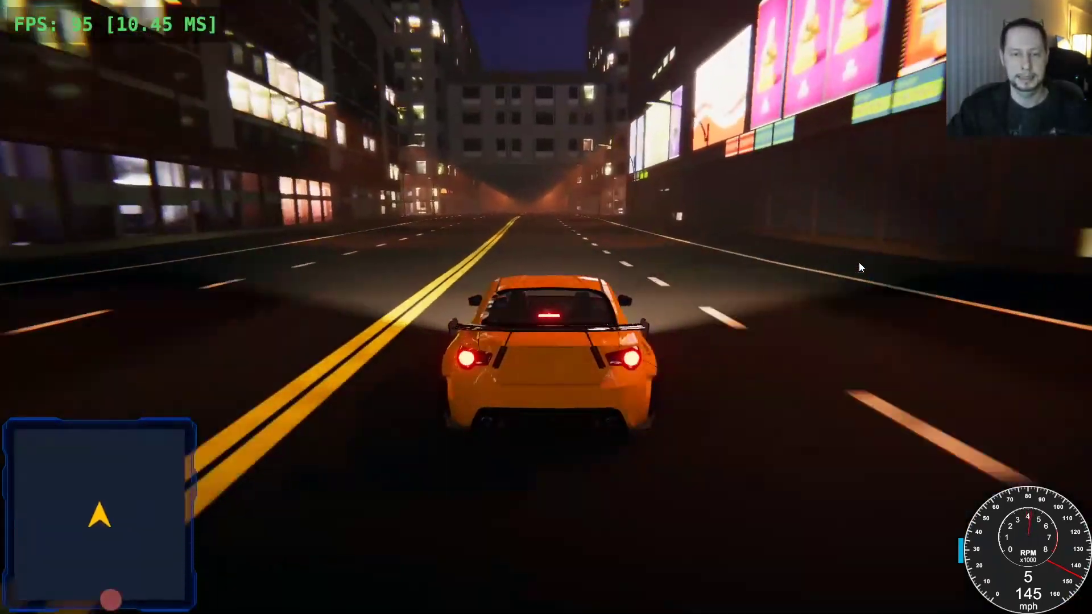
pyautogui.press('a')
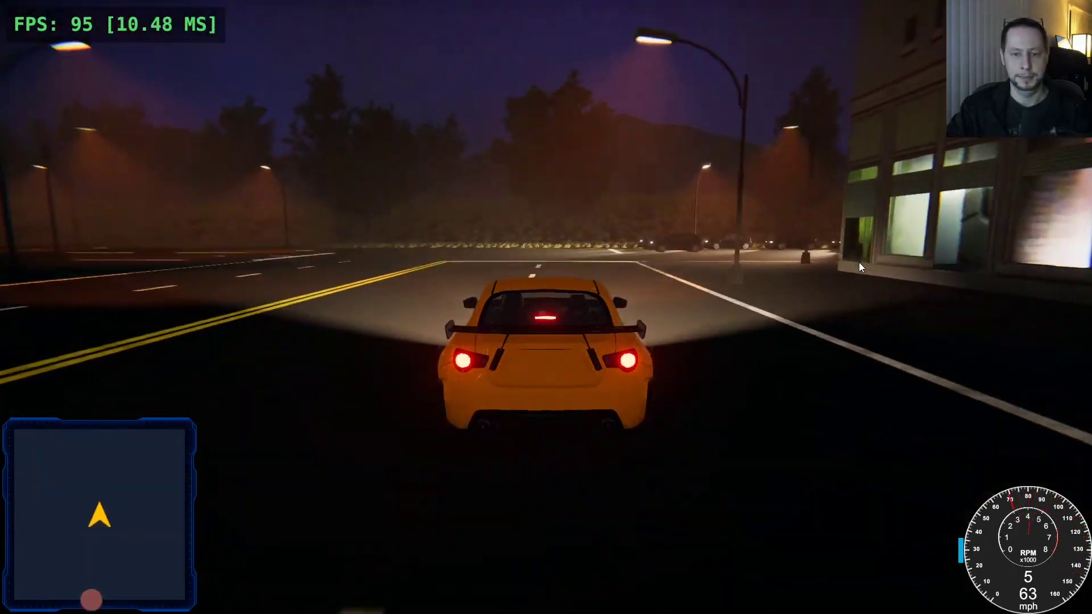
# Drive along the road lined with buildings and oncoming traffic, and brake for the cars crossing at the intersection
pyautogui.press('w')
pyautogui.press('d')
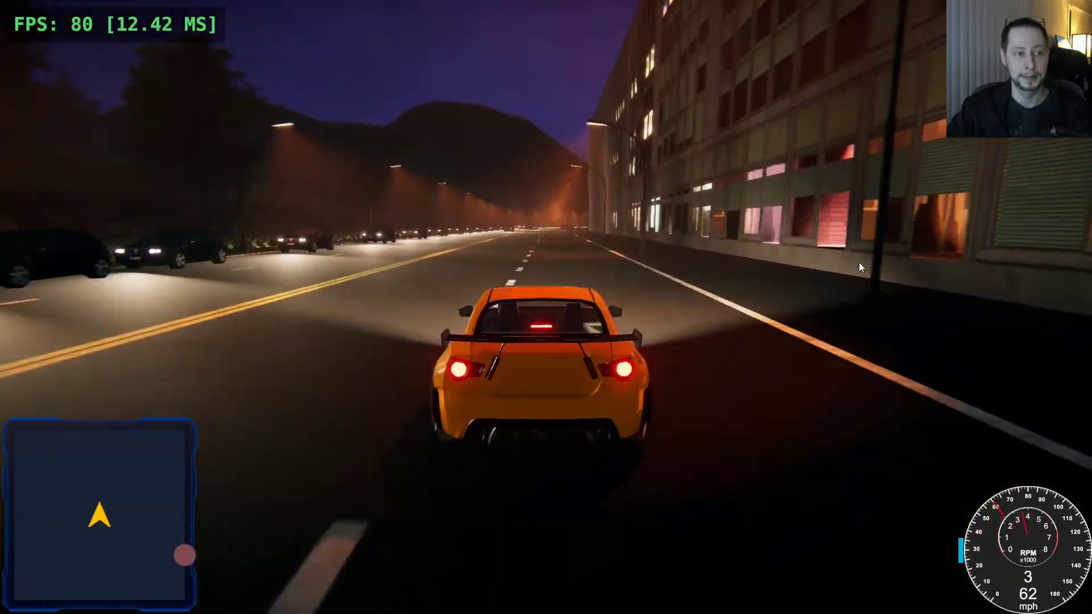
pyautogui.press('w')
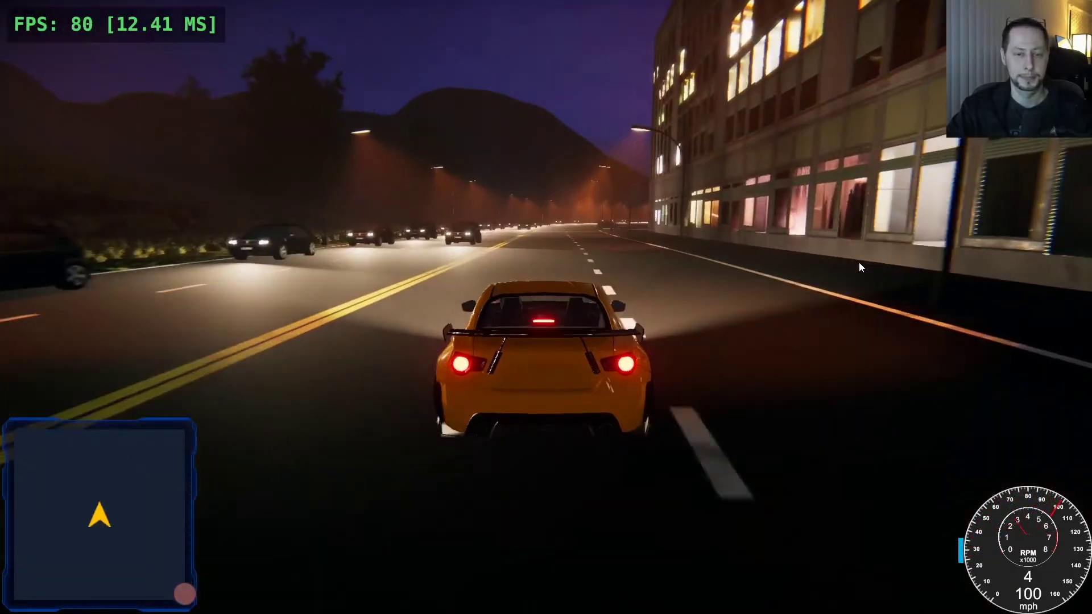
pyautogui.press('w')
pyautogui.press('s')
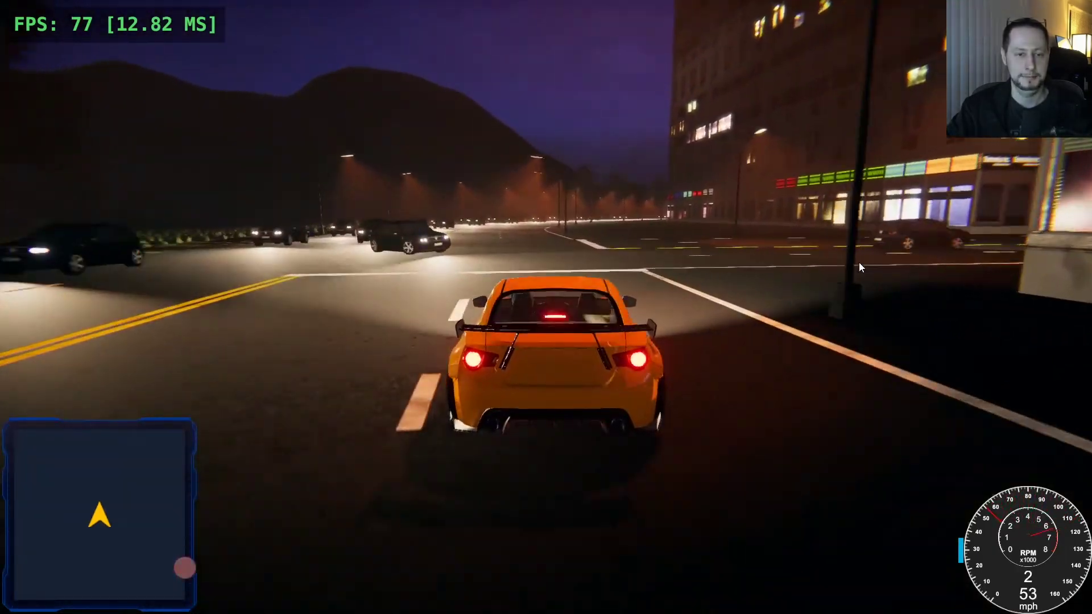
pyautogui.press('w')
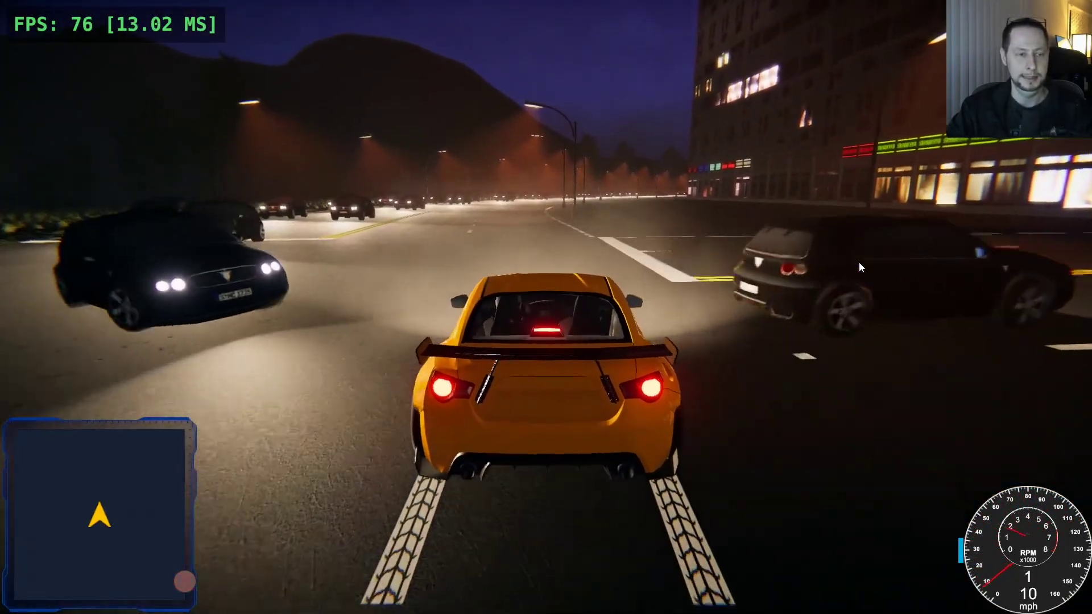
# Drive past the crossing cars at the intersection and along the curving road beside the oncoming traffic, then slow for a turn
pyautogui.press('w')
pyautogui.press('a')
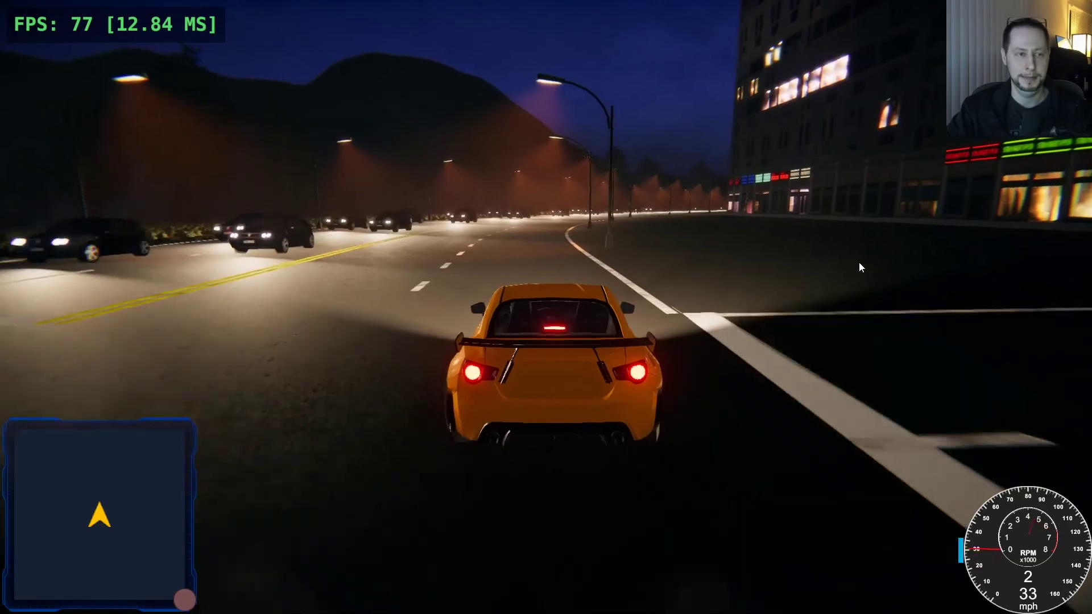
pyautogui.press('w')
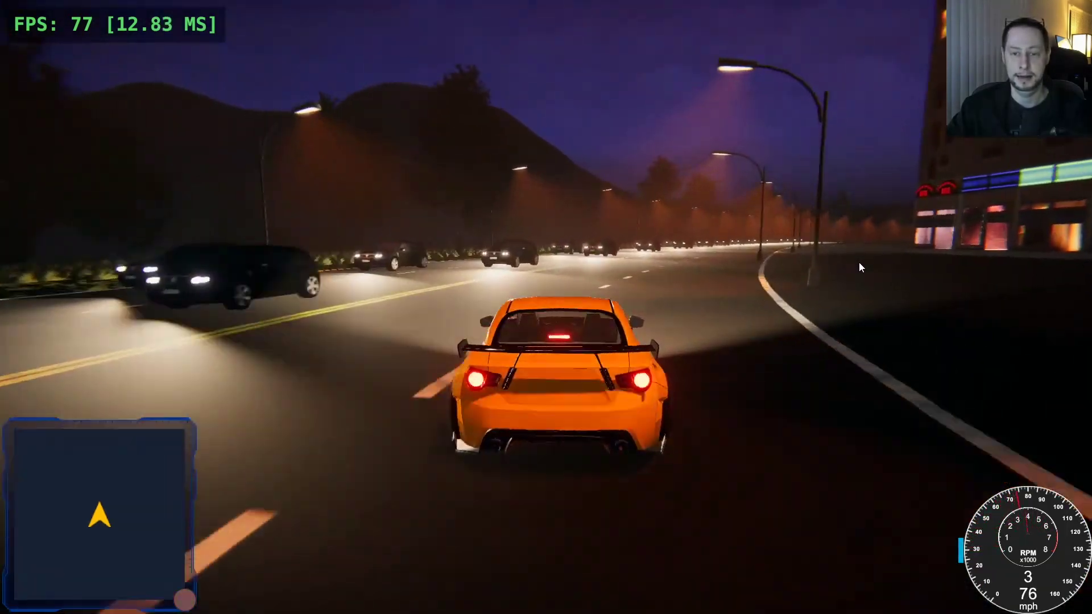
pyautogui.press('s')
pyautogui.press('d')
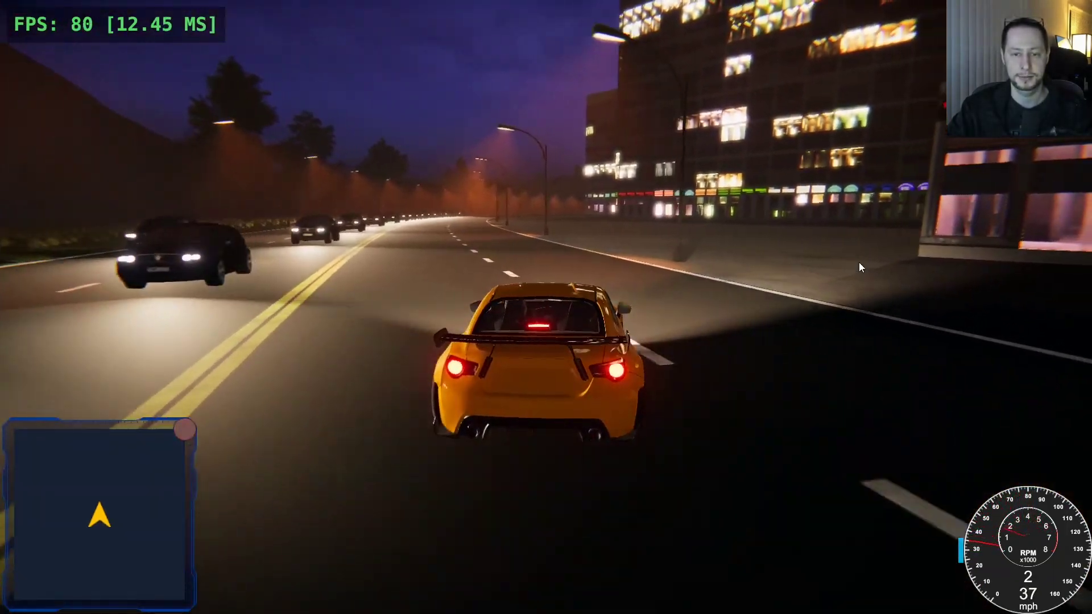
# Cut across the paved area beside the lit storefronts and turn back onto the road in the opposite direction
pyautogui.press('w')
pyautogui.press('d')
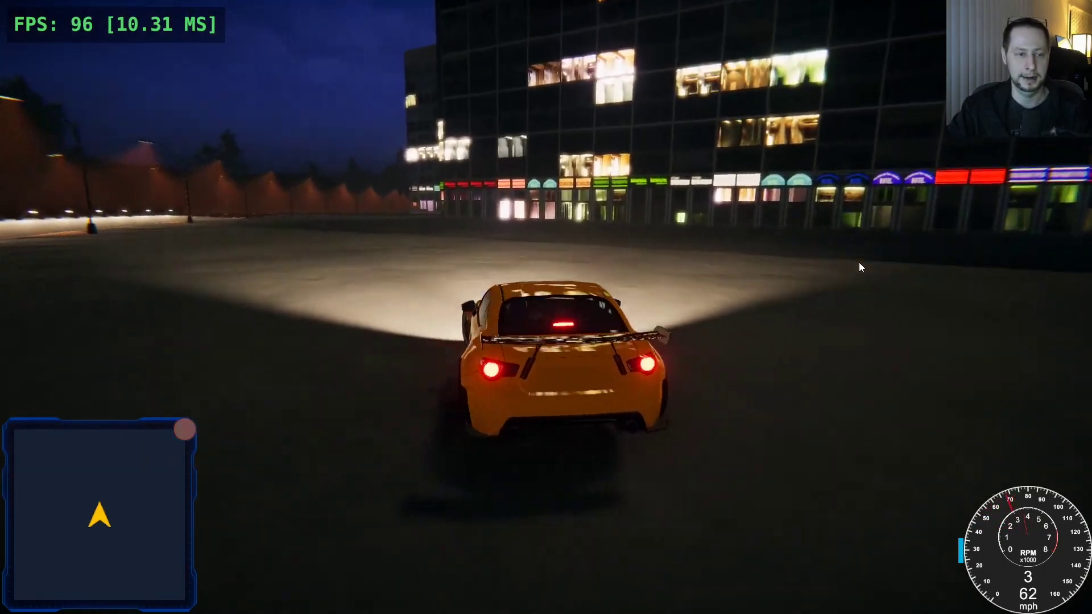
pyautogui.press('a')
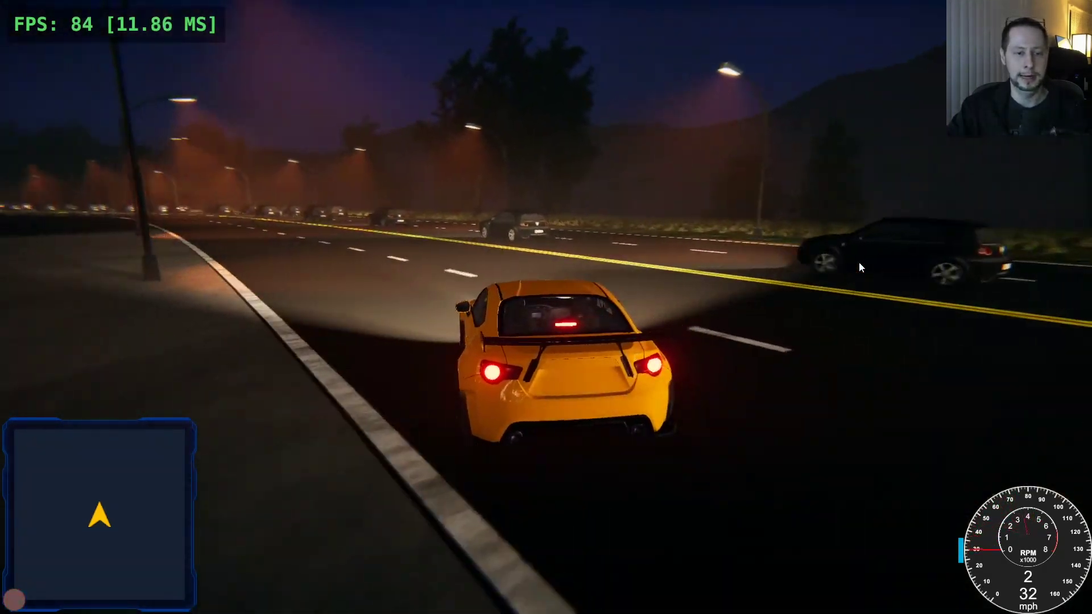
# Drive back along the road toward the city buildings and brake for the cars crossing at the intersection
pyautogui.press('w')
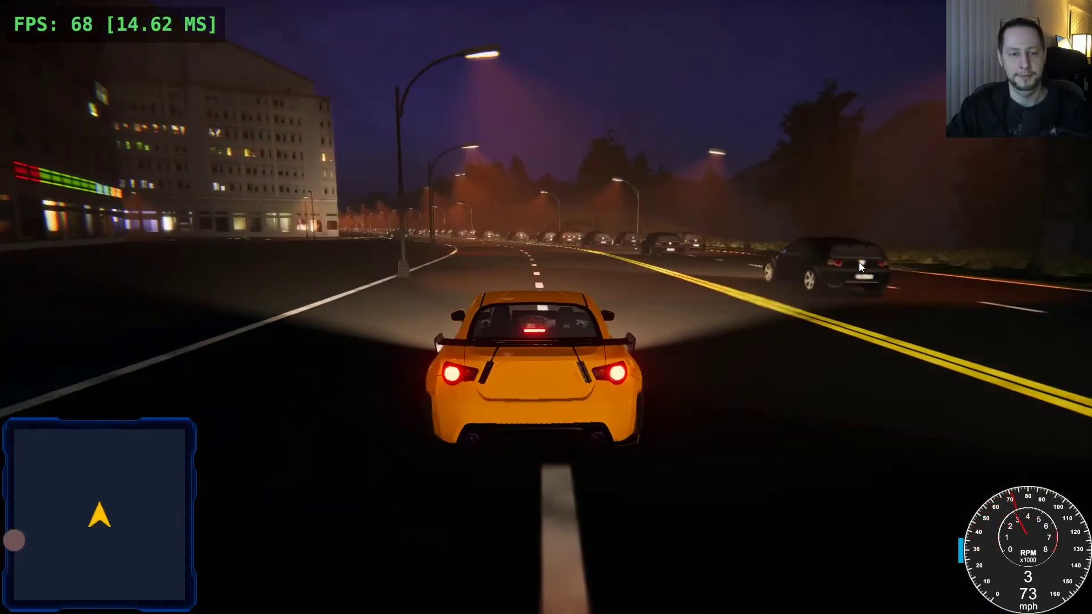
pyautogui.press('w')
pyautogui.press('s')
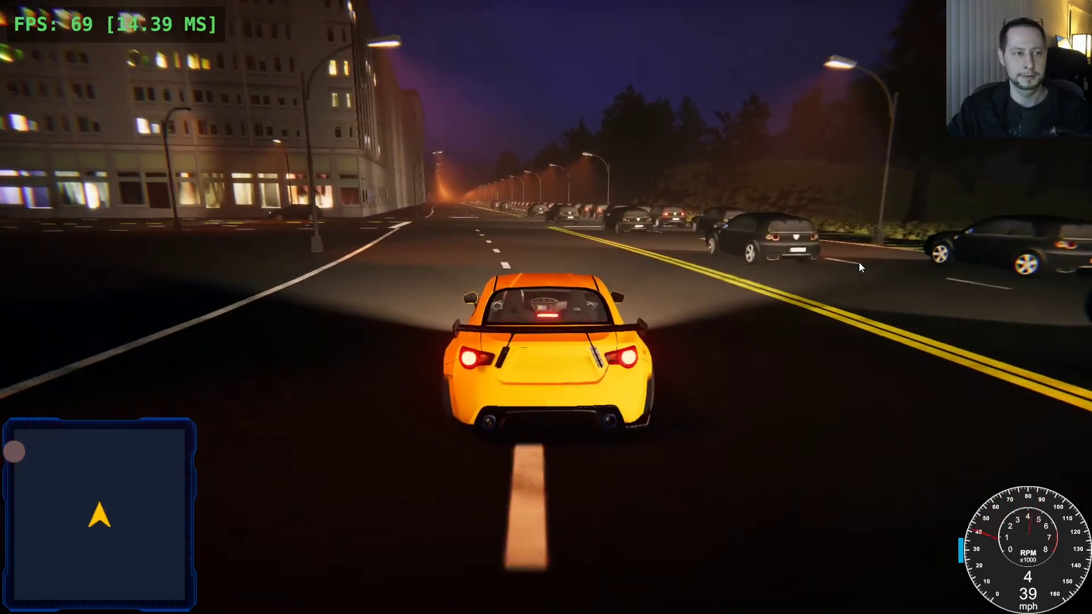
pyautogui.press('w')
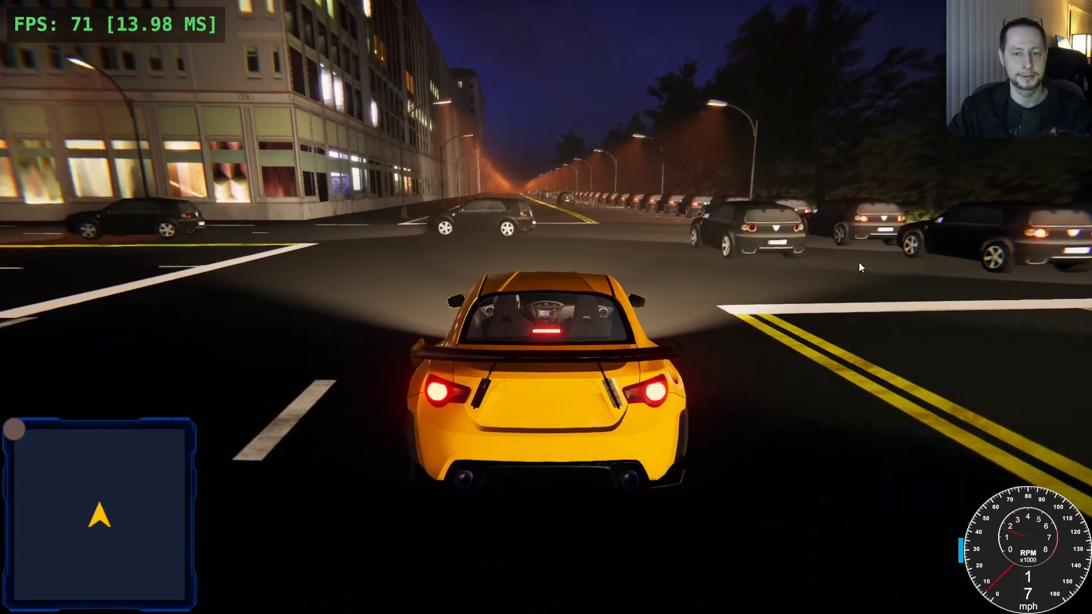
# Cross the intersection, speed down the building-lined street past the long line of cars, and brake at the next junction
pyautogui.press('w')
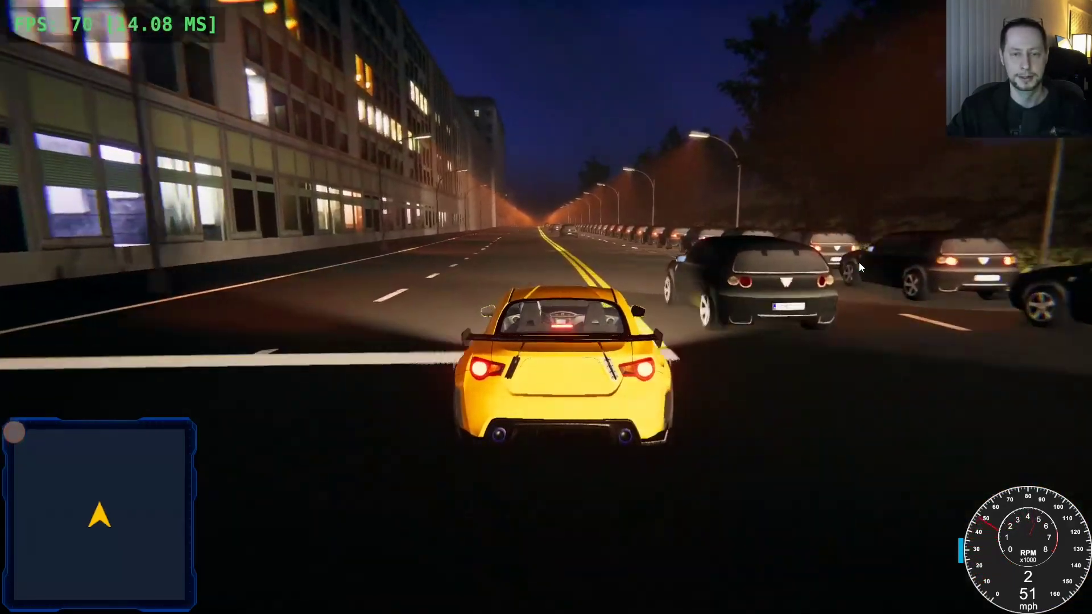
pyautogui.press('w')
pyautogui.press('a')
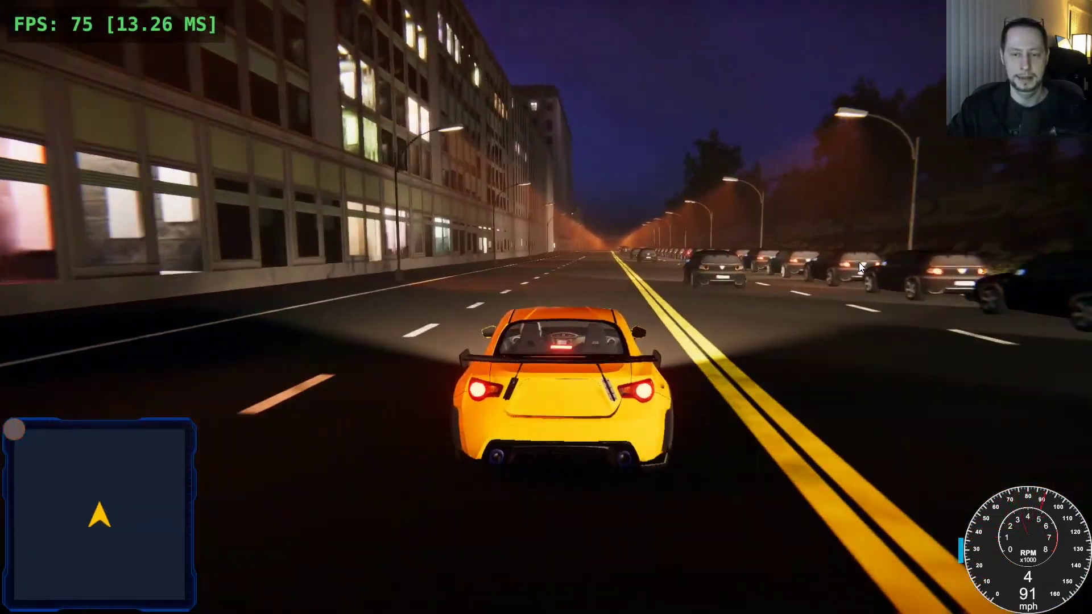
pyautogui.press('w')
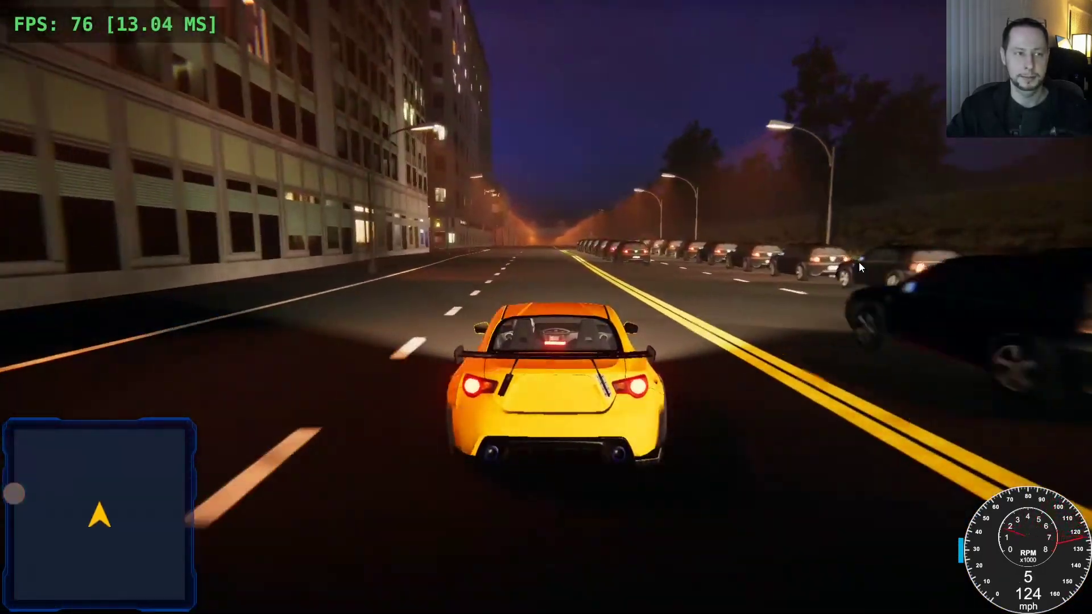
pyautogui.press('s')
pyautogui.press('d')
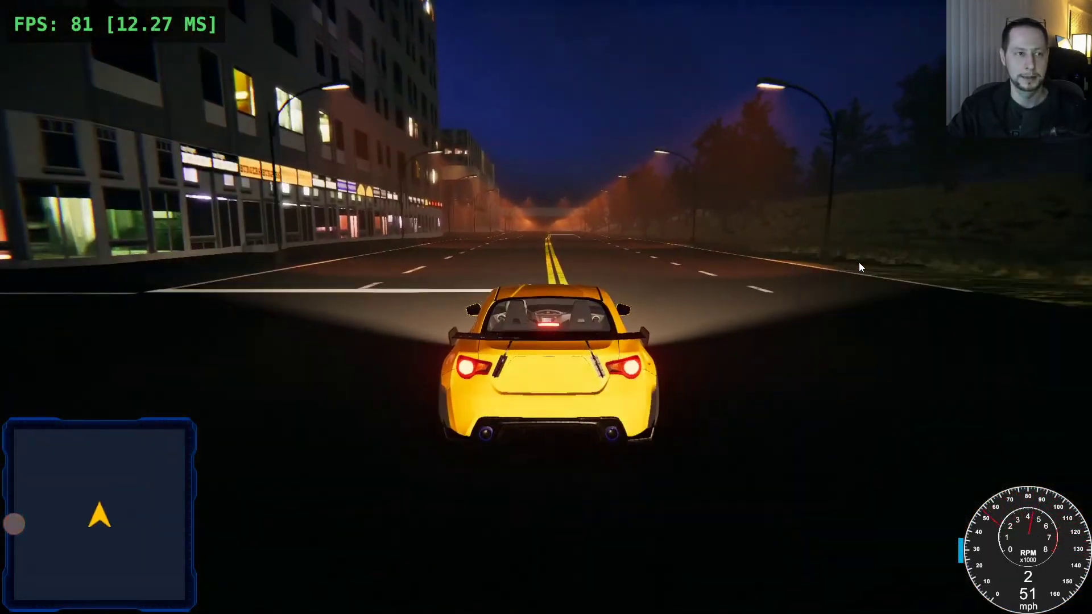
# Drive straight out of the city past the last buildings and onto the divided highway leading under the overpass
pyautogui.press('w')
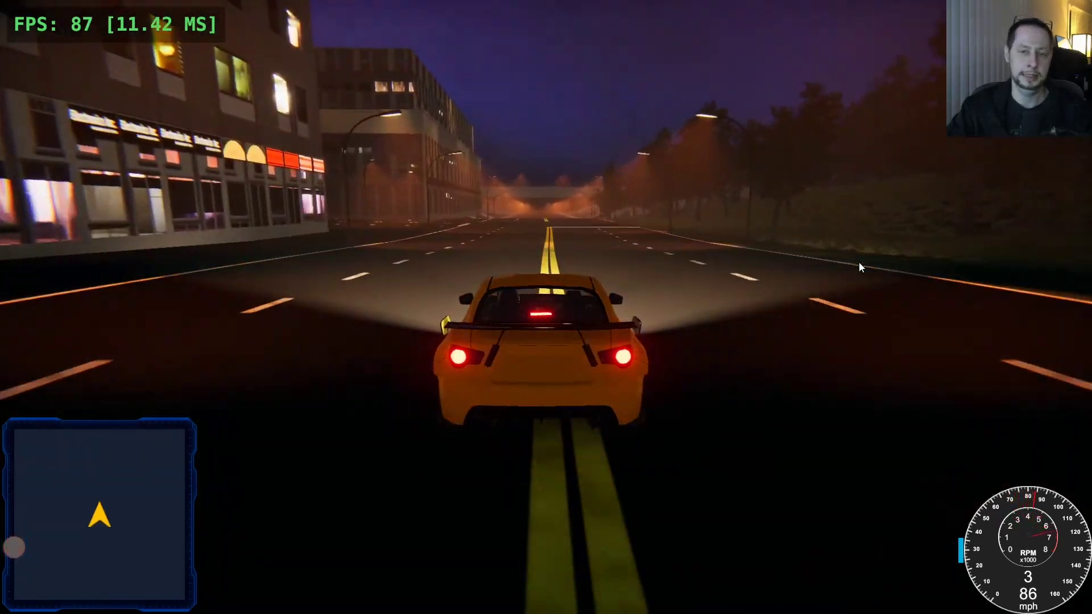
pyautogui.press('w')
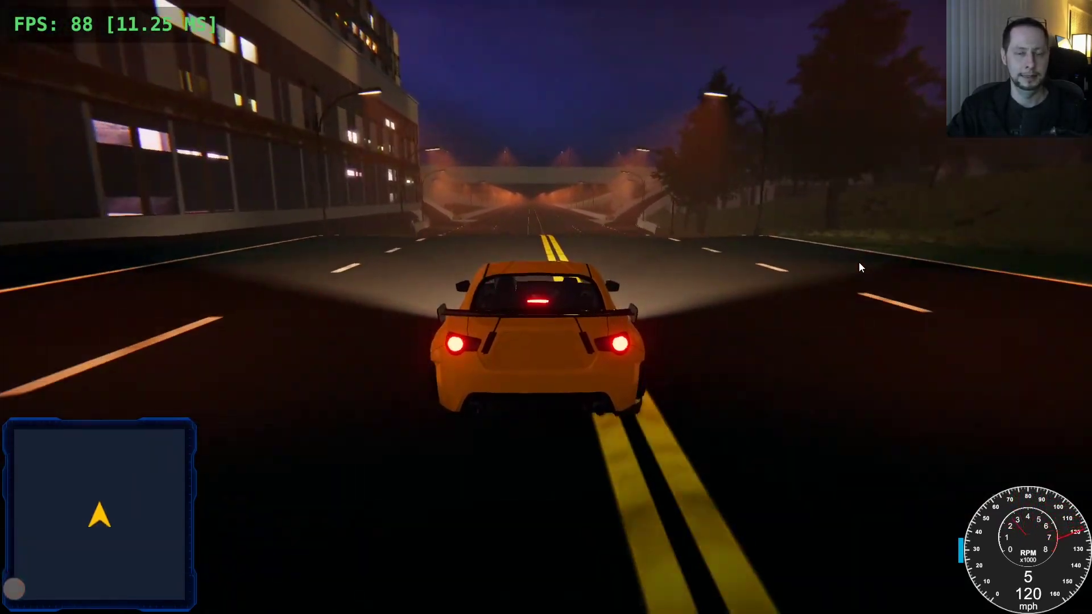
pyautogui.press('s')
pyautogui.press('a')
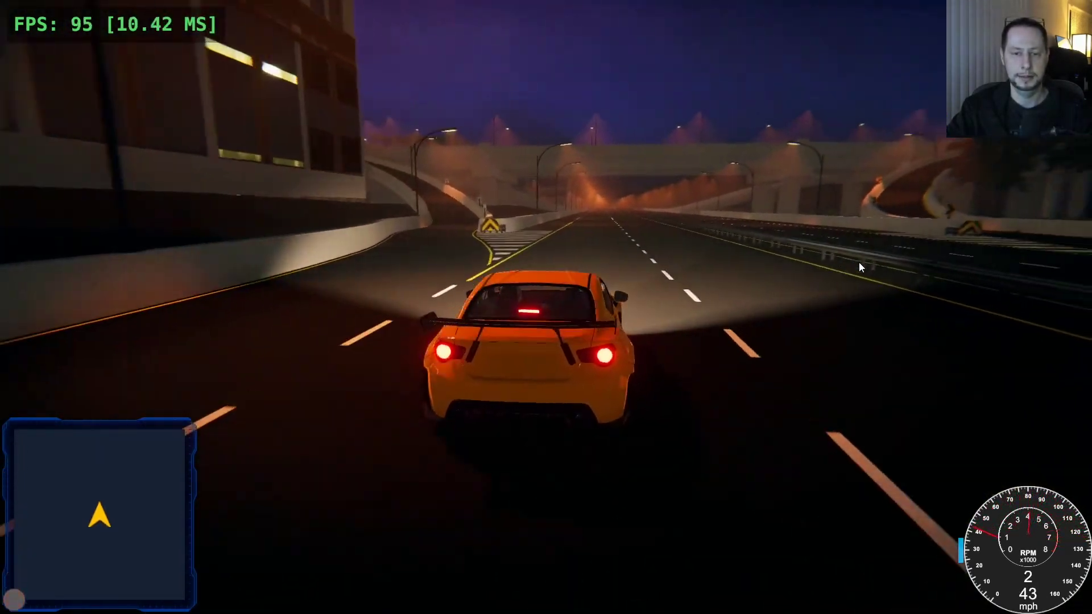
pyautogui.press('w')
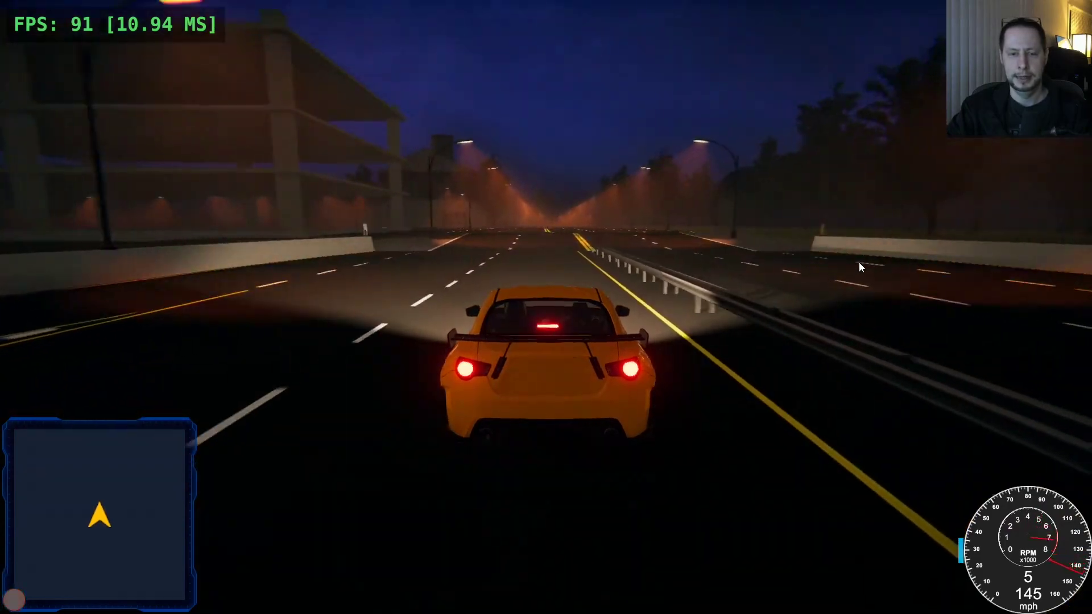
# Brake at the end of the highway guardrail, steer toward the tree-lined road, and accelerate through its junction
pyautogui.press('s')
pyautogui.press('d')
pyautogui.press('w')
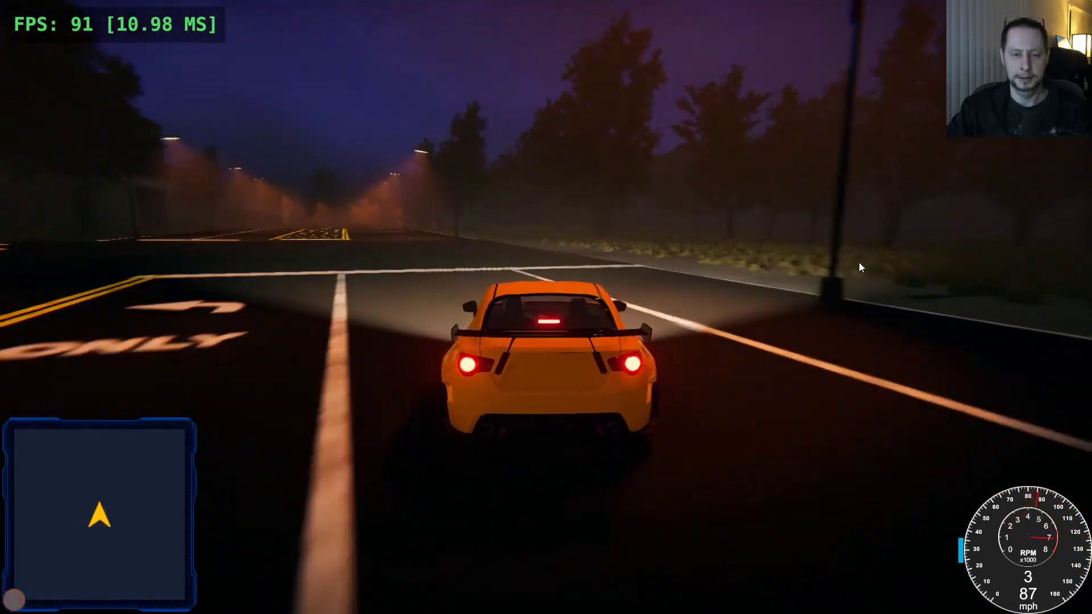
pyautogui.press('w')
pyautogui.press('d')
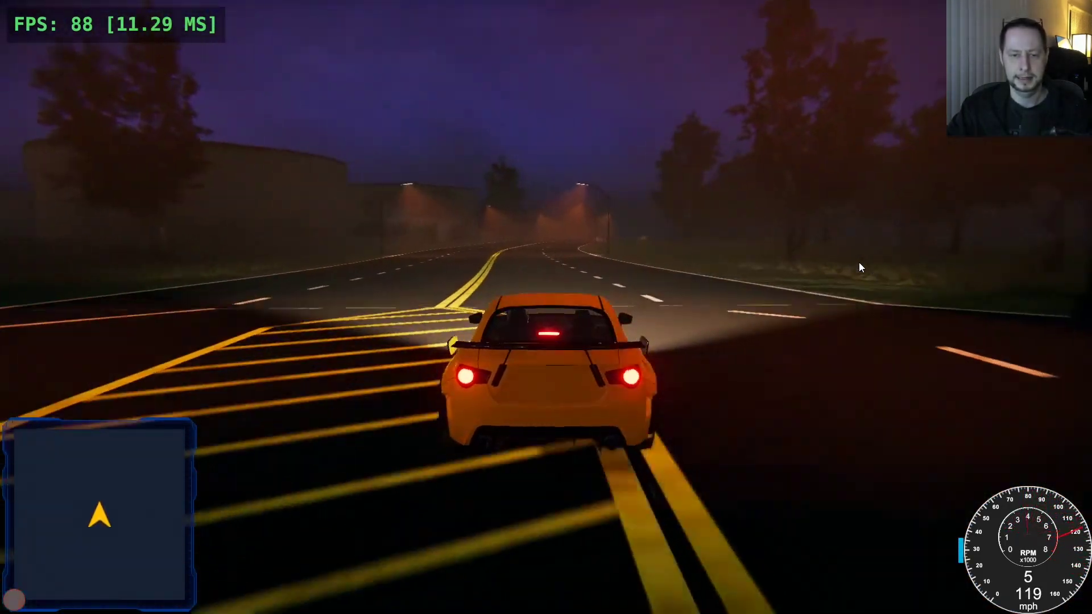
# Follow the dark curving road past the hills and trees, steering through the bends and braking beside the water
pyautogui.press('w')
pyautogui.press('a')
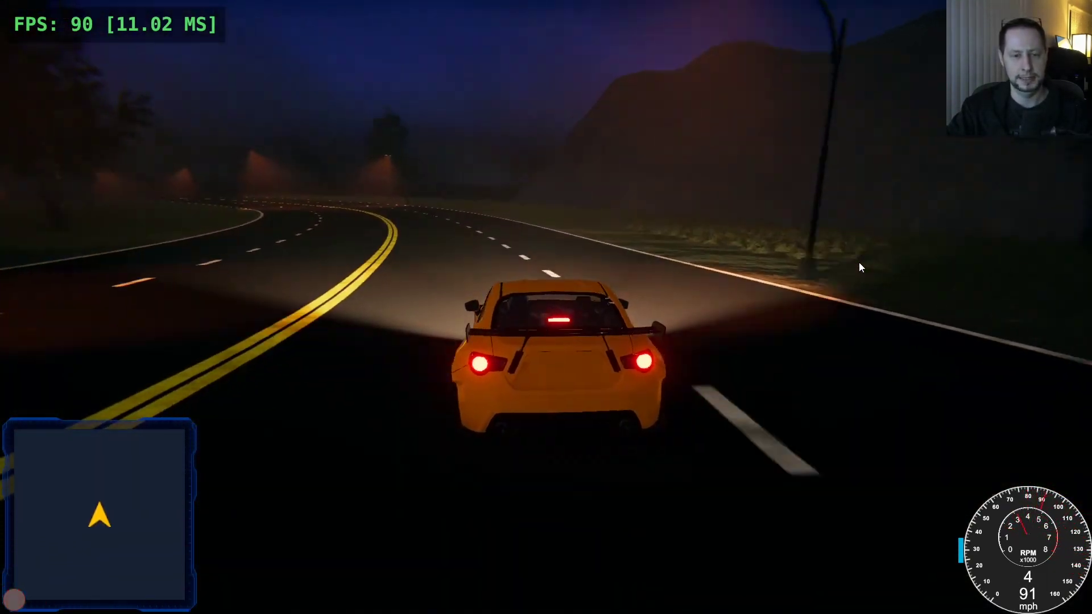
pyautogui.press('w')
pyautogui.press('a')
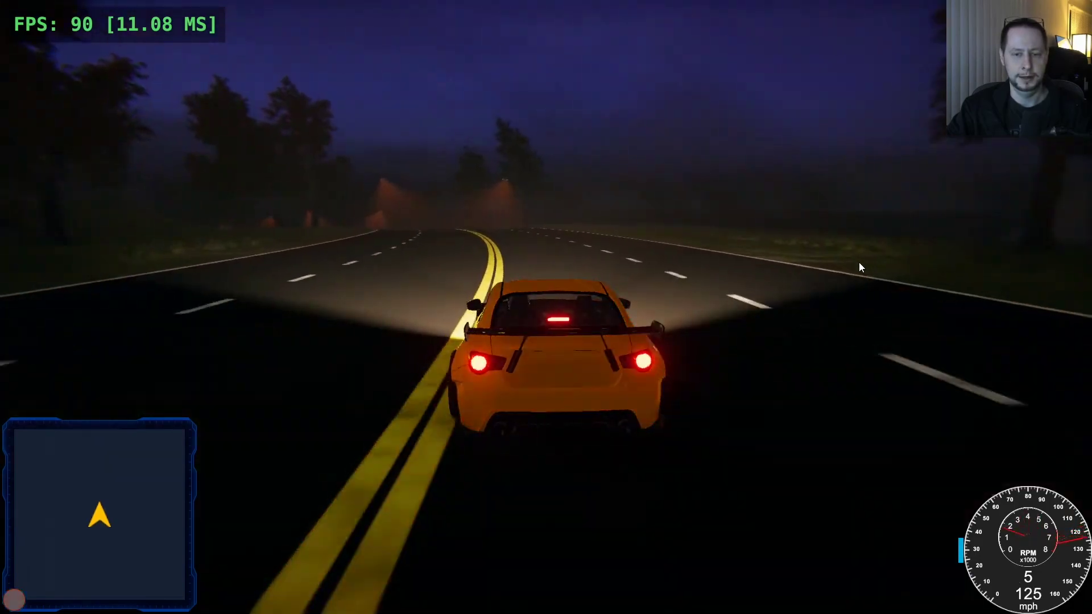
pyautogui.press('w')
pyautogui.press('d')
pyautogui.press('a')
pyautogui.press('s')
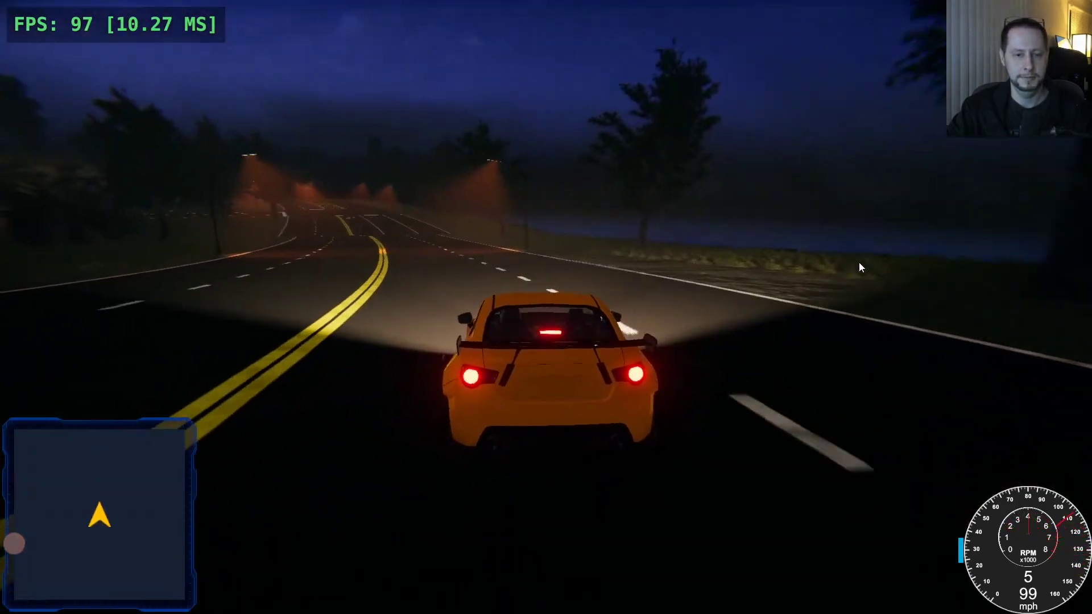
# Drive through the tree-lined junction with the marked turn lanes and continue along the grassy roadside
pyautogui.press('w')
pyautogui.press('a')
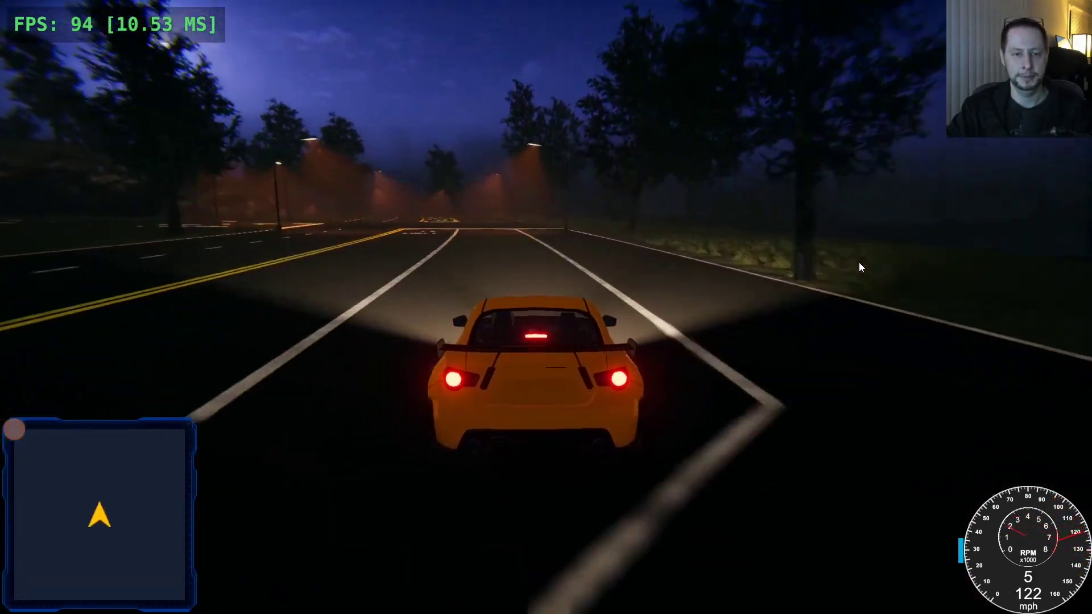
pyautogui.press('s')
pyautogui.press('d')
pyautogui.press('w')
pyautogui.press('a')
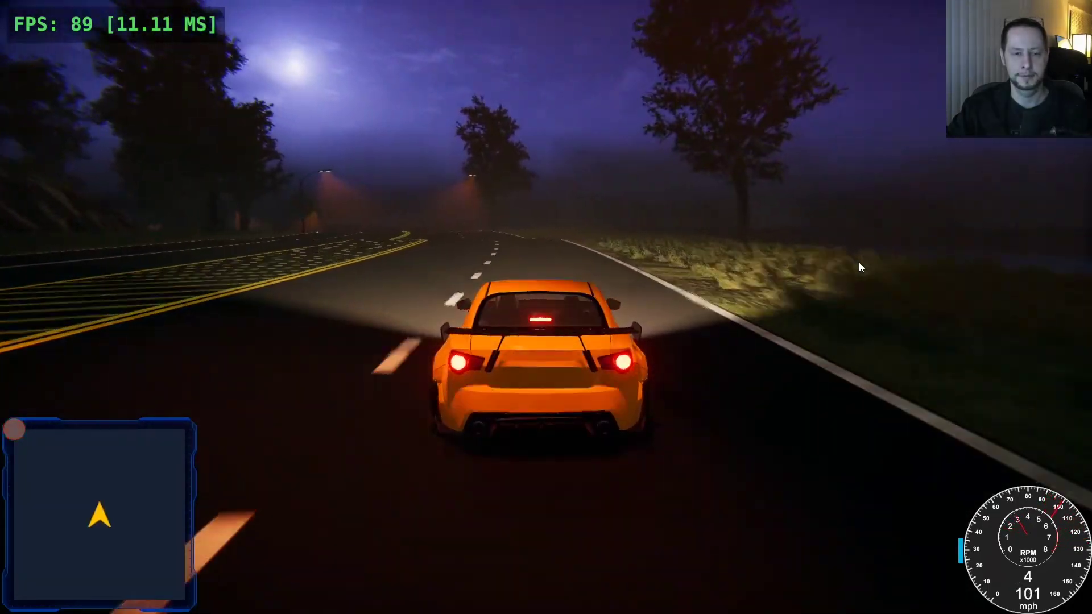
# Take the moonlit bends along the waterfront toward the lit apartment buildings, braking before the curve
pyautogui.press('w')
pyautogui.press('a')
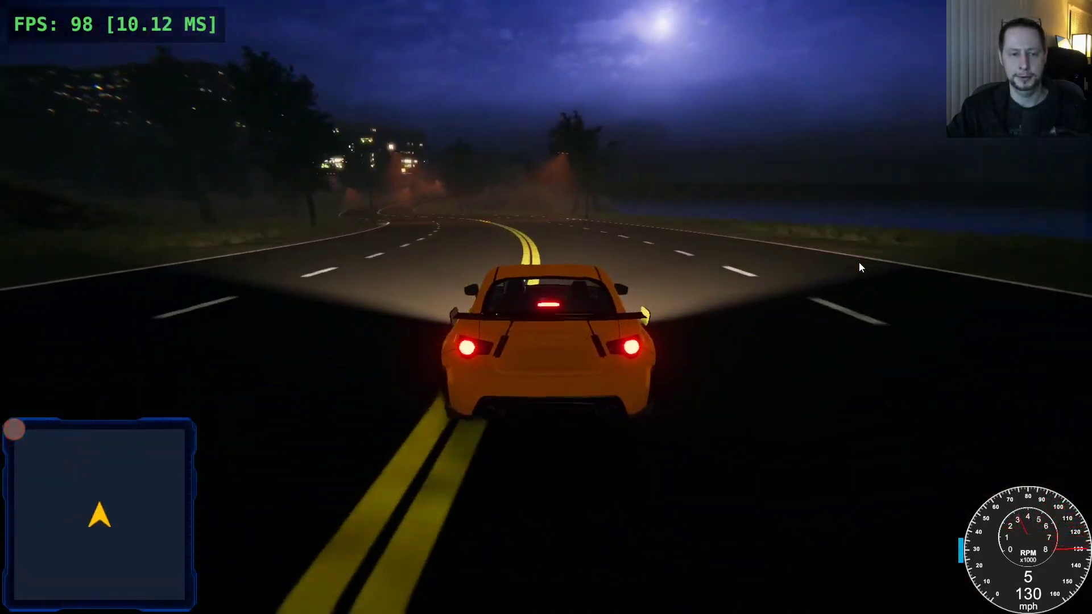
pyautogui.press('a')
pyautogui.press('s')
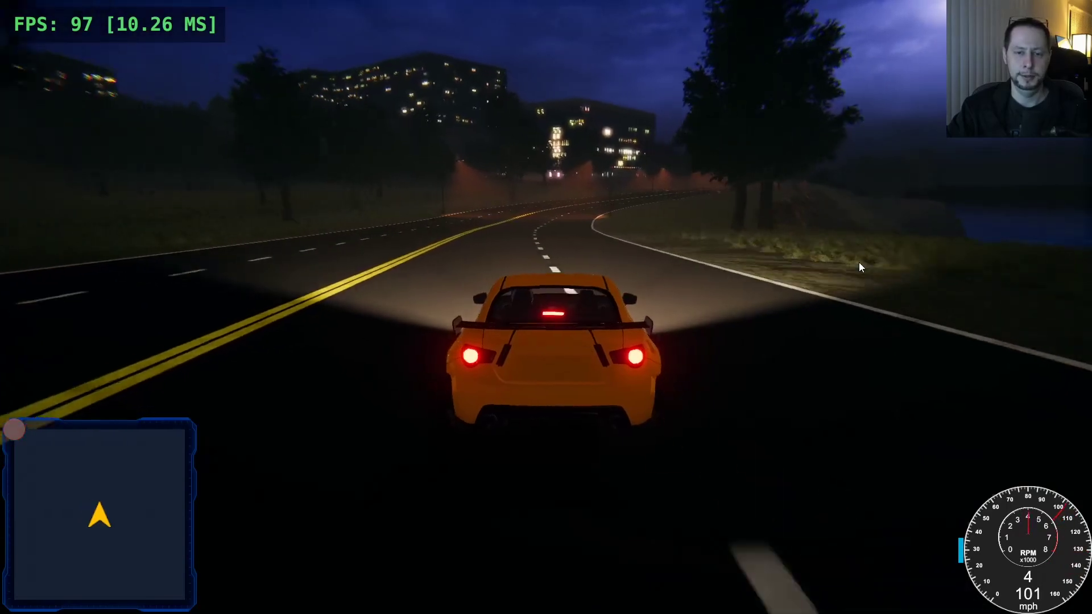
pyautogui.press('w')
pyautogui.press('d')
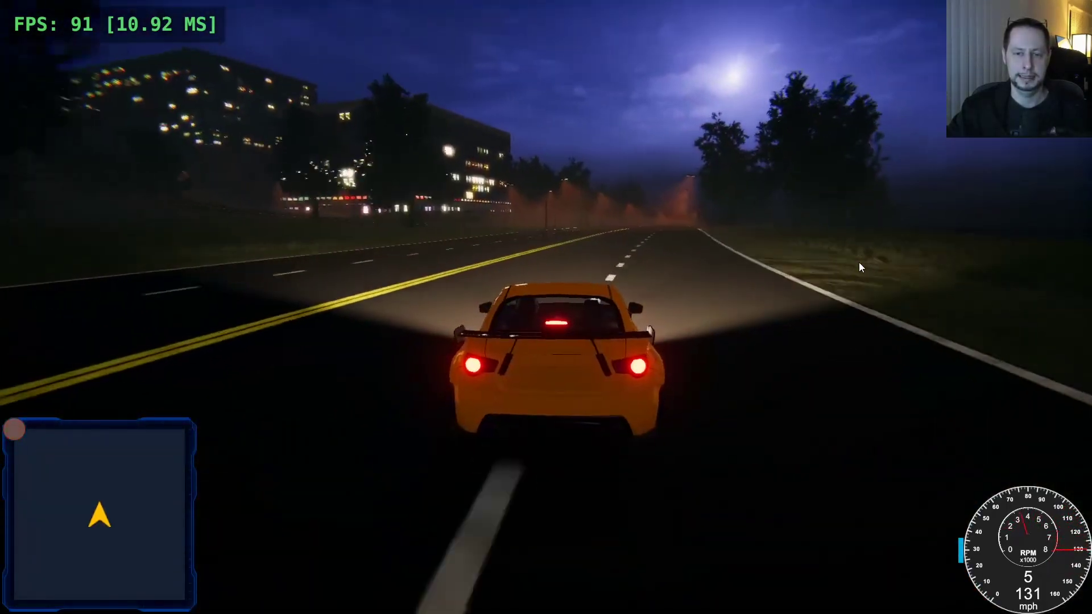
# Speed past the lit buildings along the shoreline road and brake through the sharp left bend
pyautogui.press('w')
pyautogui.press('d')
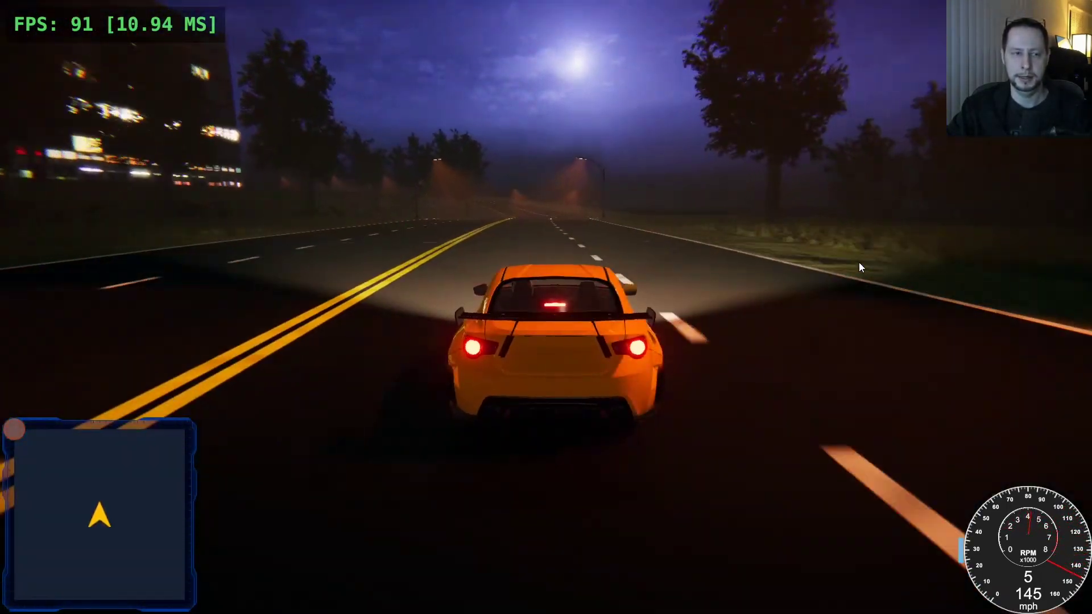
pyautogui.press('d')
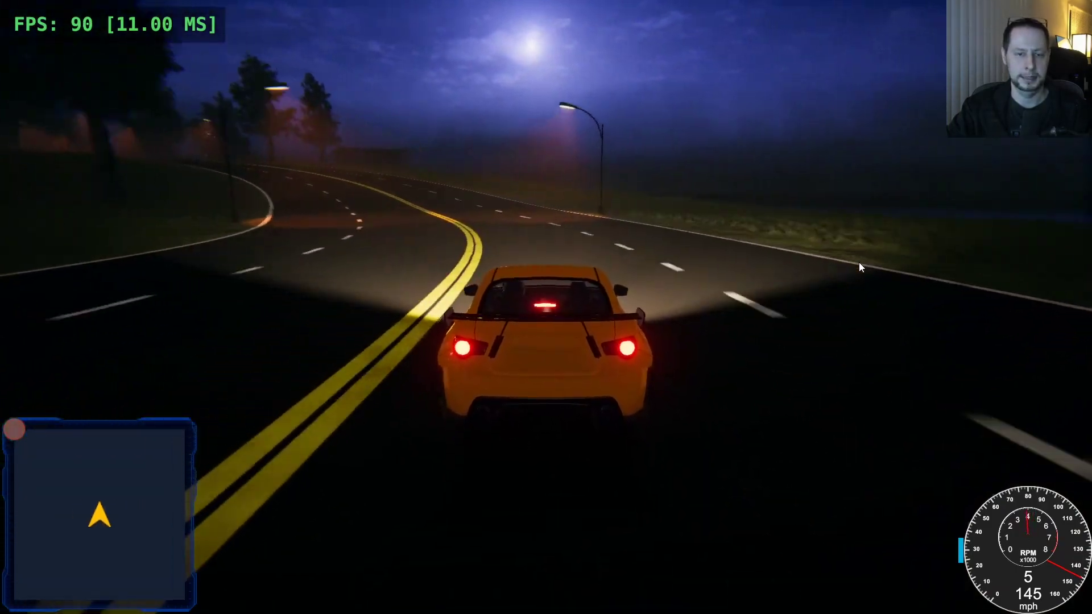
pyautogui.press('s')
pyautogui.press('a')
pyautogui.press('s')
pyautogui.press('a')
pyautogui.press('w')
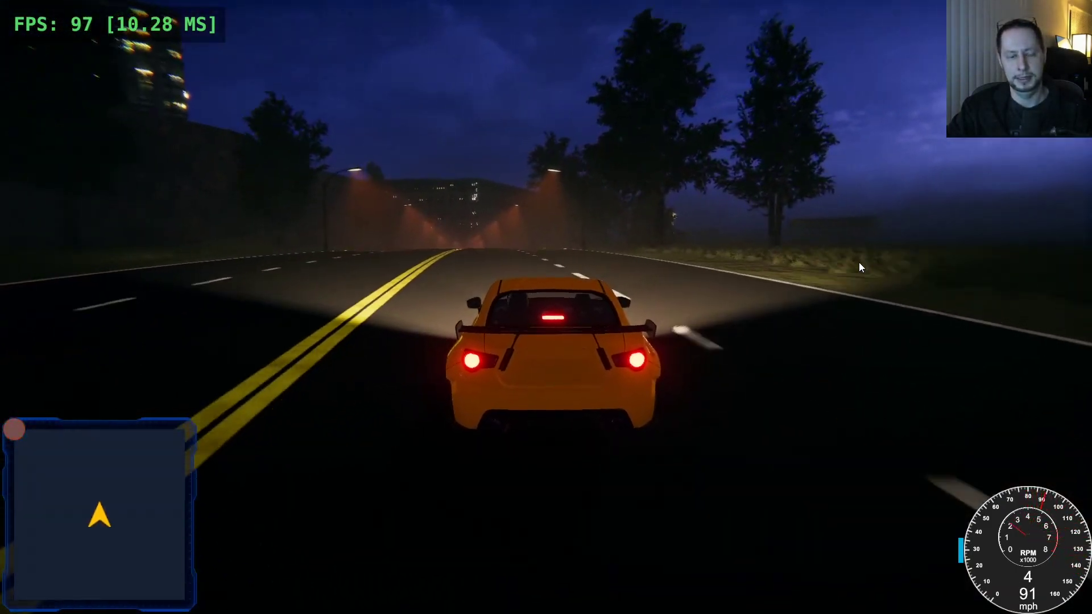
# Accelerate along the road toward the large lit building, following the bend to the right onto the grass verge
pyautogui.press('w')
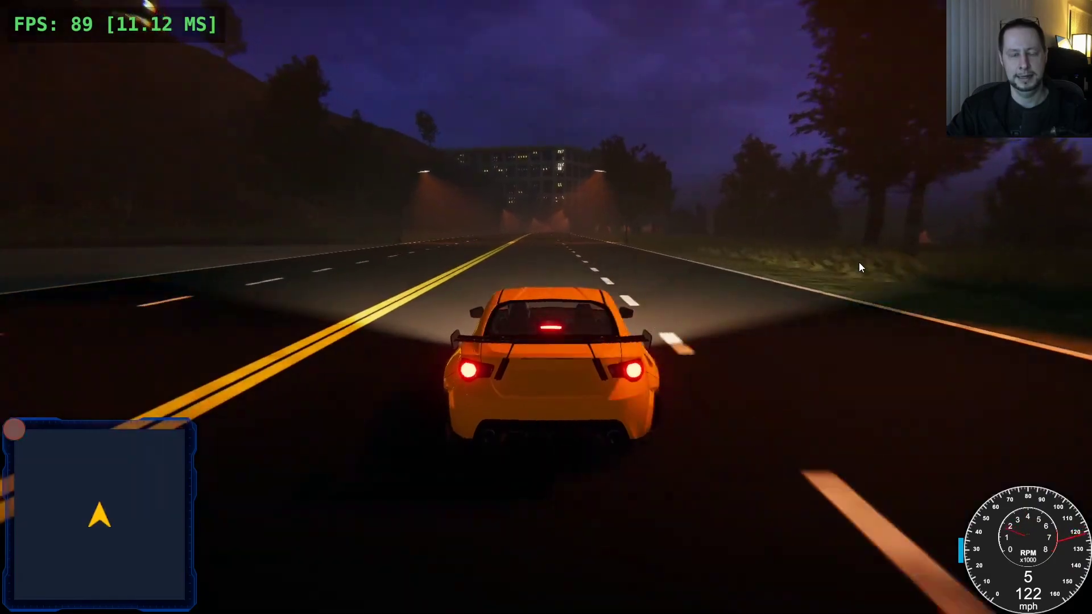
pyautogui.press('w')
pyautogui.press('d')
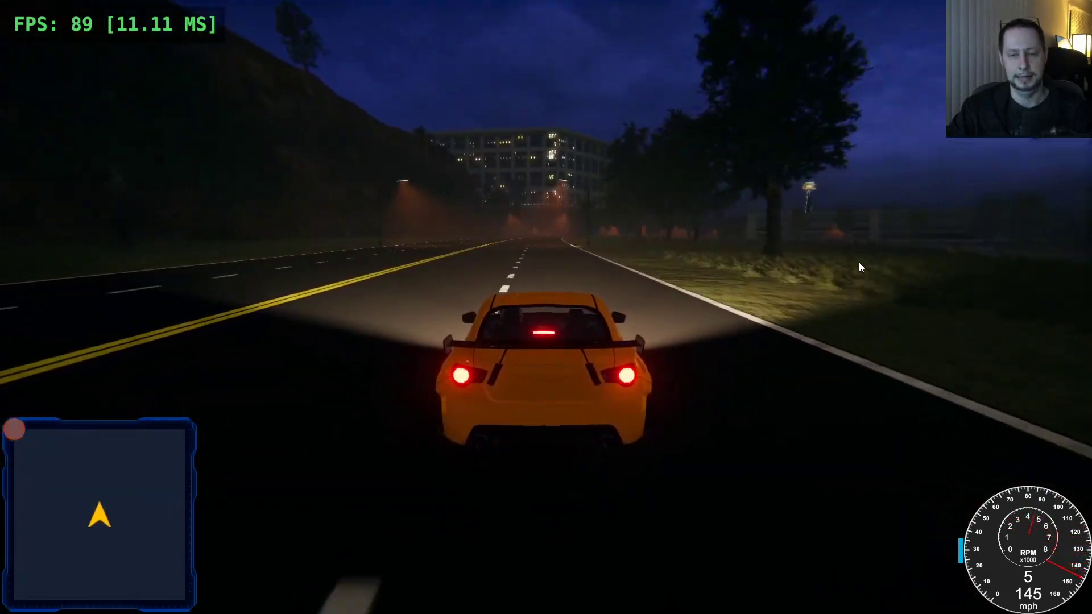
pyautogui.press('w')
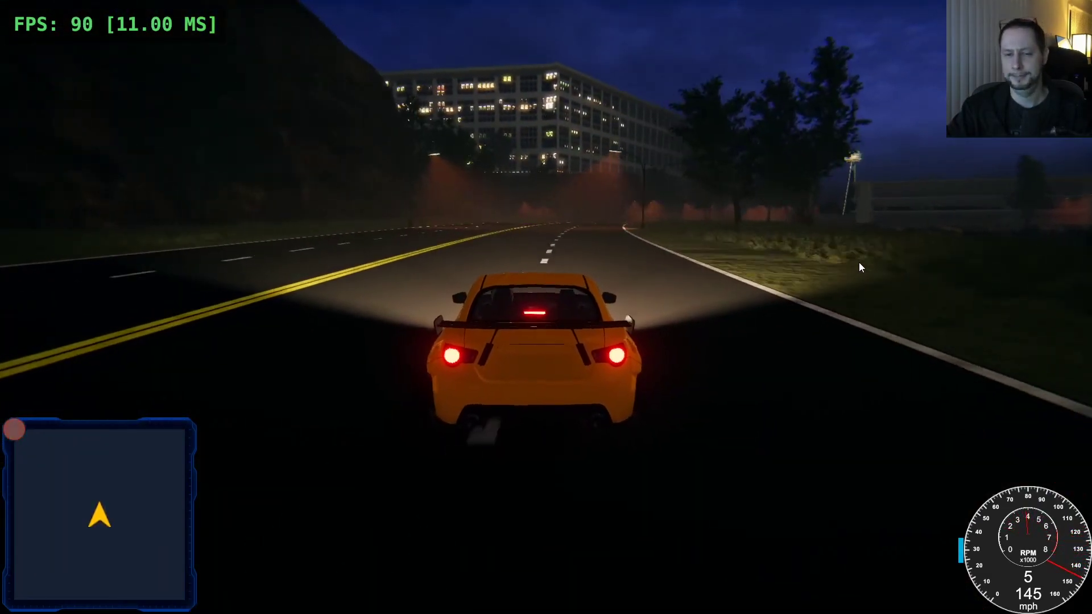
pyautogui.press('w')
pyautogui.press('d')
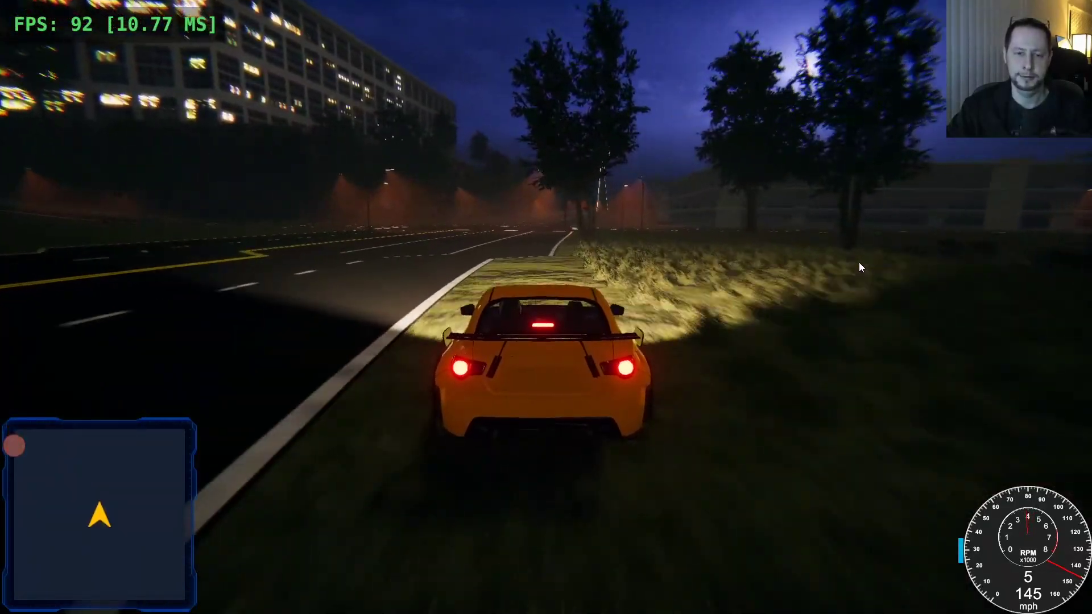
# Steer off the grass verge back onto the road and drive past the parking structure toward the illuminated tower
pyautogui.press('w')
pyautogui.press('a')
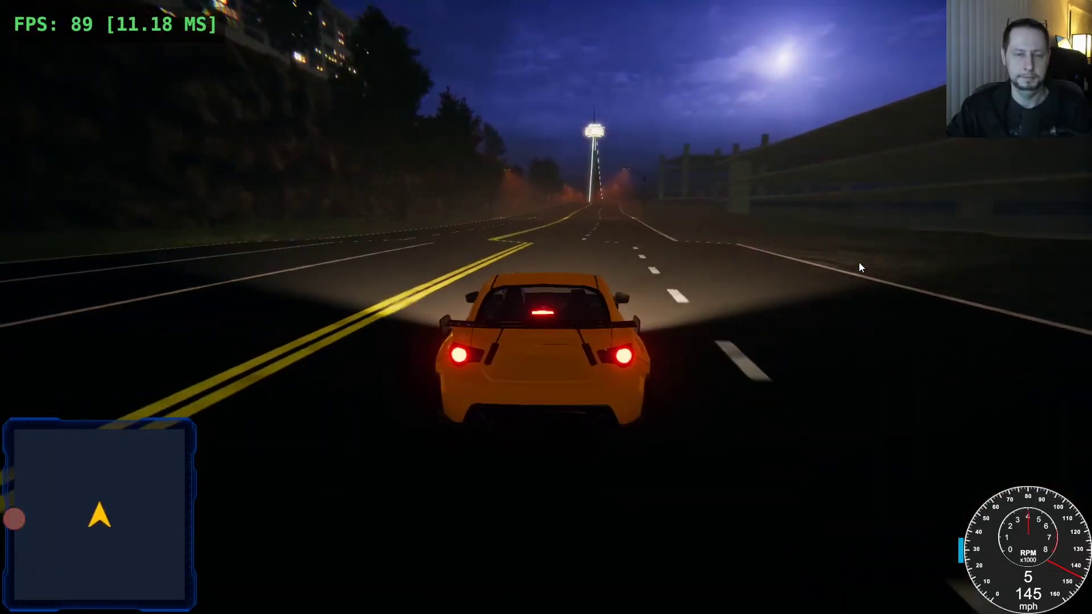
pyautogui.press('w')
pyautogui.press('d')
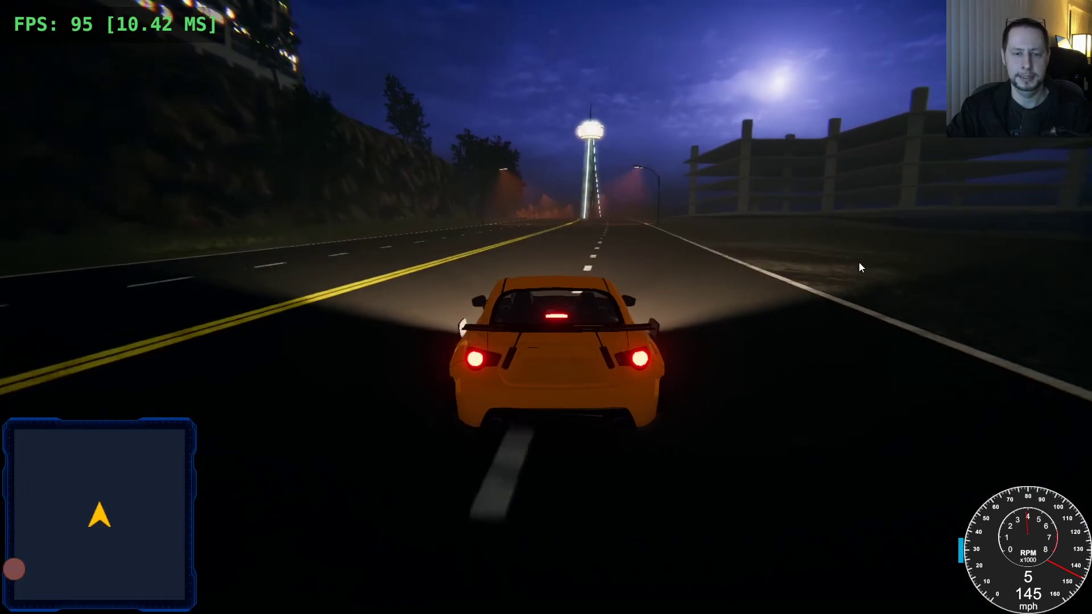
pyautogui.press('w')
pyautogui.press('a')
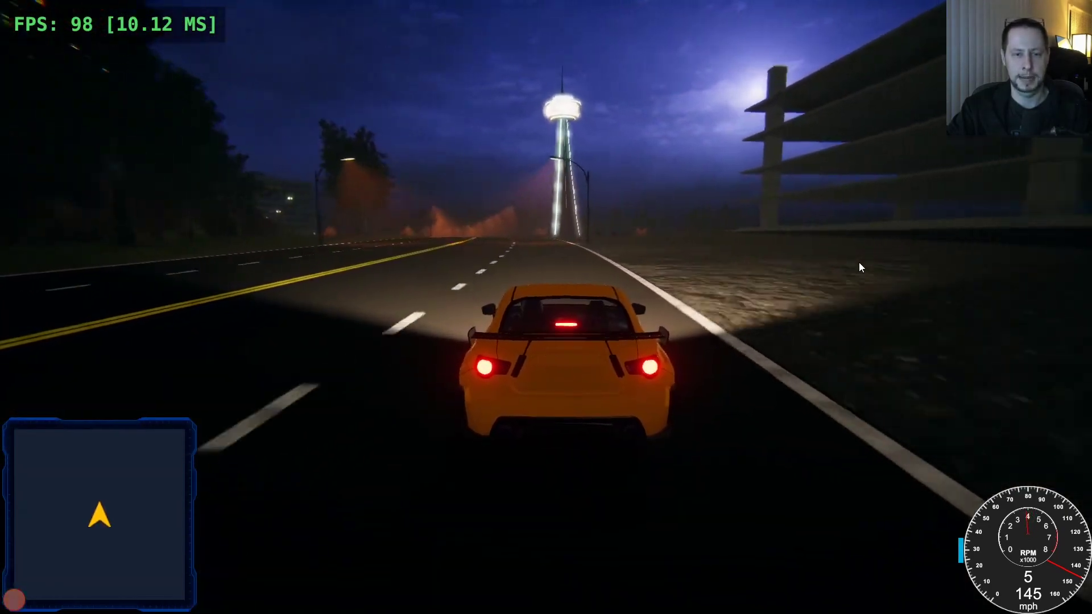
# Follow the bend left at full speed and pass the illuminated tower along the street-lit straight
pyautogui.press('w')
pyautogui.press('a')
pyautogui.press('w')
pyautogui.press('a')
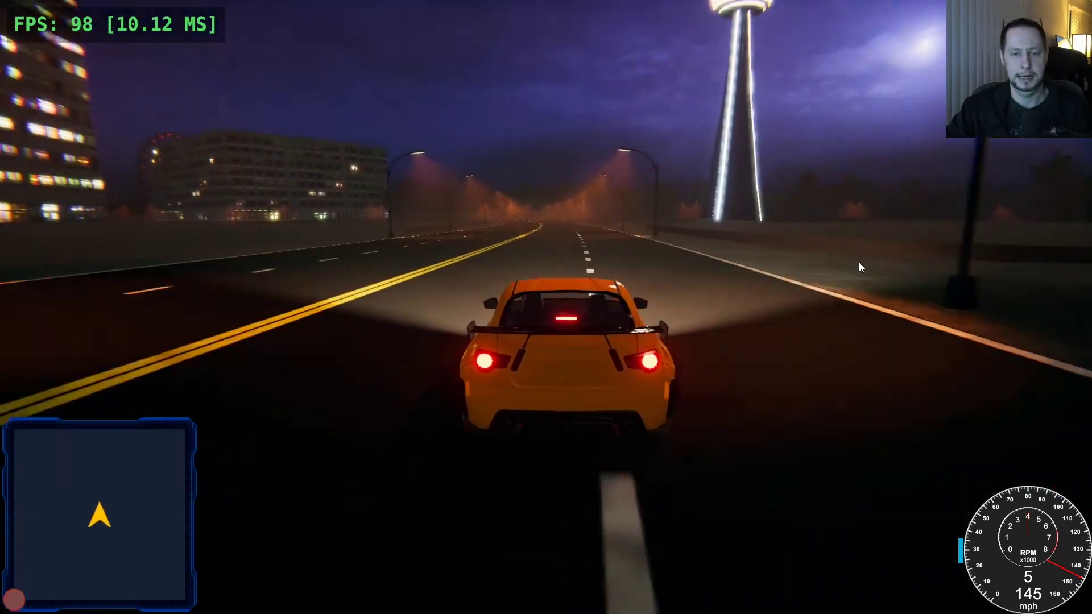
pyautogui.press('w')
pyautogui.press('d')
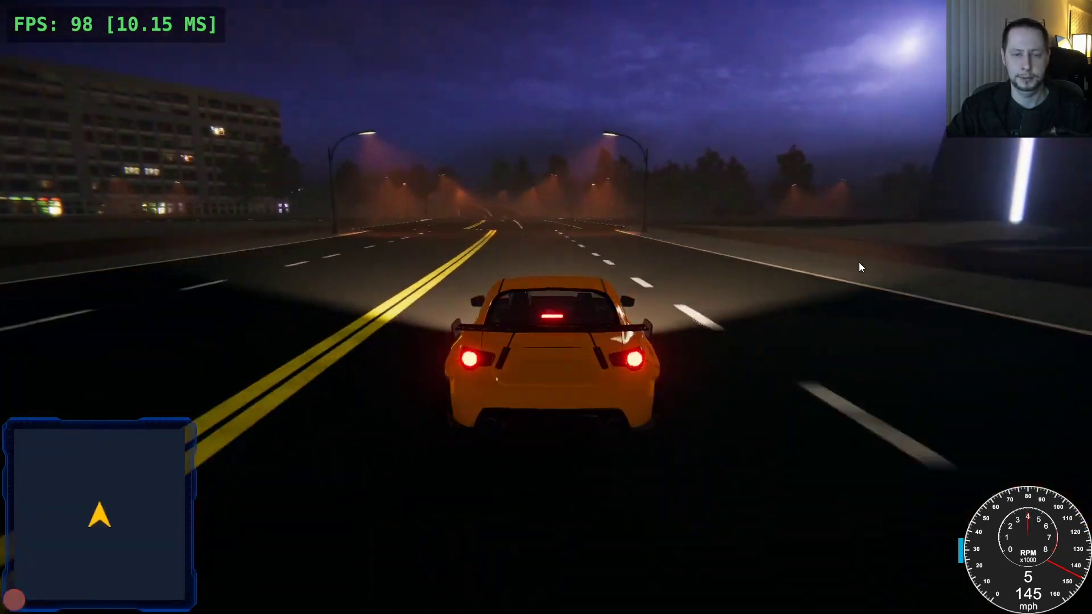
# Continue through the junction with the marked turn lane and along the tree-lined road past the Ferris wheel
pyautogui.press('a')
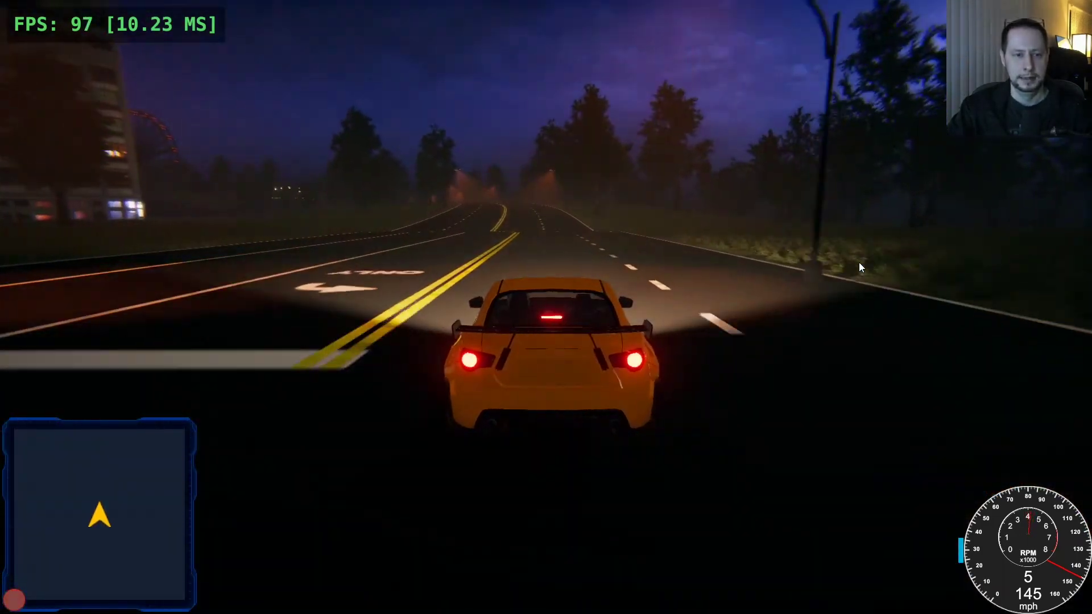
pyautogui.press('w')
pyautogui.press('w')
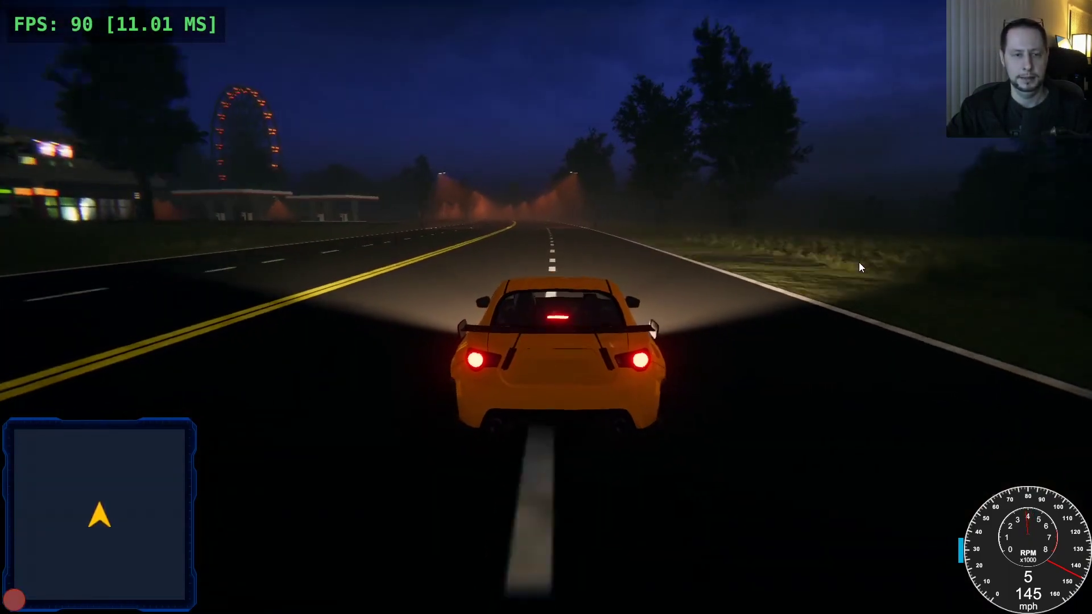
pyautogui.press('w')
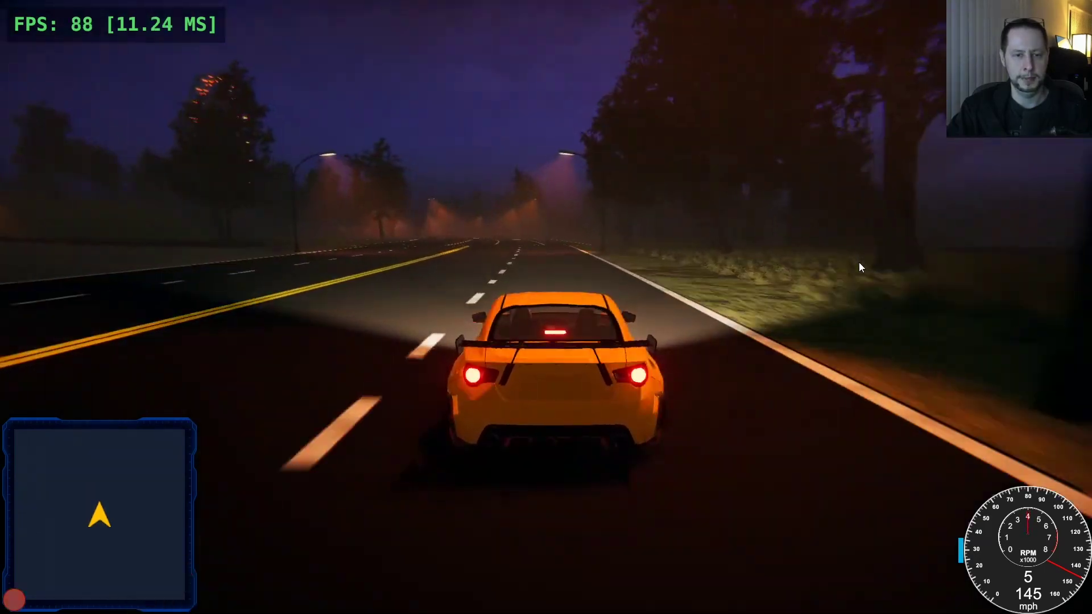
# Brake beside the striped median, swing the car around with the handbrake, and stop at the junction's white line
pyautogui.press('a')
pyautogui.press('s')
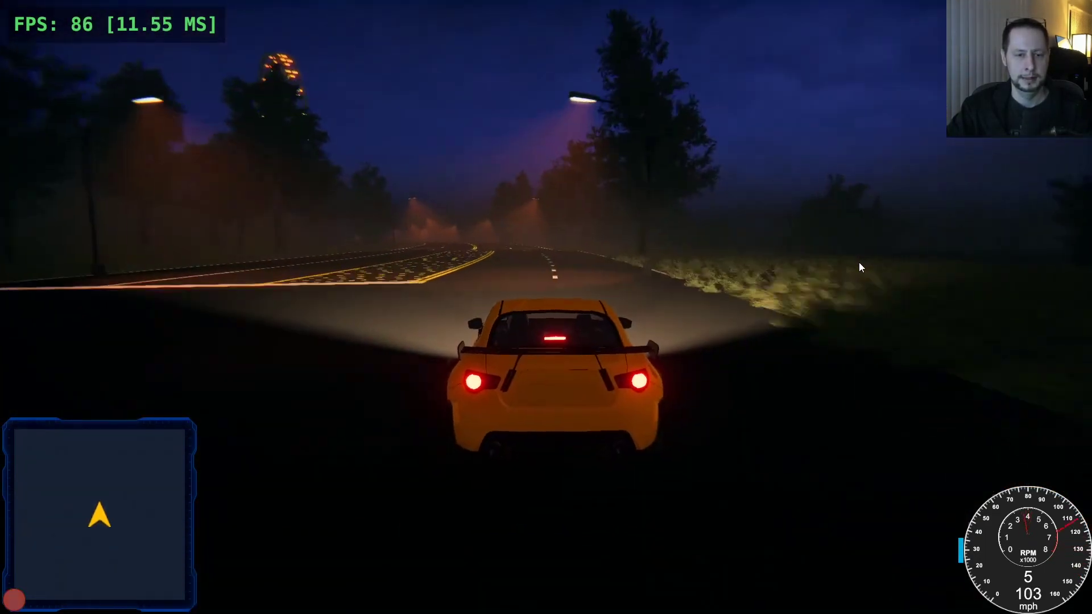
pyautogui.press('w')
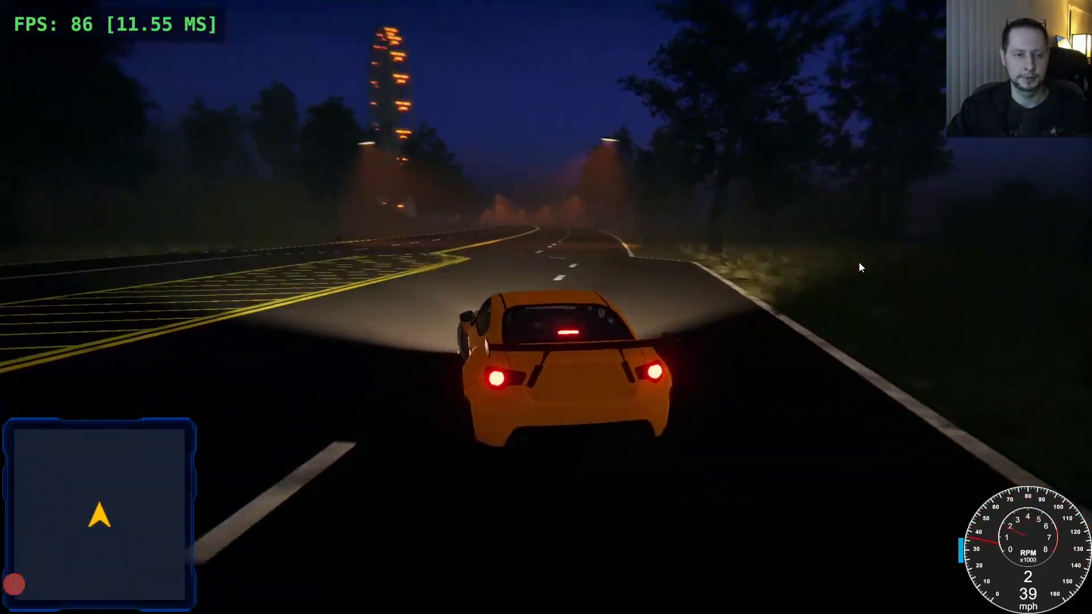
pyautogui.press('a')
pyautogui.press('space')
pyautogui.press('a')
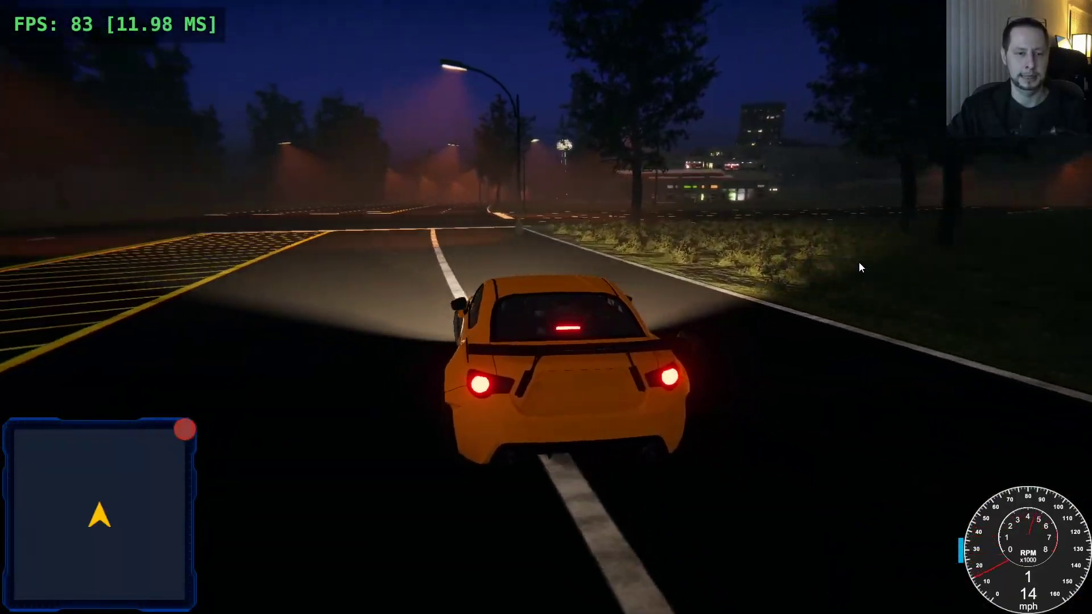
pyautogui.press('w')
pyautogui.press('s')
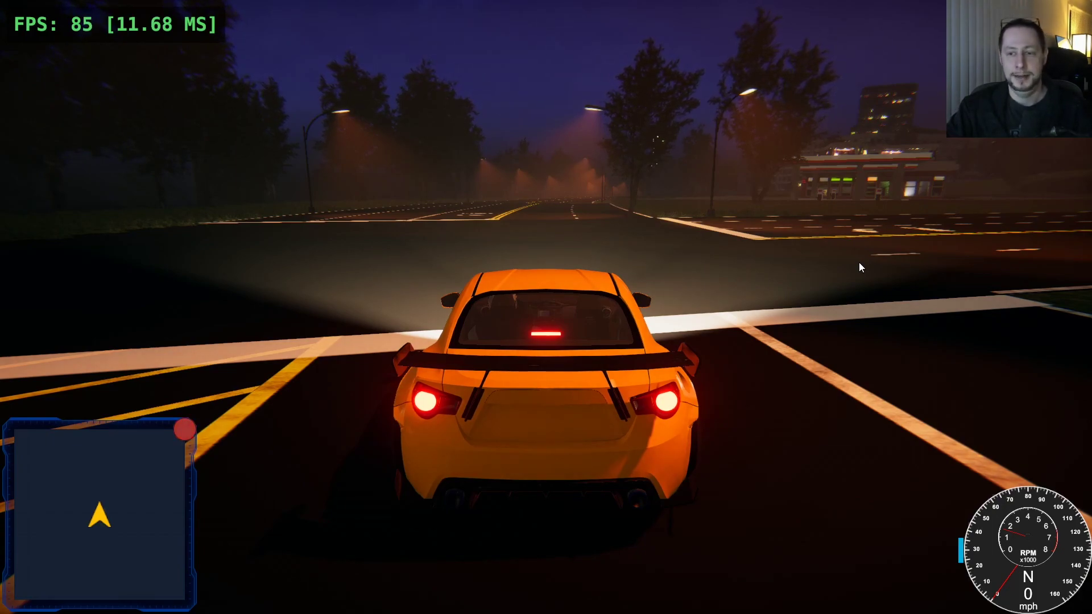
# Pull away from the stop line, turn right at the junction, and accelerate along the grassy hillside road
pyautogui.press('w')
pyautogui.press('a')
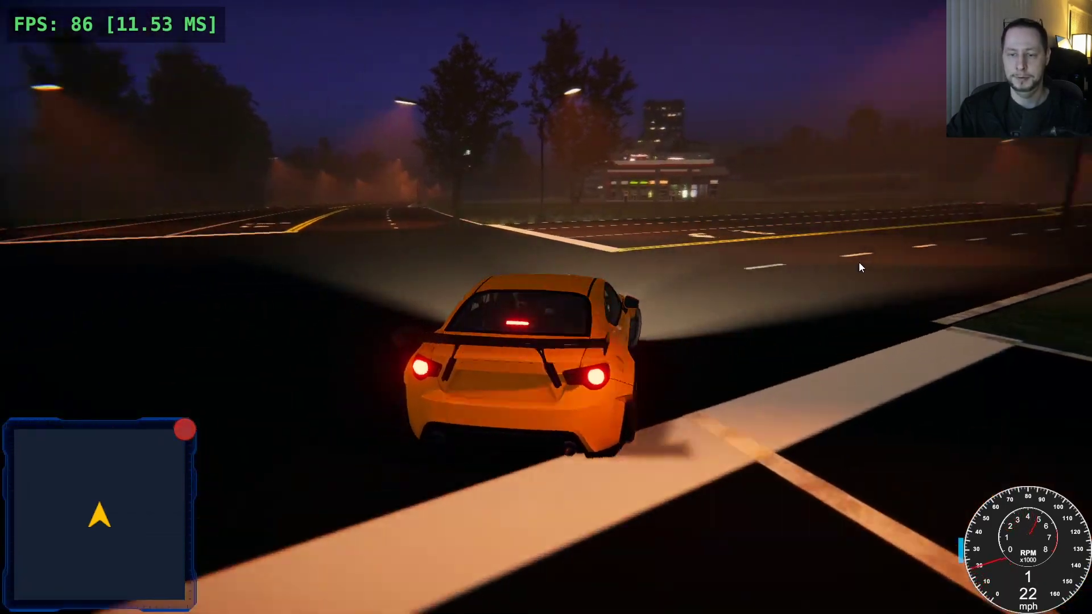
pyautogui.press('w')
pyautogui.press('a')
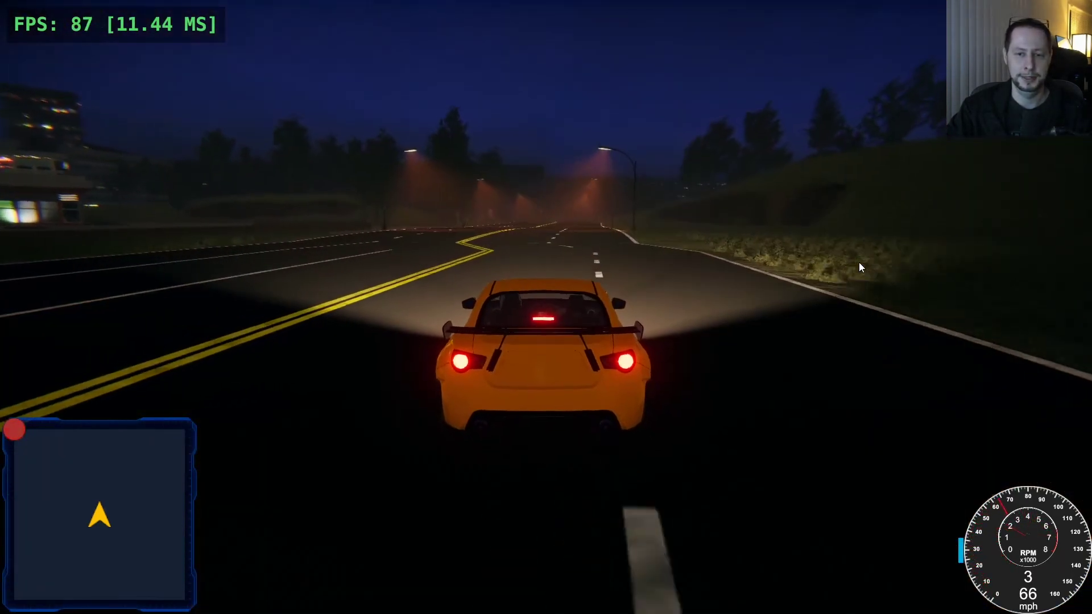
pyautogui.press('w')
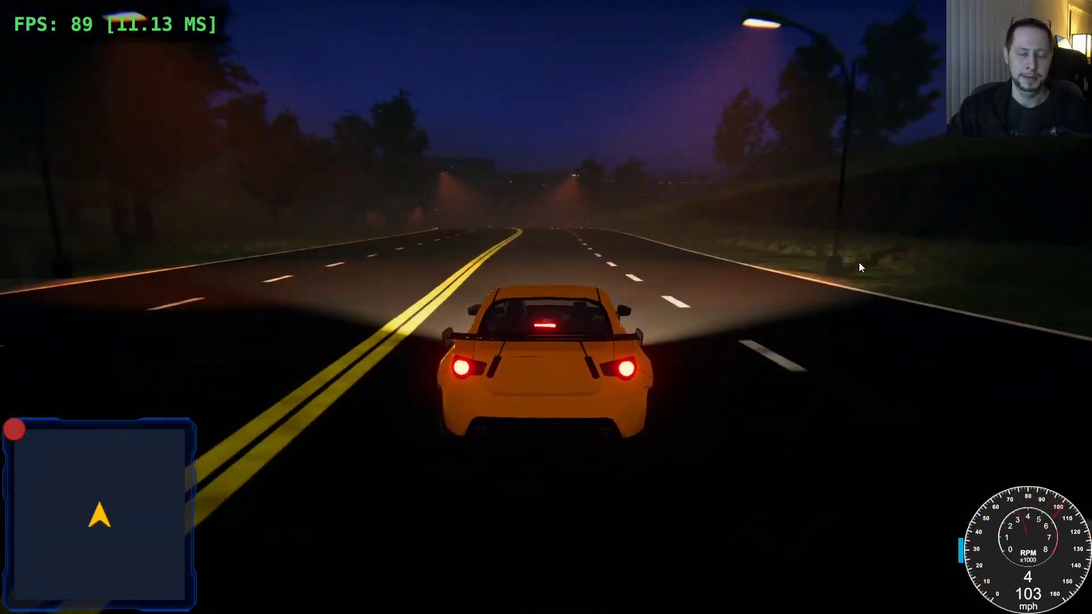
pyautogui.press('w')
pyautogui.press('d')
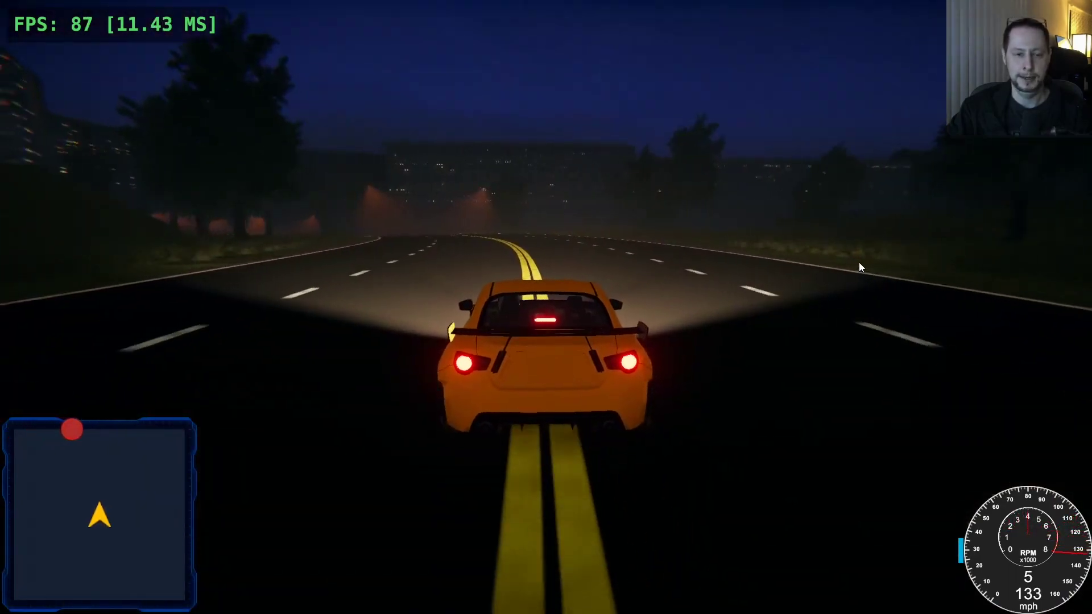
# Take the left bend over the grass, return to the road, and speed toward the lit high-rise
pyautogui.press('a')
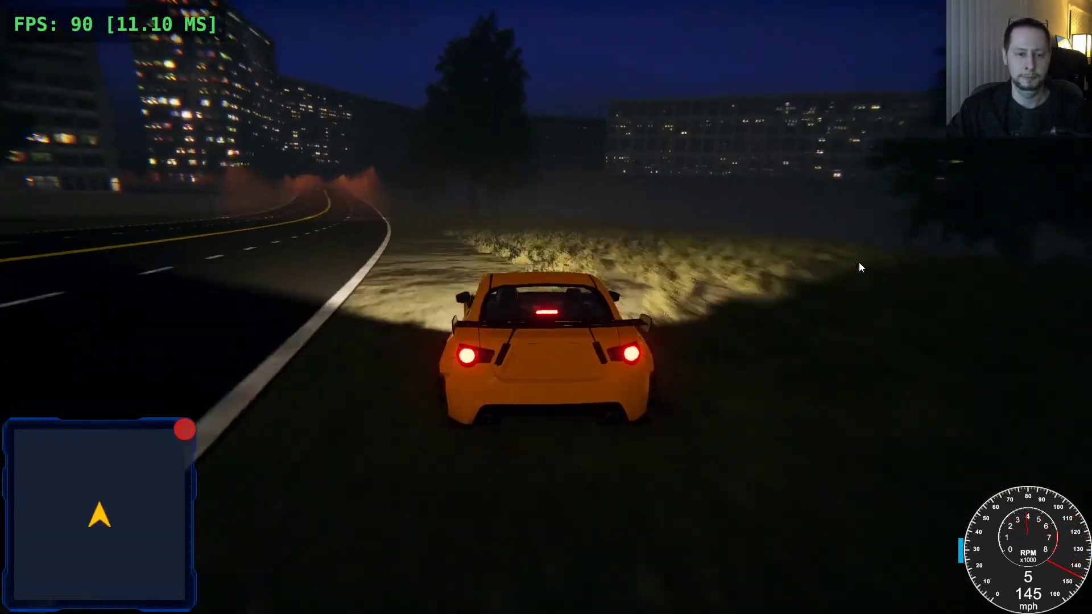
pyautogui.press('w')
pyautogui.press('a')
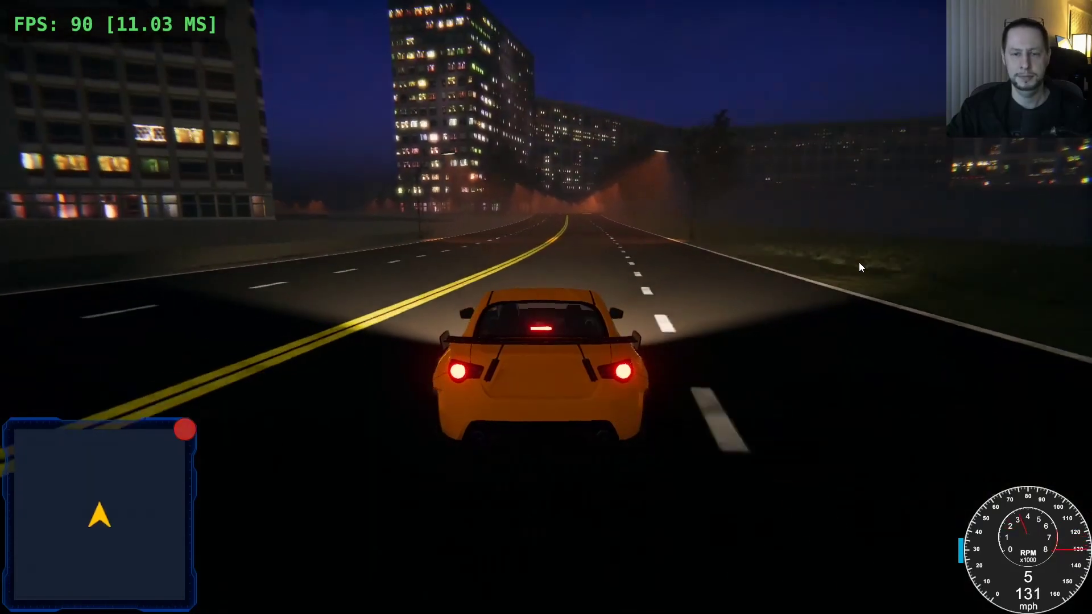
pyautogui.press('w')
pyautogui.press('a')
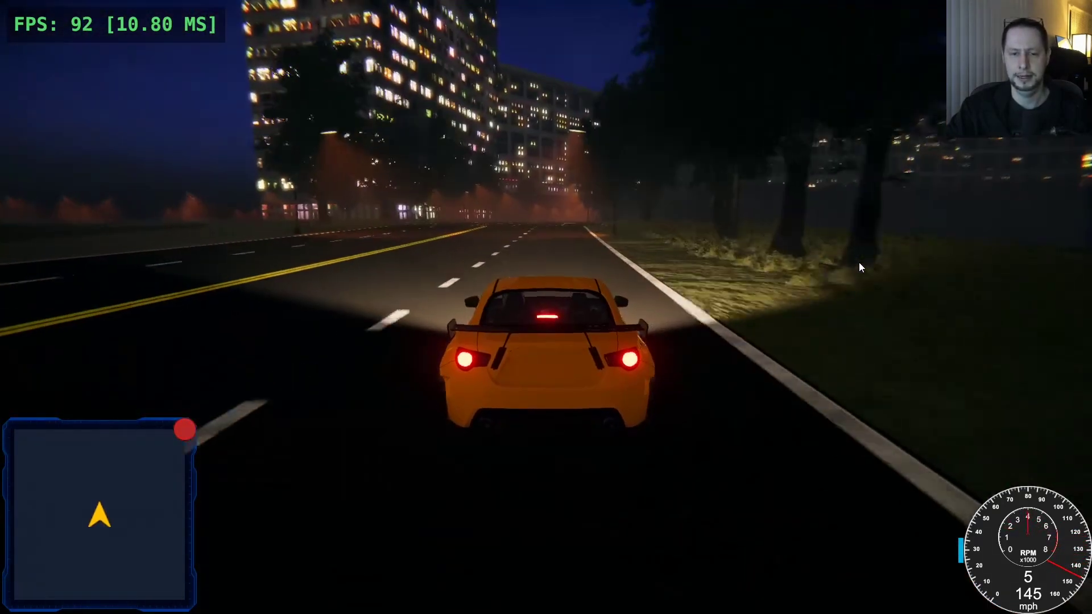
# Brake at the striped-median junction, then follow the winding road alongside the large lit apartment buildings
pyautogui.press('s')
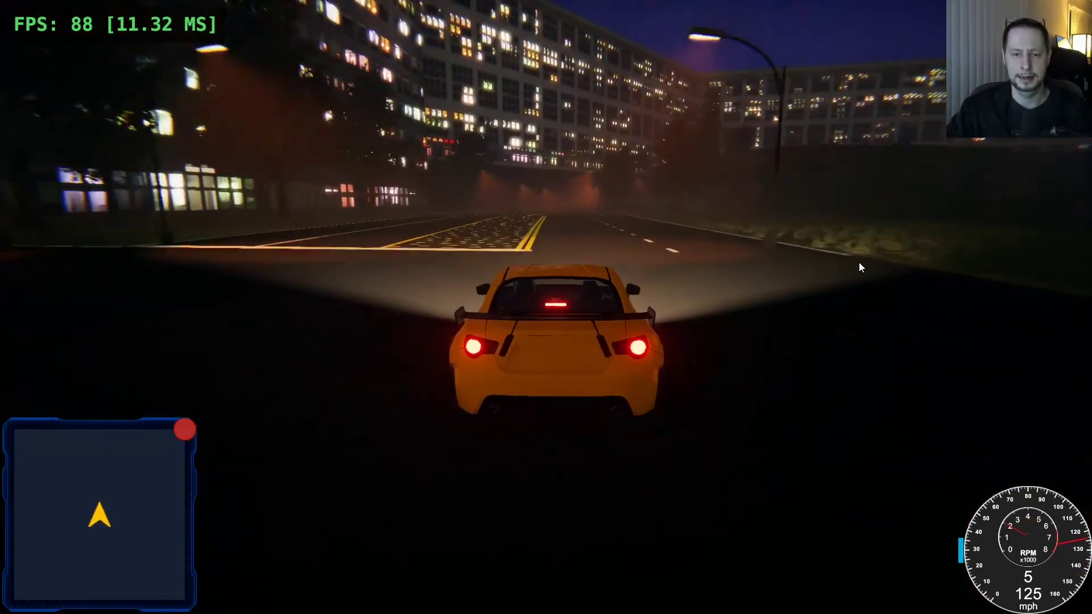
pyautogui.press('w')
pyautogui.press('w')
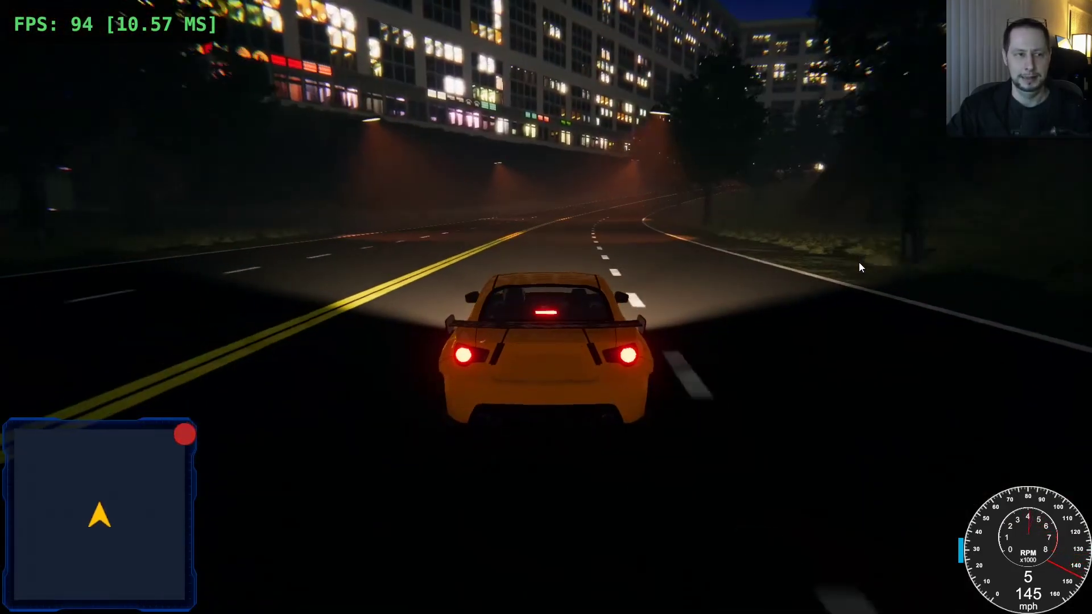
pyautogui.press('a')
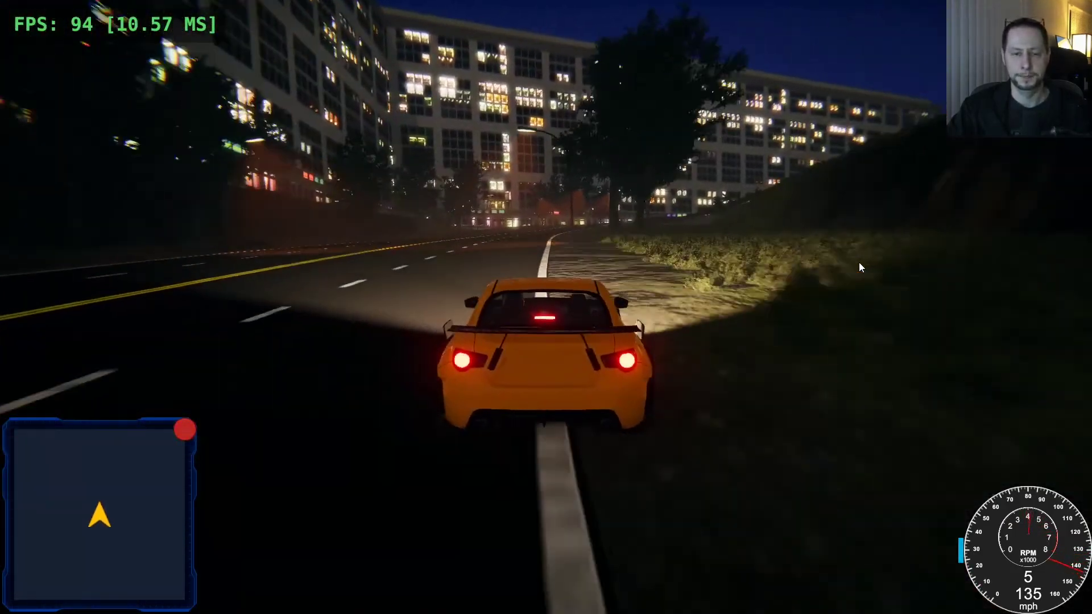
pyautogui.press('a')
pyautogui.press('w')
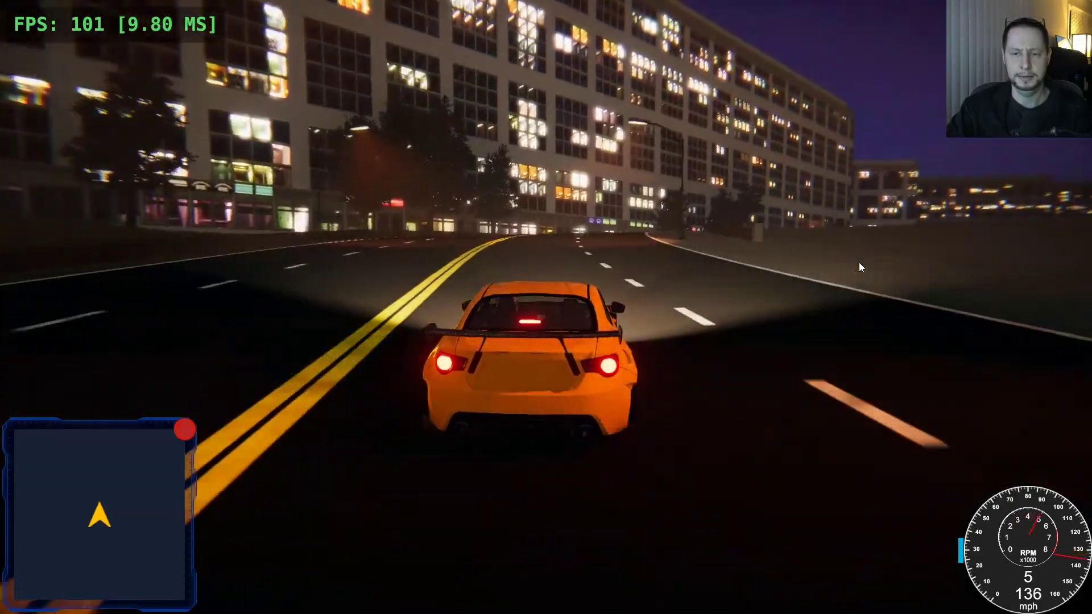
# Round the right bend past the shopfronts and drive toward the red minimap marker, braking before the next curve
pyautogui.press('d')
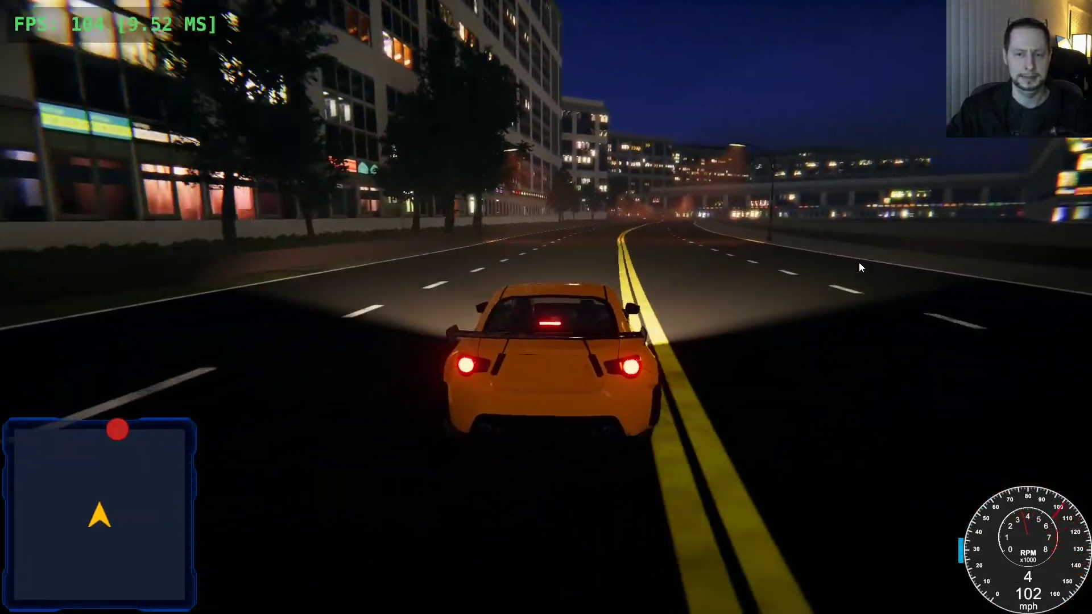
pyautogui.press('w')
pyautogui.press('w')
pyautogui.press('d')
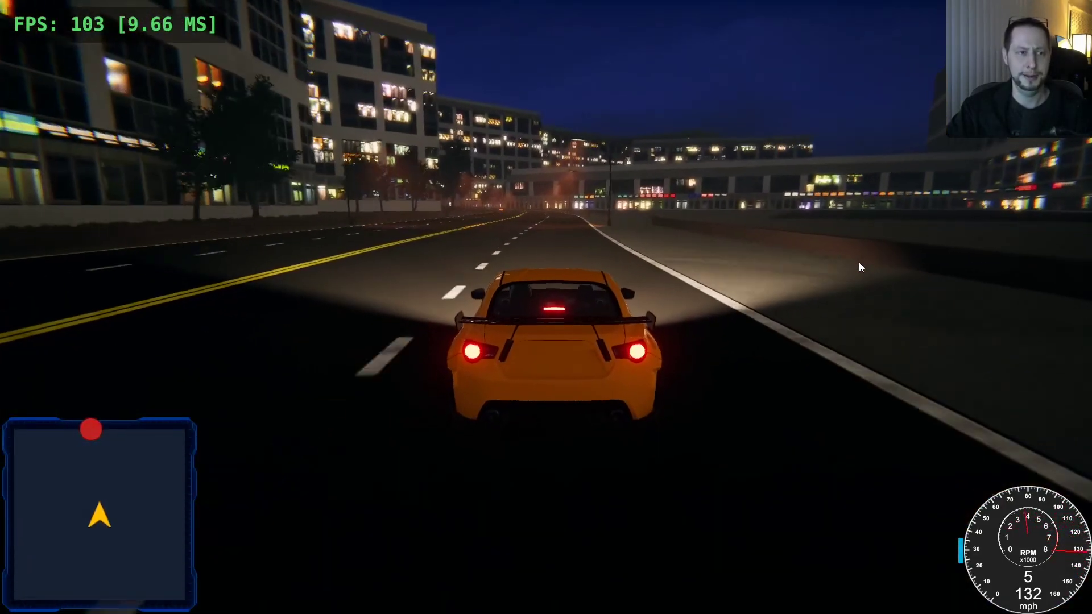
pyautogui.press('s')
pyautogui.press('a')
pyautogui.press('w')
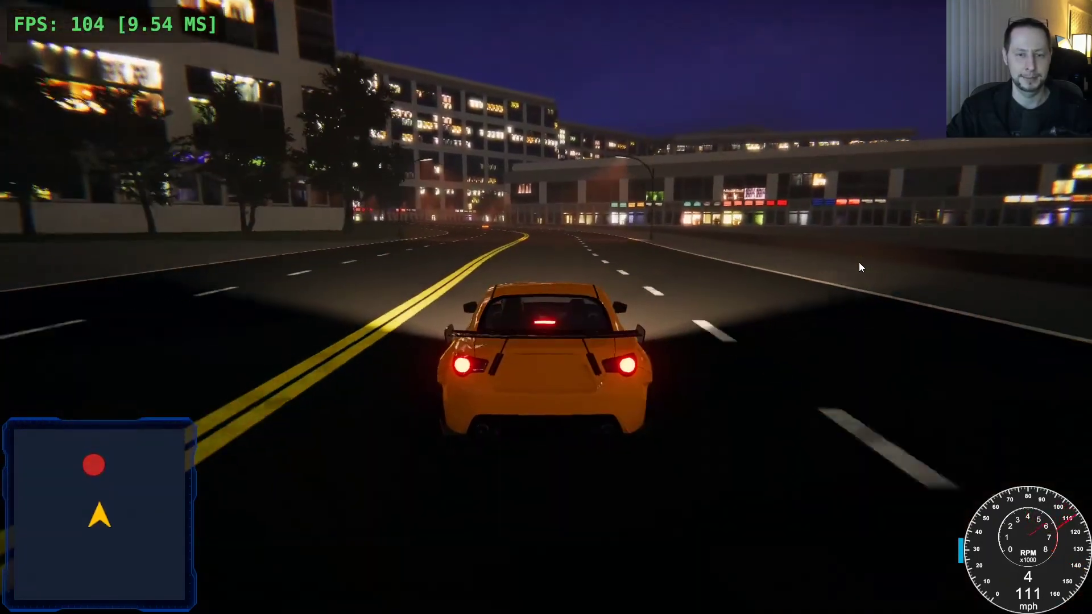
# Slow through the left bend past the orange road marker and approach the downtown junction
pyautogui.press('w')
pyautogui.press('s')
pyautogui.press('a')
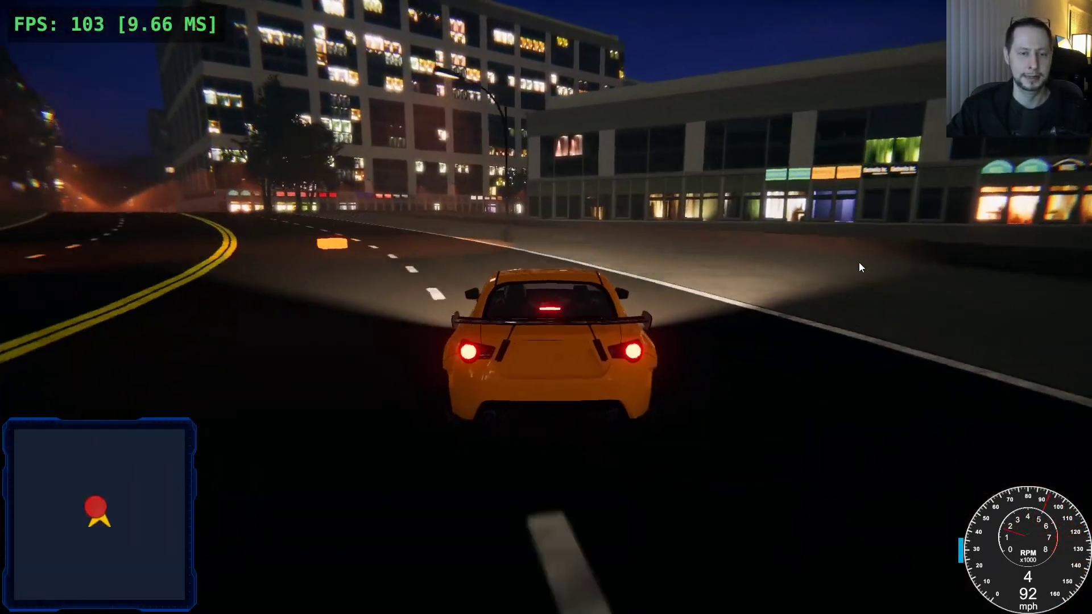
pyautogui.press('w')
pyautogui.press('a')
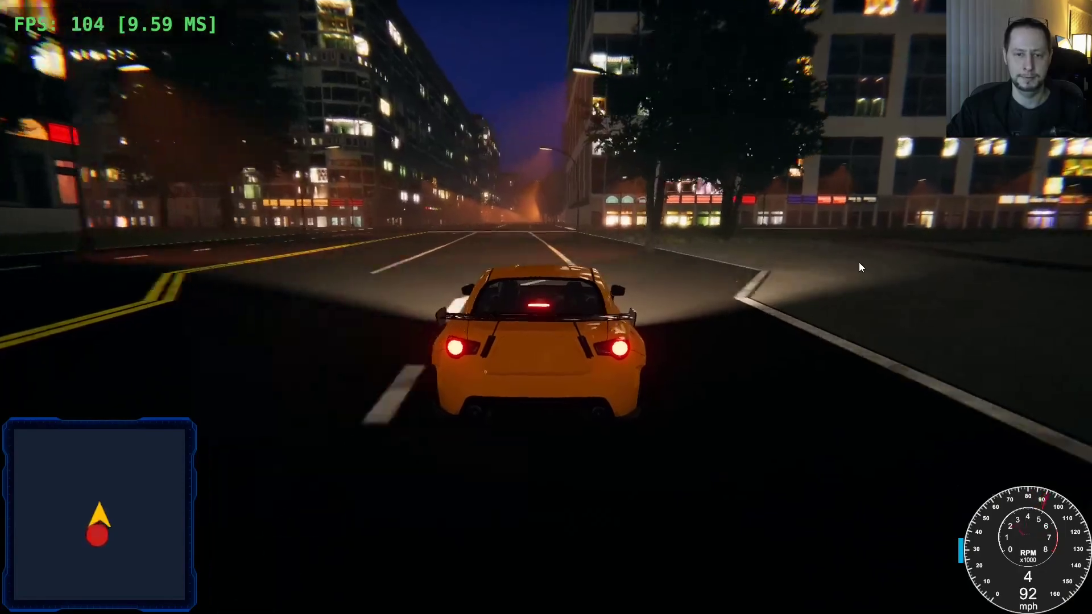
# Brake and turn right at the downtown junction, then accelerate along the avenue between the lit buildings
pyautogui.press('w')
pyautogui.press('d')
pyautogui.press('s')
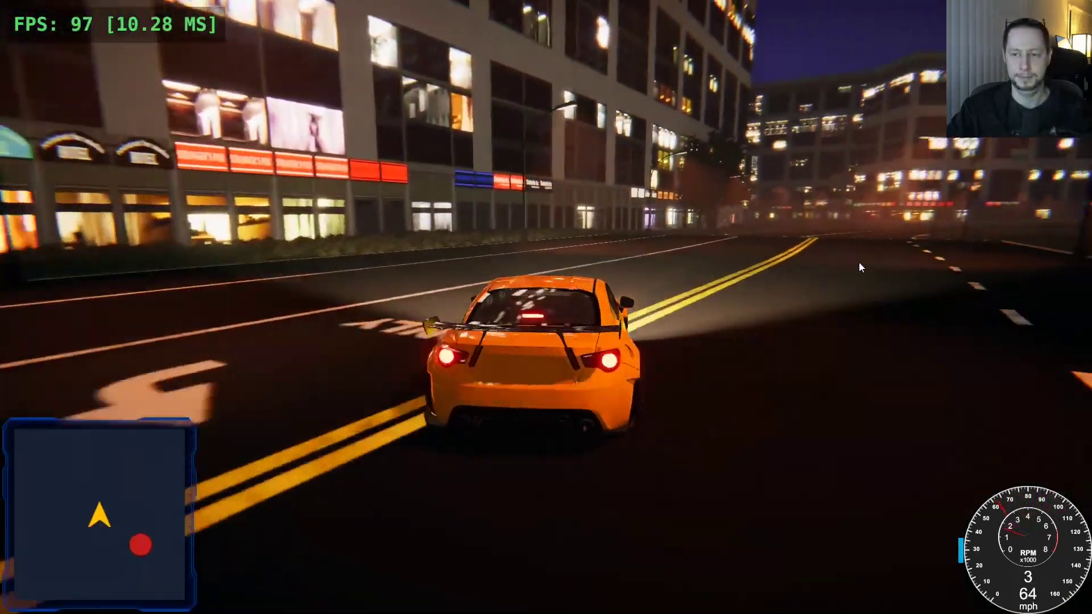
pyautogui.press('w')
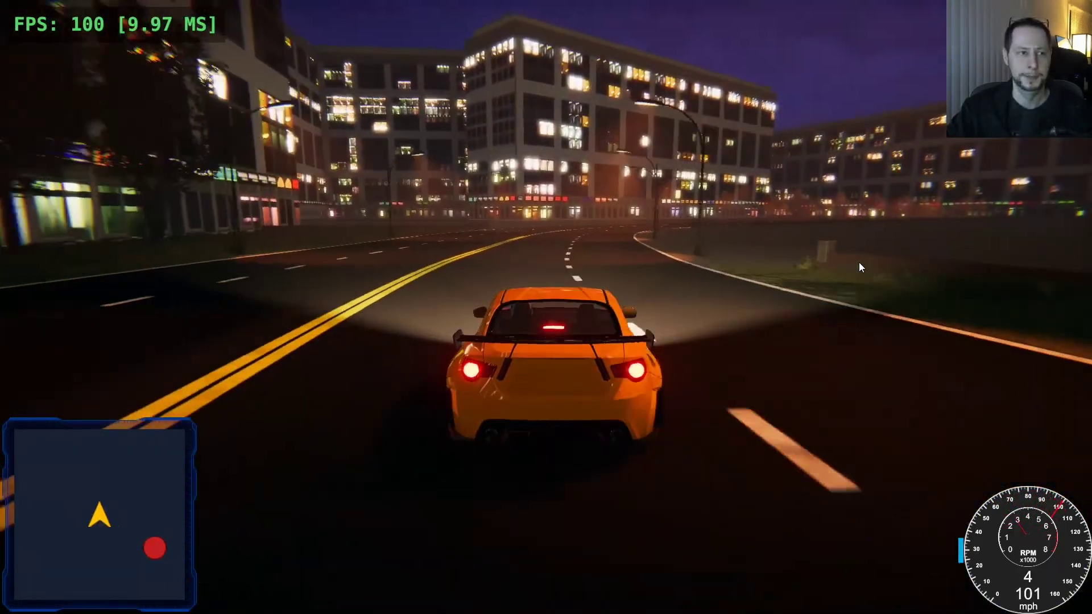
pyautogui.press('w')
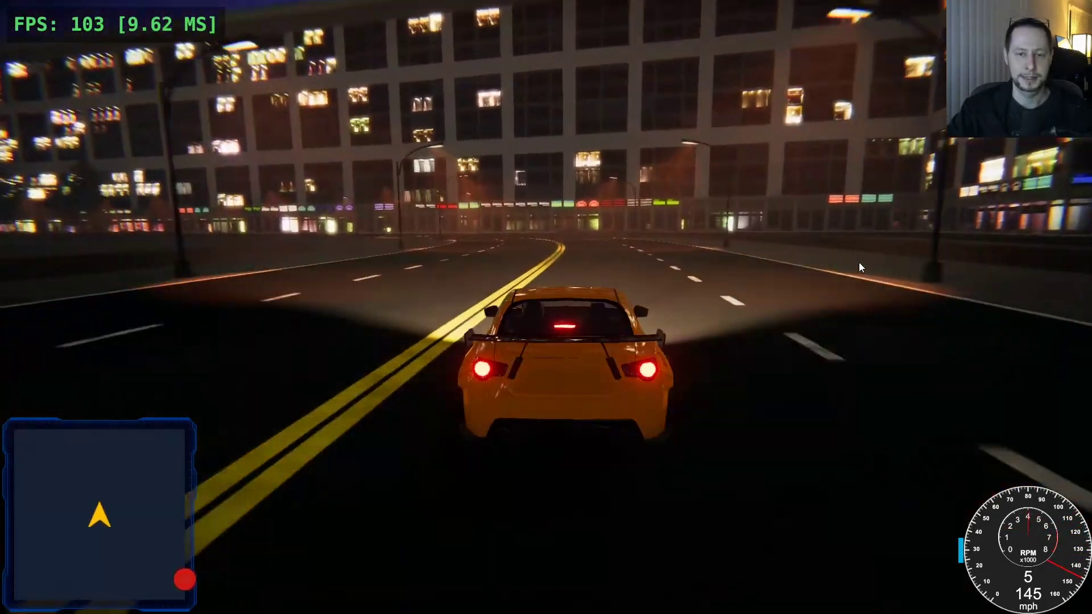
# Brake into the left bend beside the long shopfront building, then back the car away from its wall
pyautogui.press('s')
pyautogui.press('w')
pyautogui.press('a')
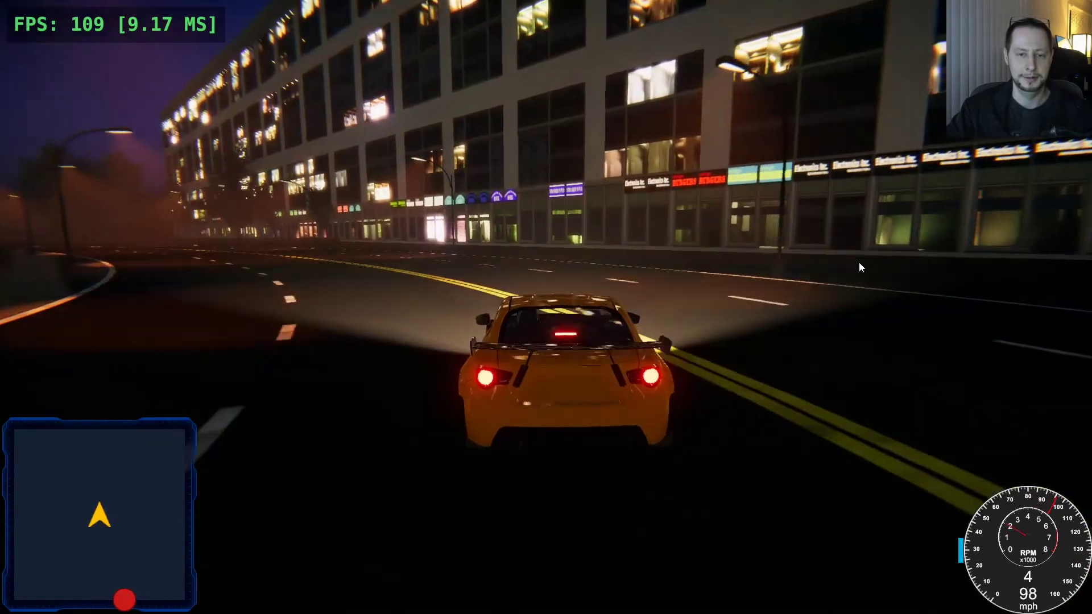
pyautogui.press('s')
pyautogui.press('s')
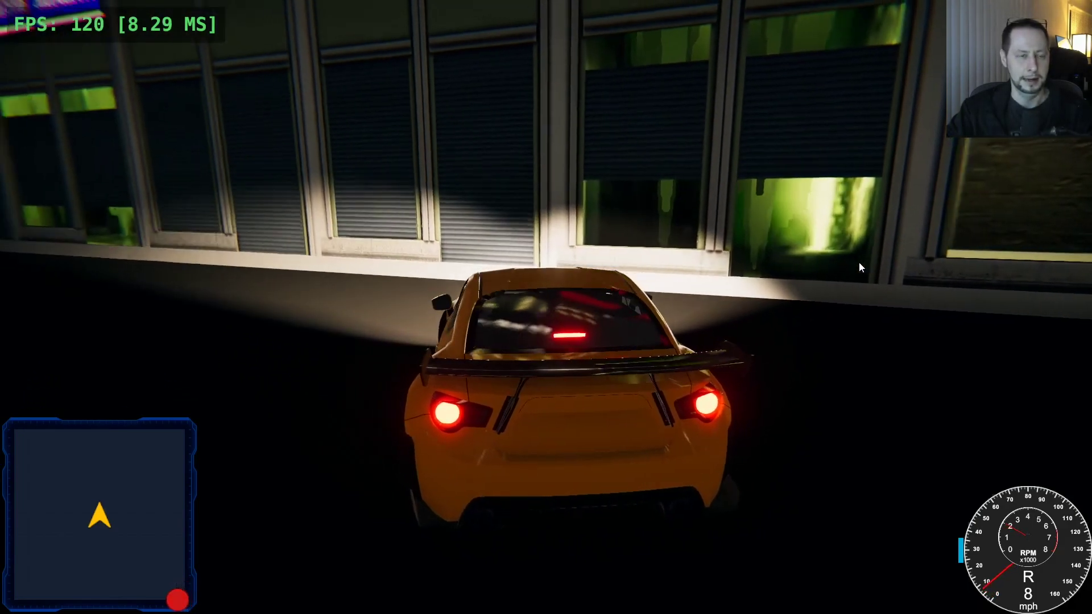
# Accelerate away and follow the left bend back onto the road toward the lit downtown street
pyautogui.press('w')
pyautogui.press('a')
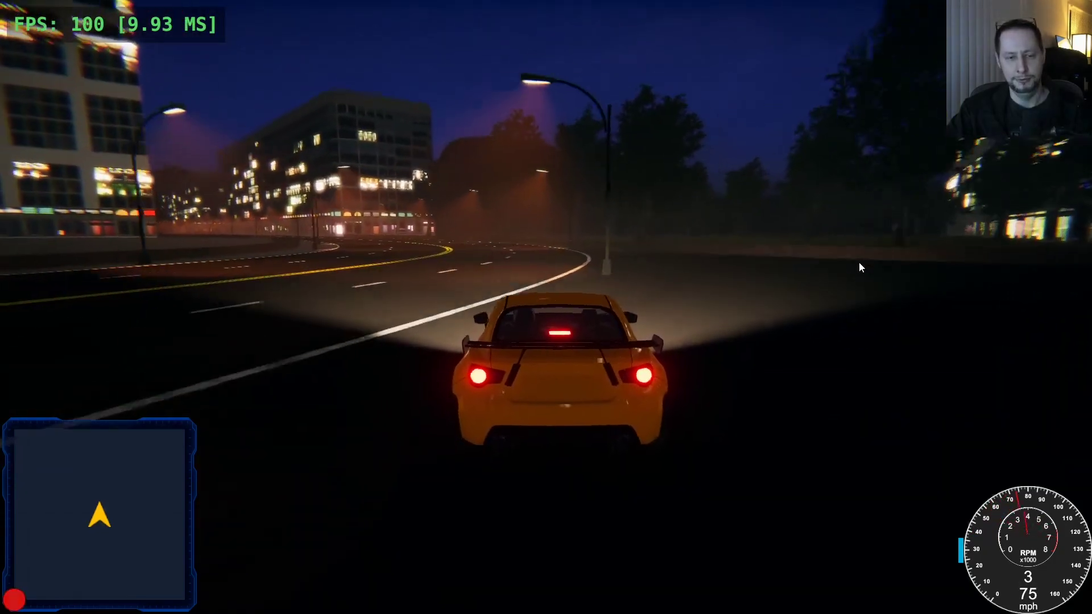
pyautogui.press('w')
pyautogui.press('a')
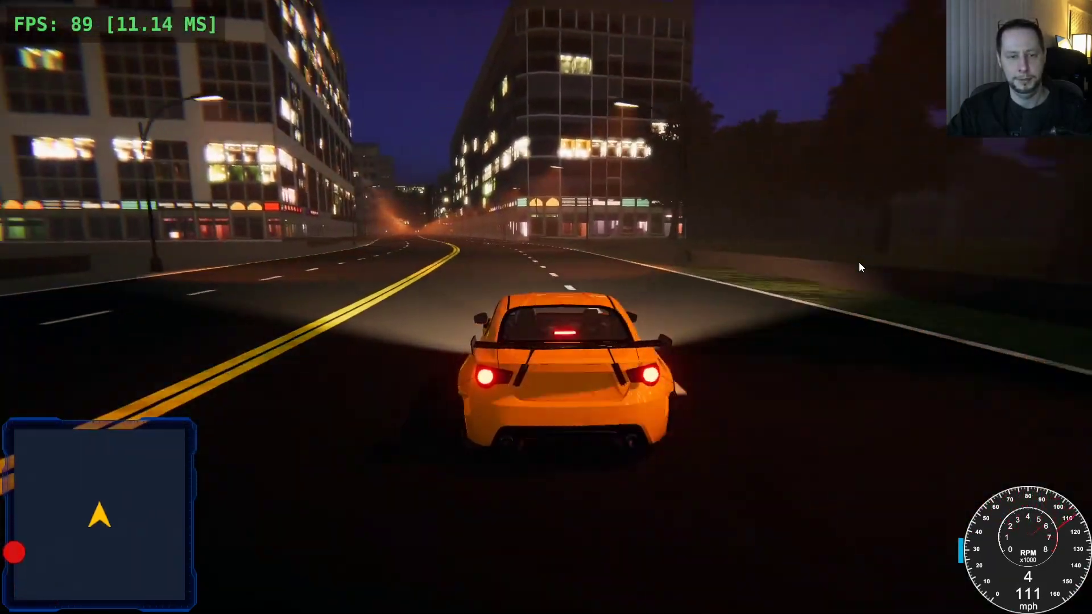
# Accelerate through the slight left bend and drive along the lit downtown street toward the tall office block
pyautogui.press('w')
pyautogui.press('a')
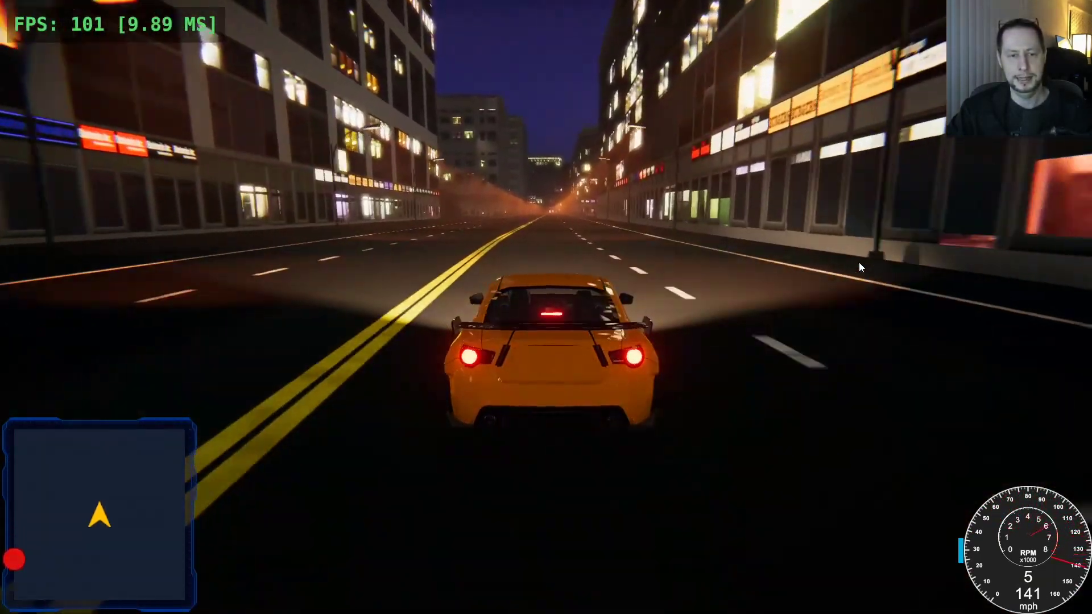
pyautogui.press('w')
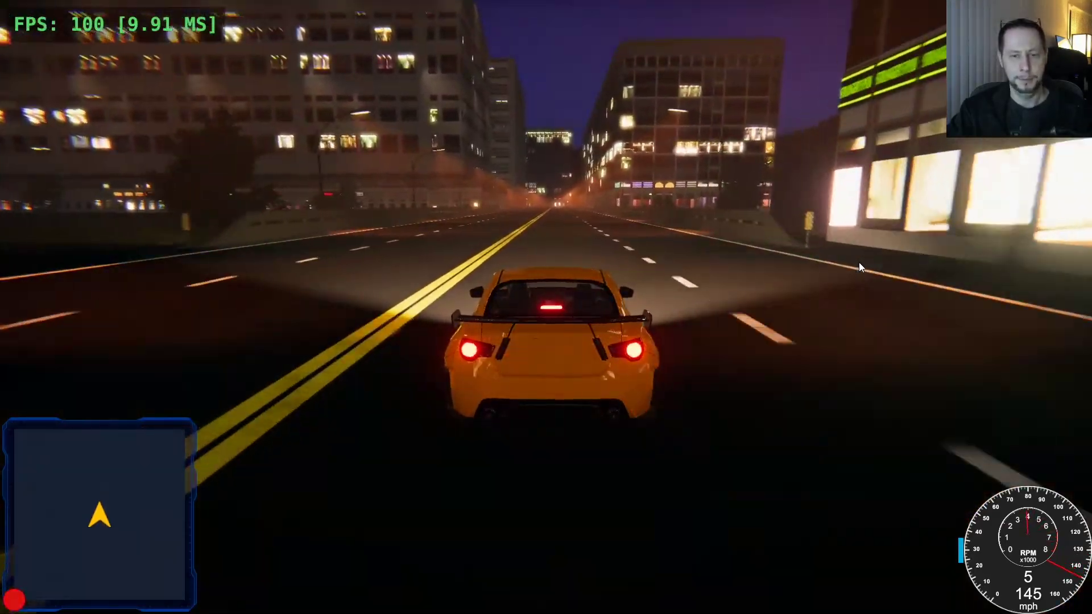
pyautogui.press('w')
pyautogui.press('w')
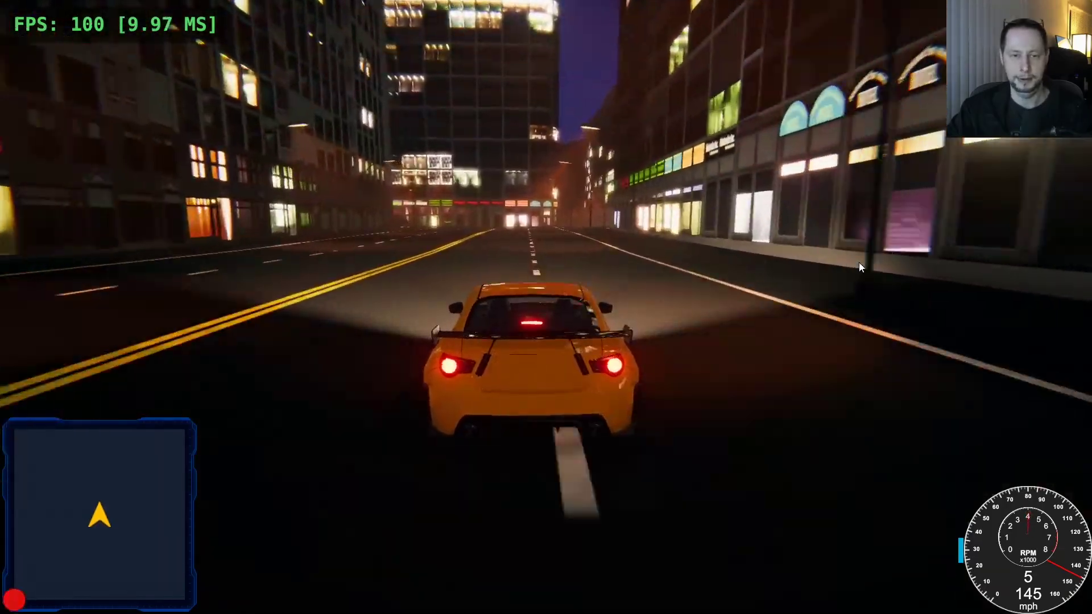
# Brake at the junction facing the Electronics Inc. shopfronts and turn left onto the street with traffic
pyautogui.press('s')
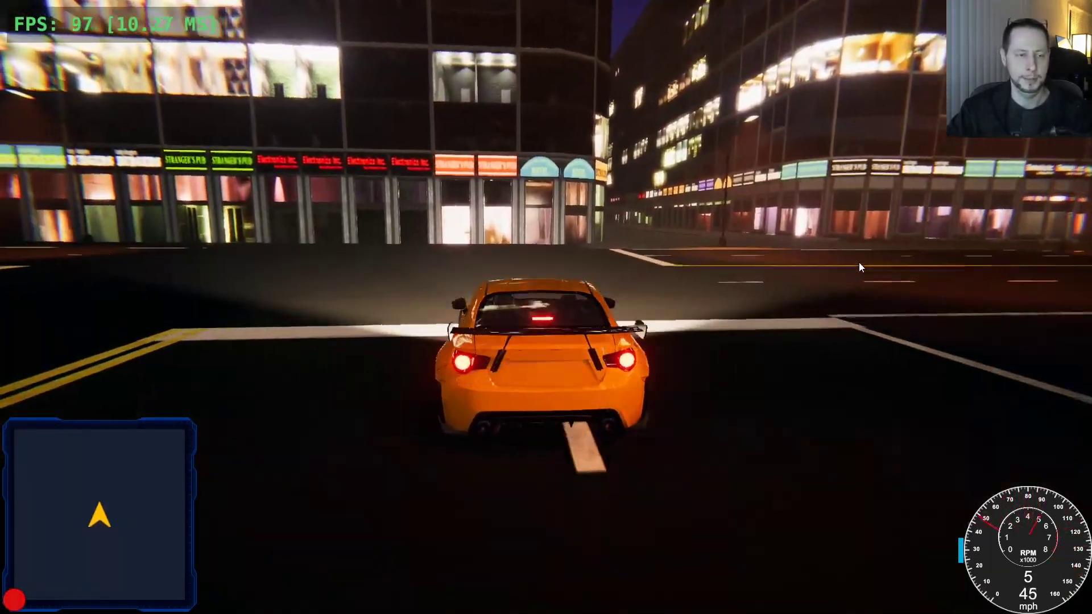
pyautogui.press('a')
pyautogui.press('w')
pyautogui.press('a')
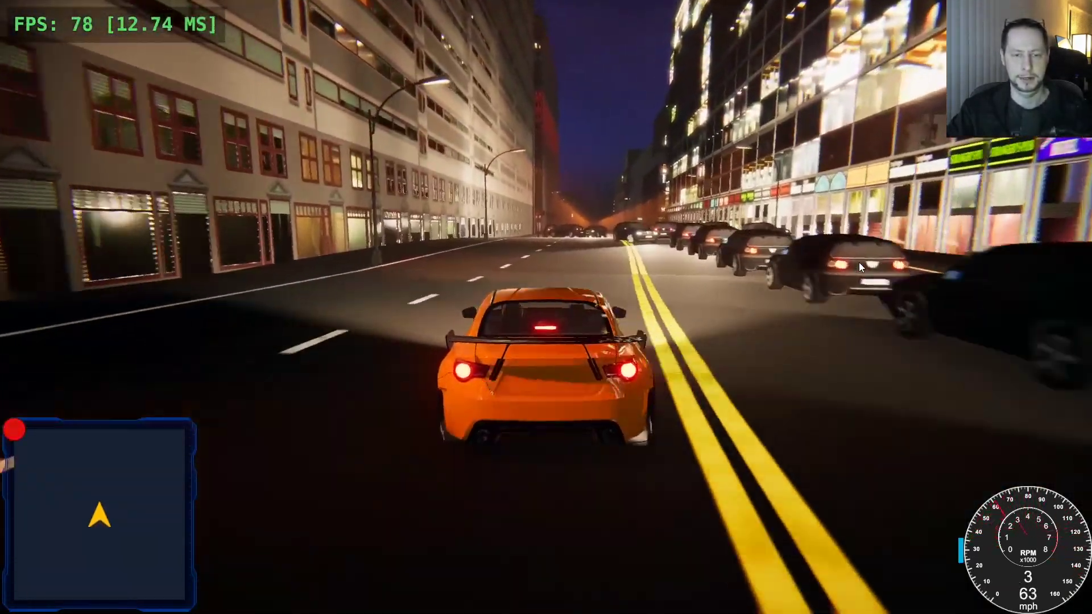
# Slow down among the black cars and steer around them back to the proper side of the double yellow line
pyautogui.press('s')
pyautogui.press('s')
pyautogui.press('w')
pyautogui.press('d')
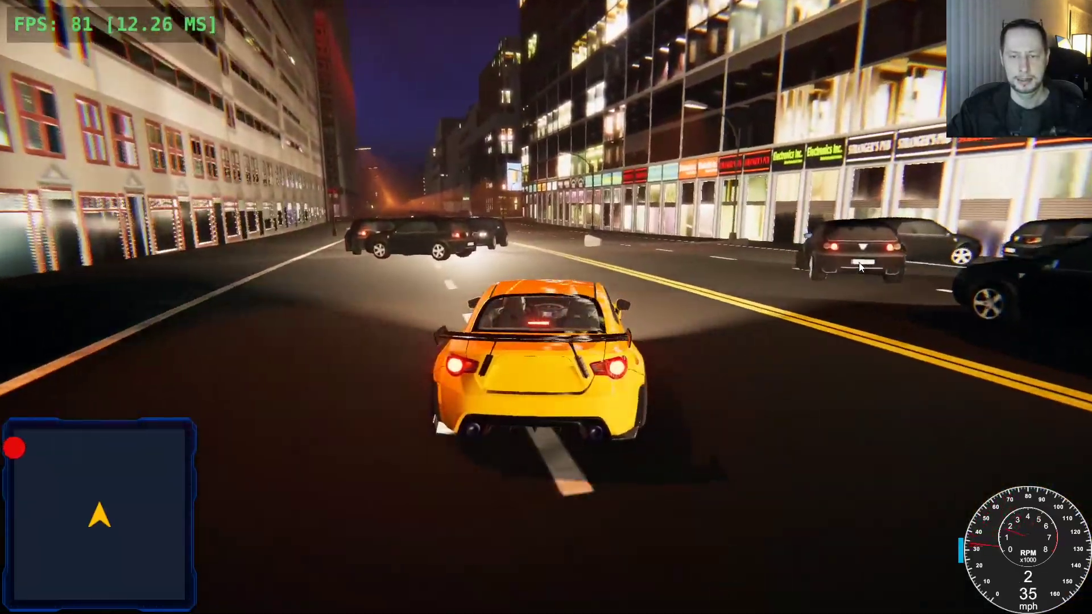
pyautogui.press('s')
pyautogui.press('a')
pyautogui.press('w')
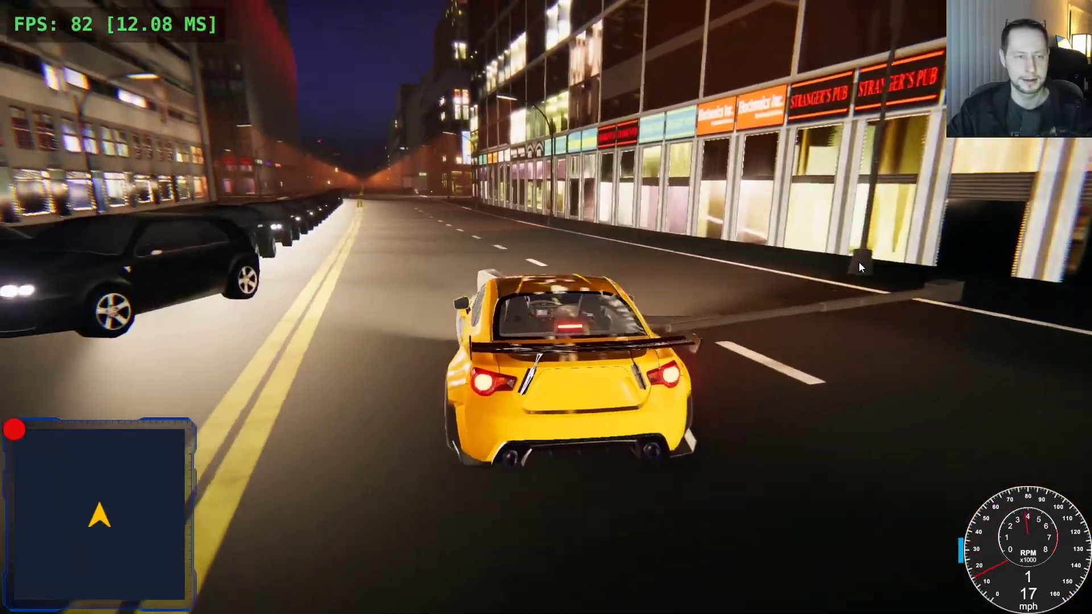
# Accelerate past the line of oncoming cars, brake at the junction by the hotel corner and turn left
pyautogui.press('w')
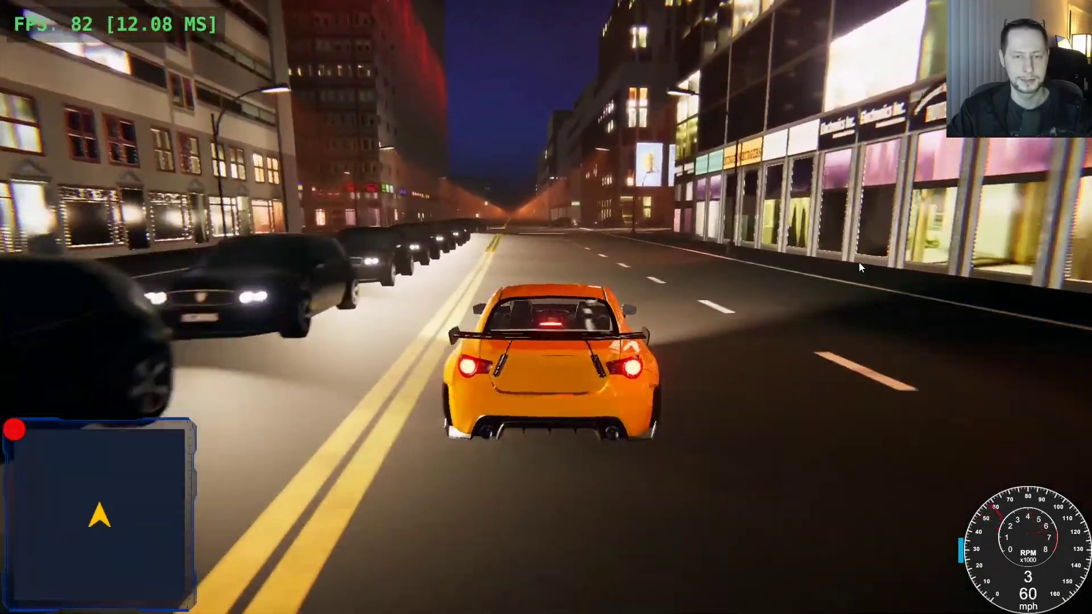
pyautogui.press('d')
pyautogui.press('s')
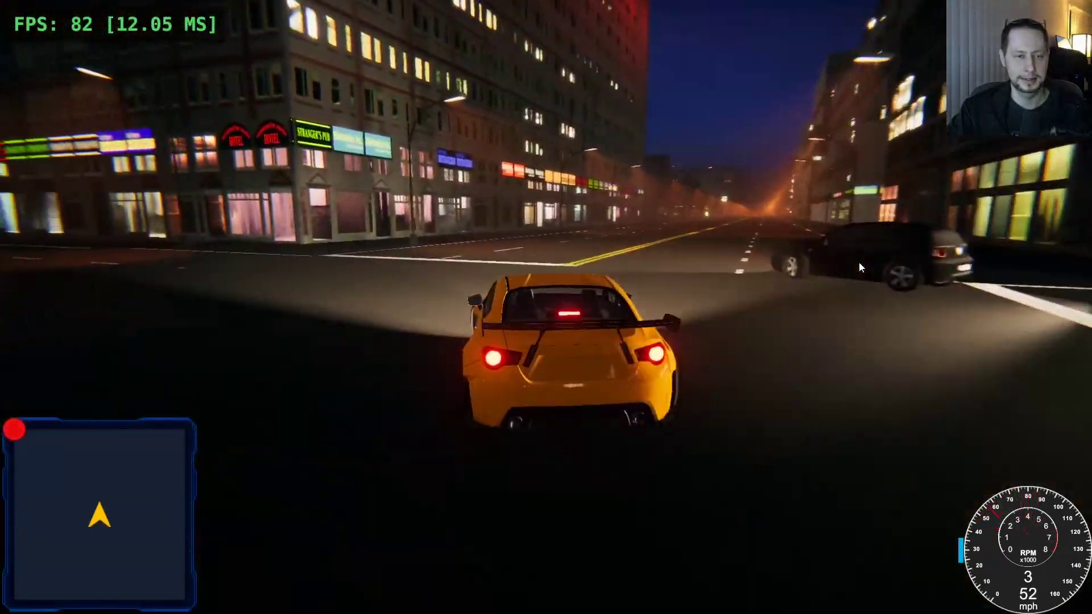
pyautogui.press('w')
pyautogui.press('a')
pyautogui.press('w')
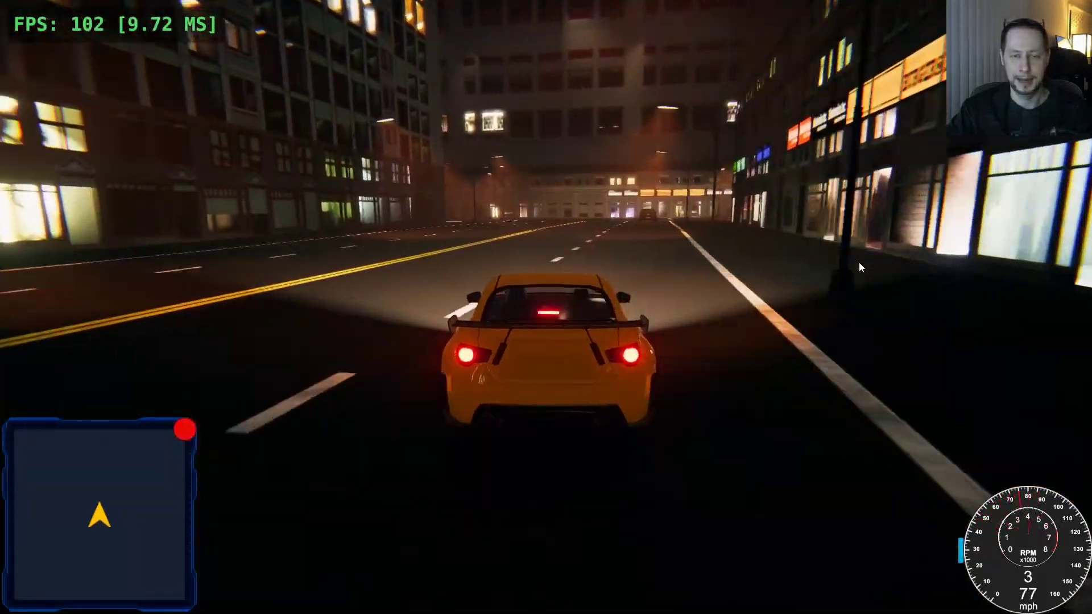
# Brake and turn right in front of the Burgers shopfronts, then slow the car down on the long street
pyautogui.press('a')
pyautogui.press('s')
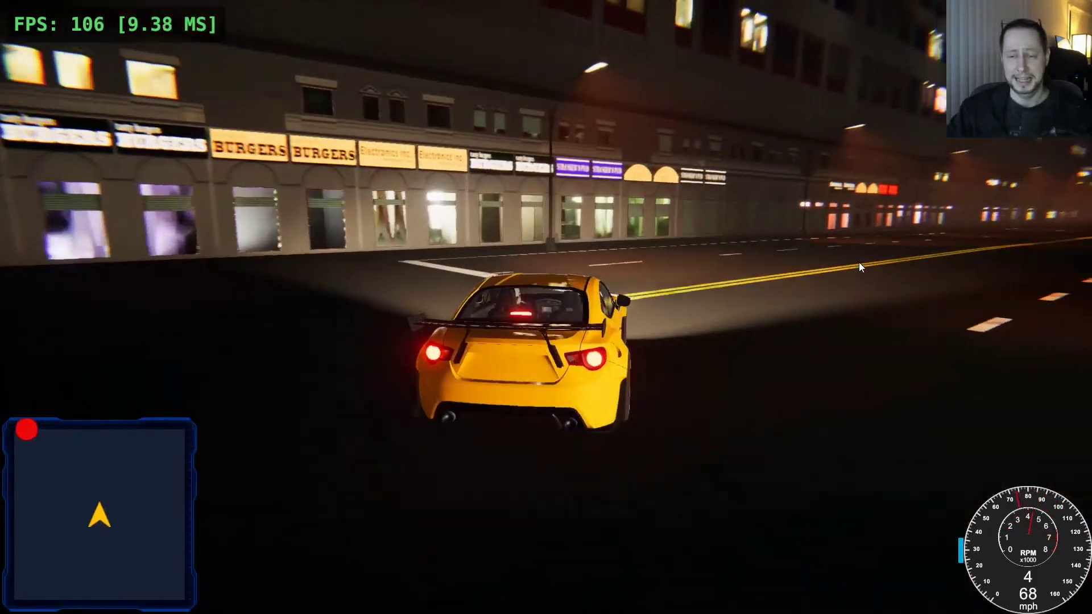
pyautogui.press('s')
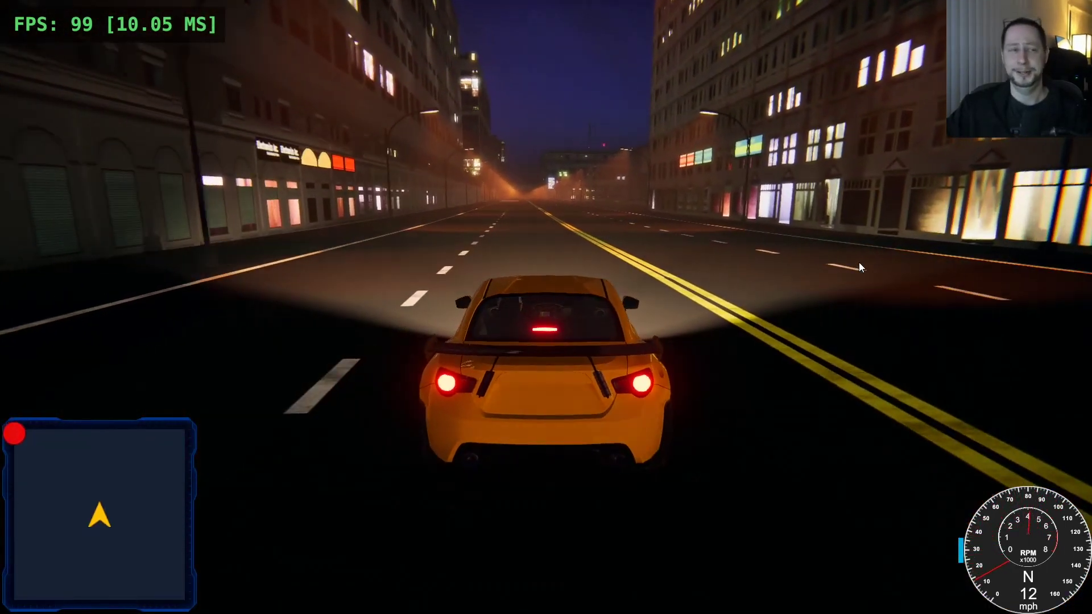